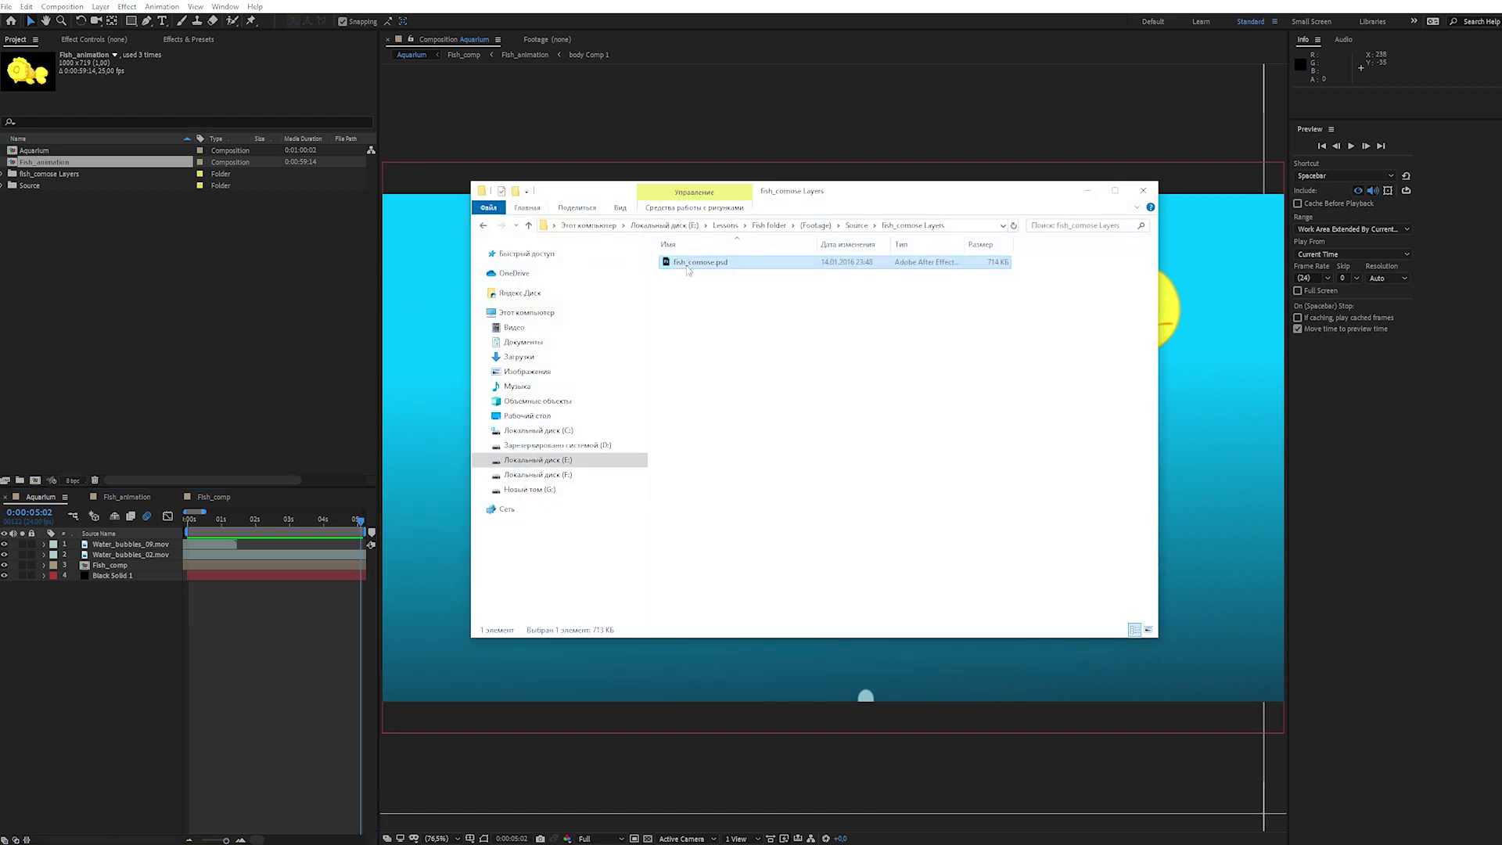
Step: Import fish_comose.psd as a composition and open it with its five layers
drag(683, 268, 142, 310)
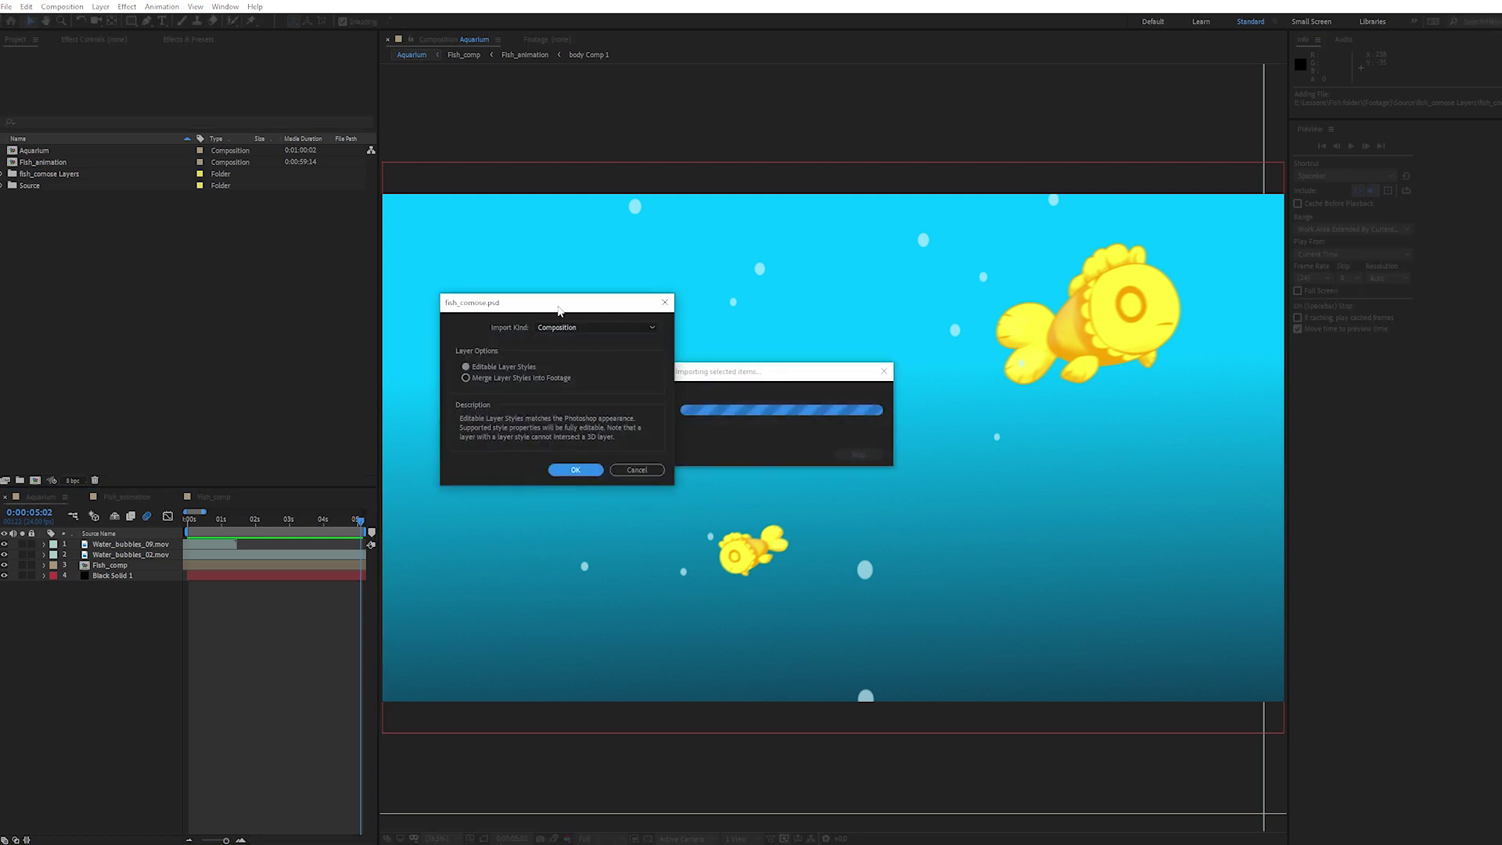
click(575, 468)
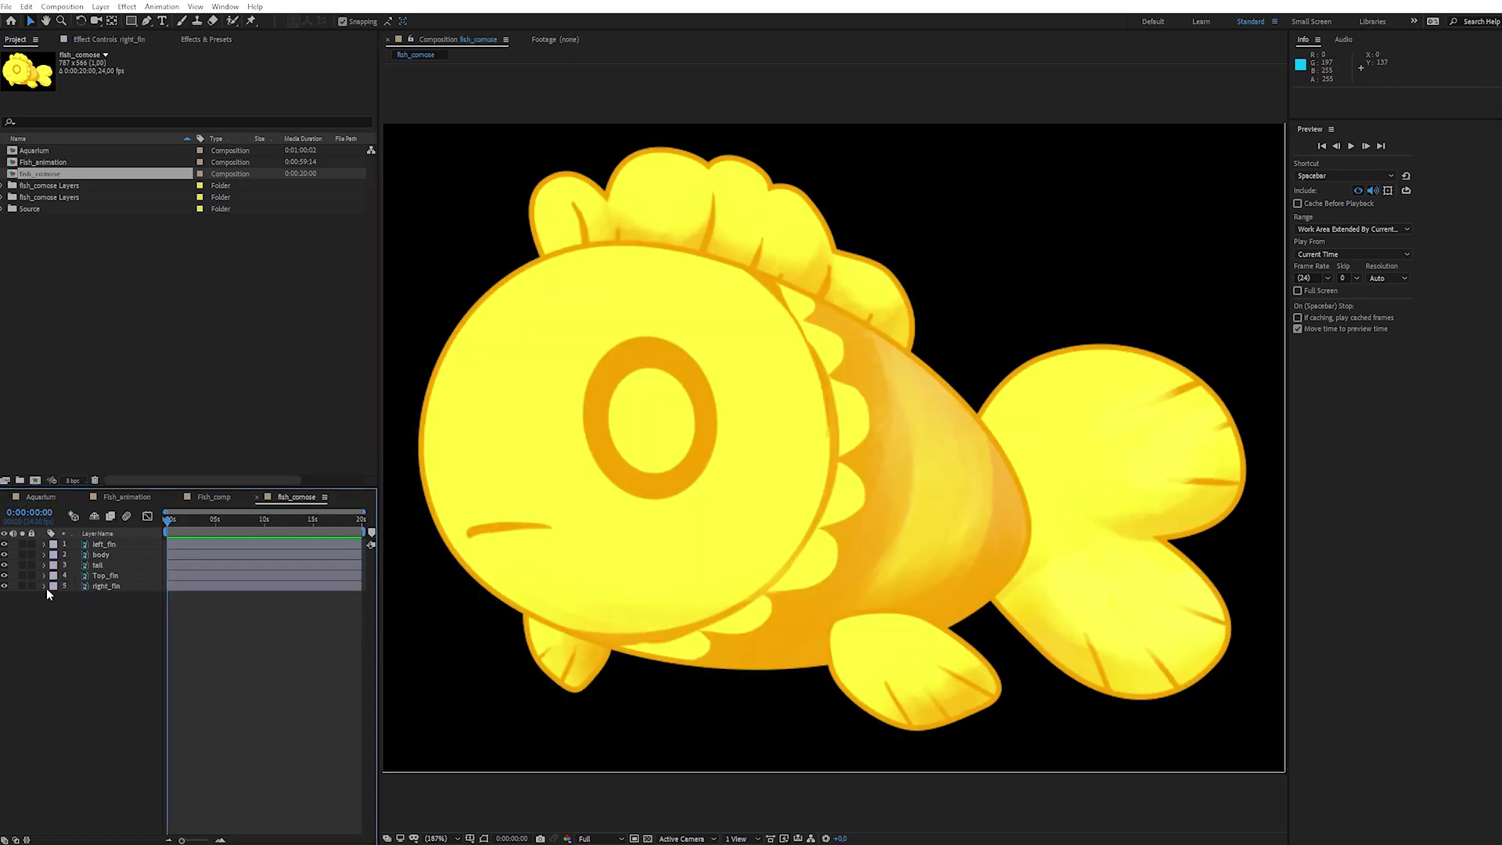
click(23, 587)
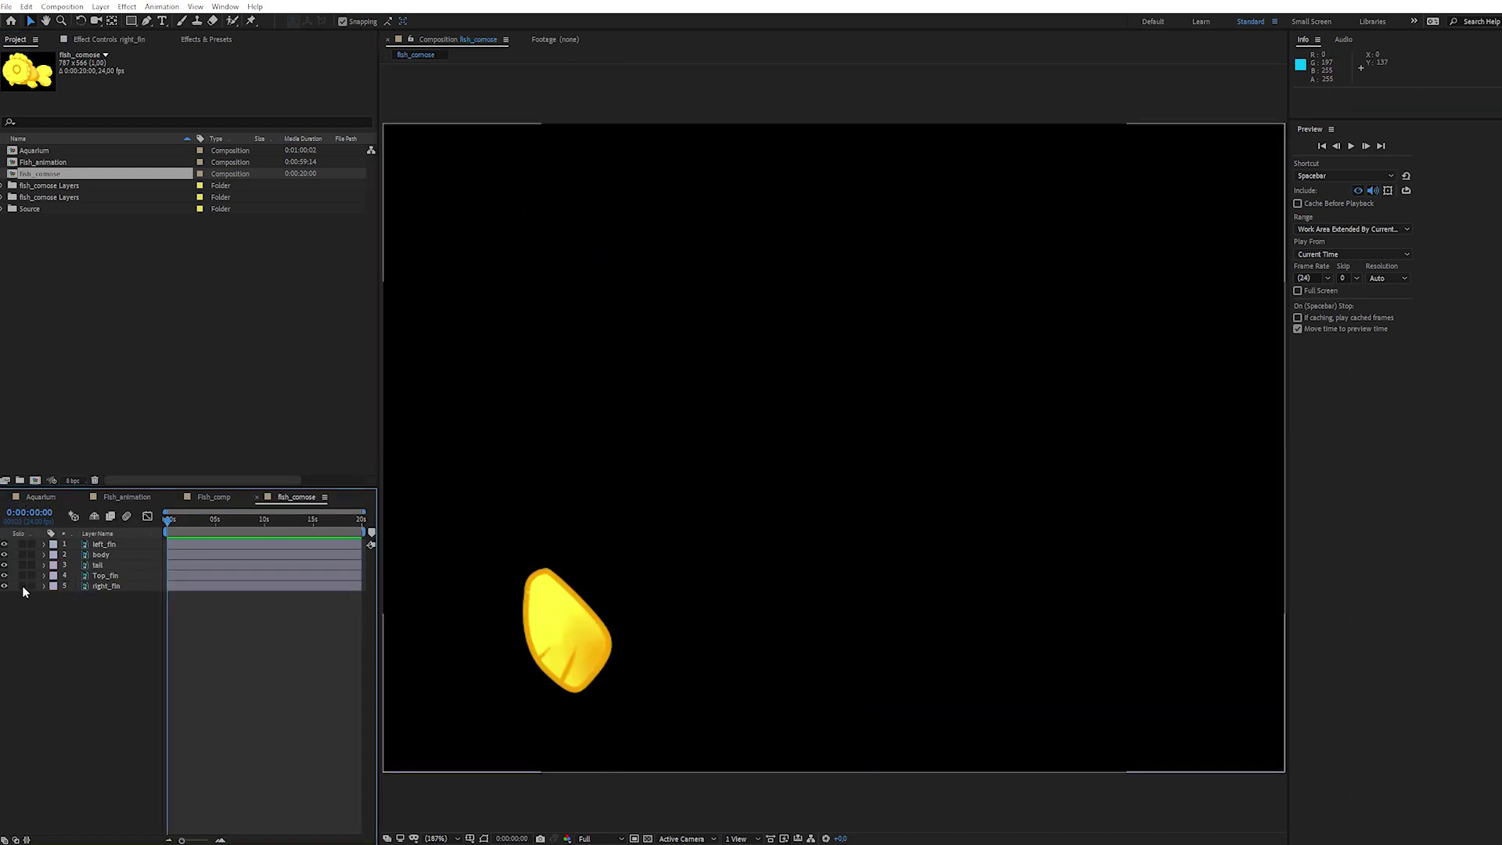
click(22, 587)
drag(23, 586, 22, 565)
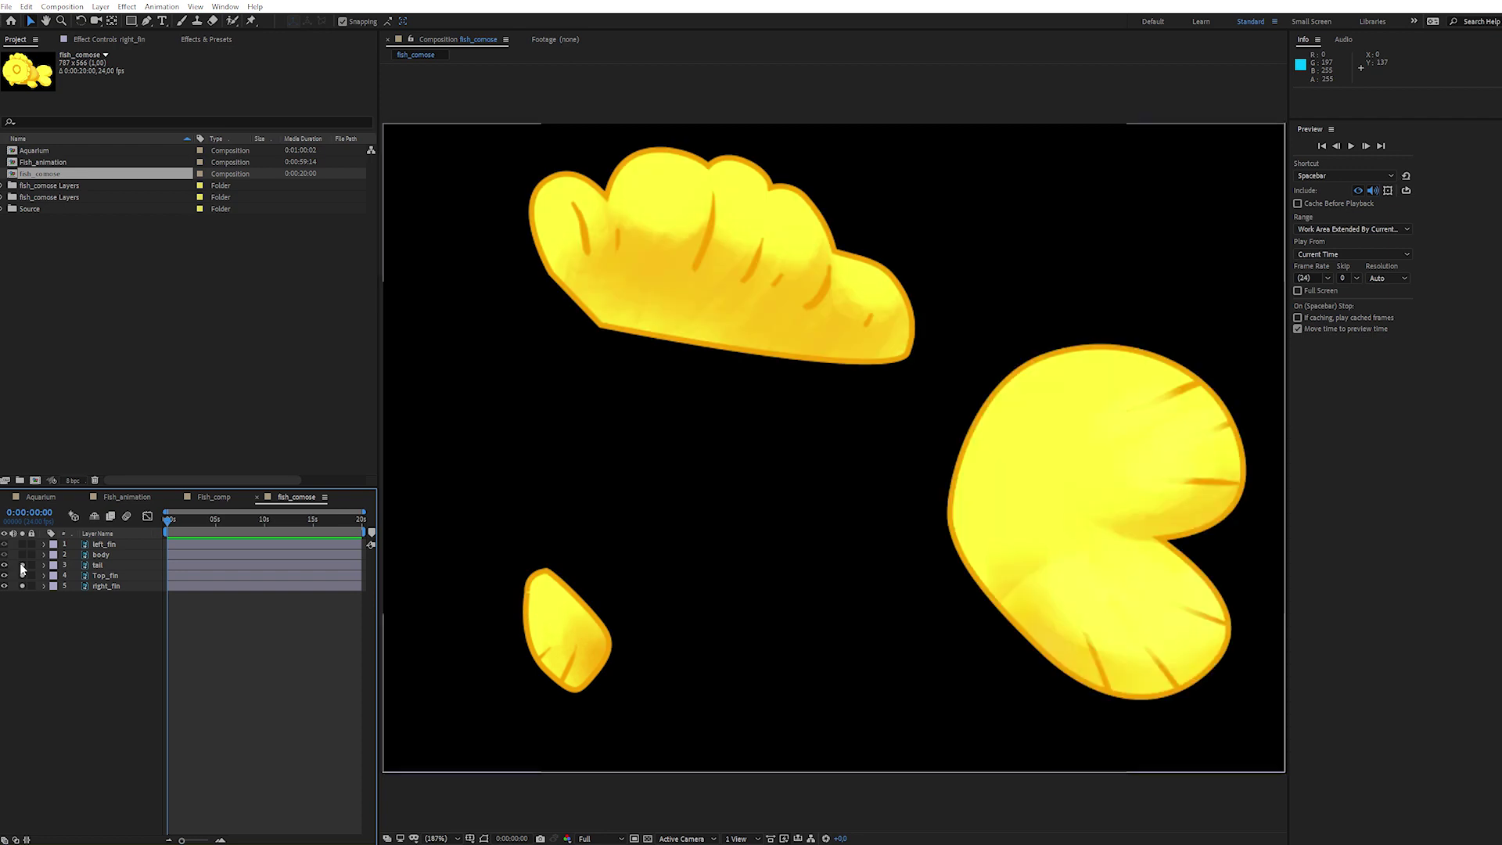
click(23, 554)
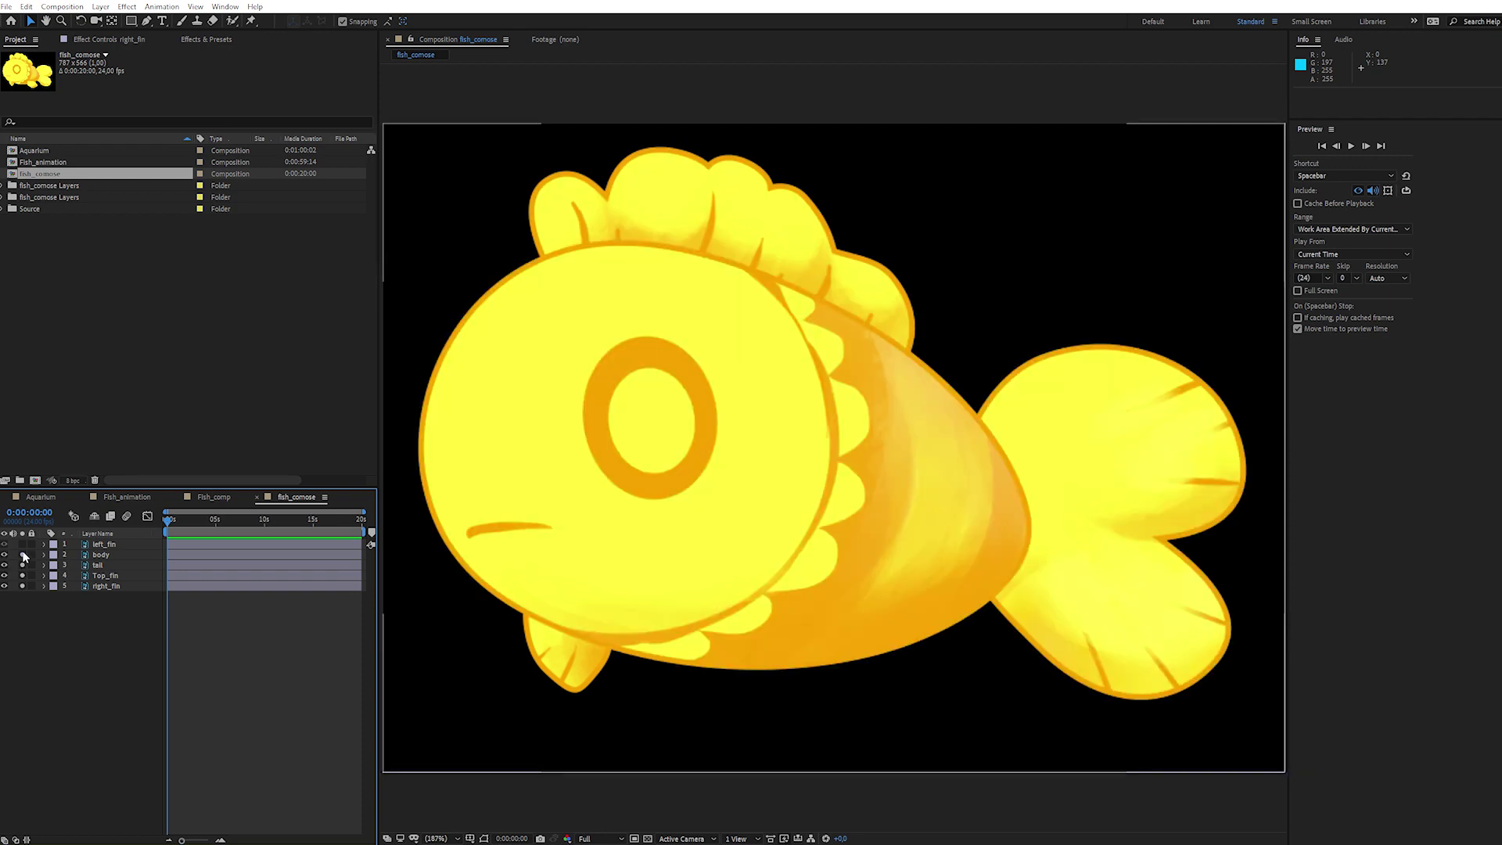
click(101, 554)
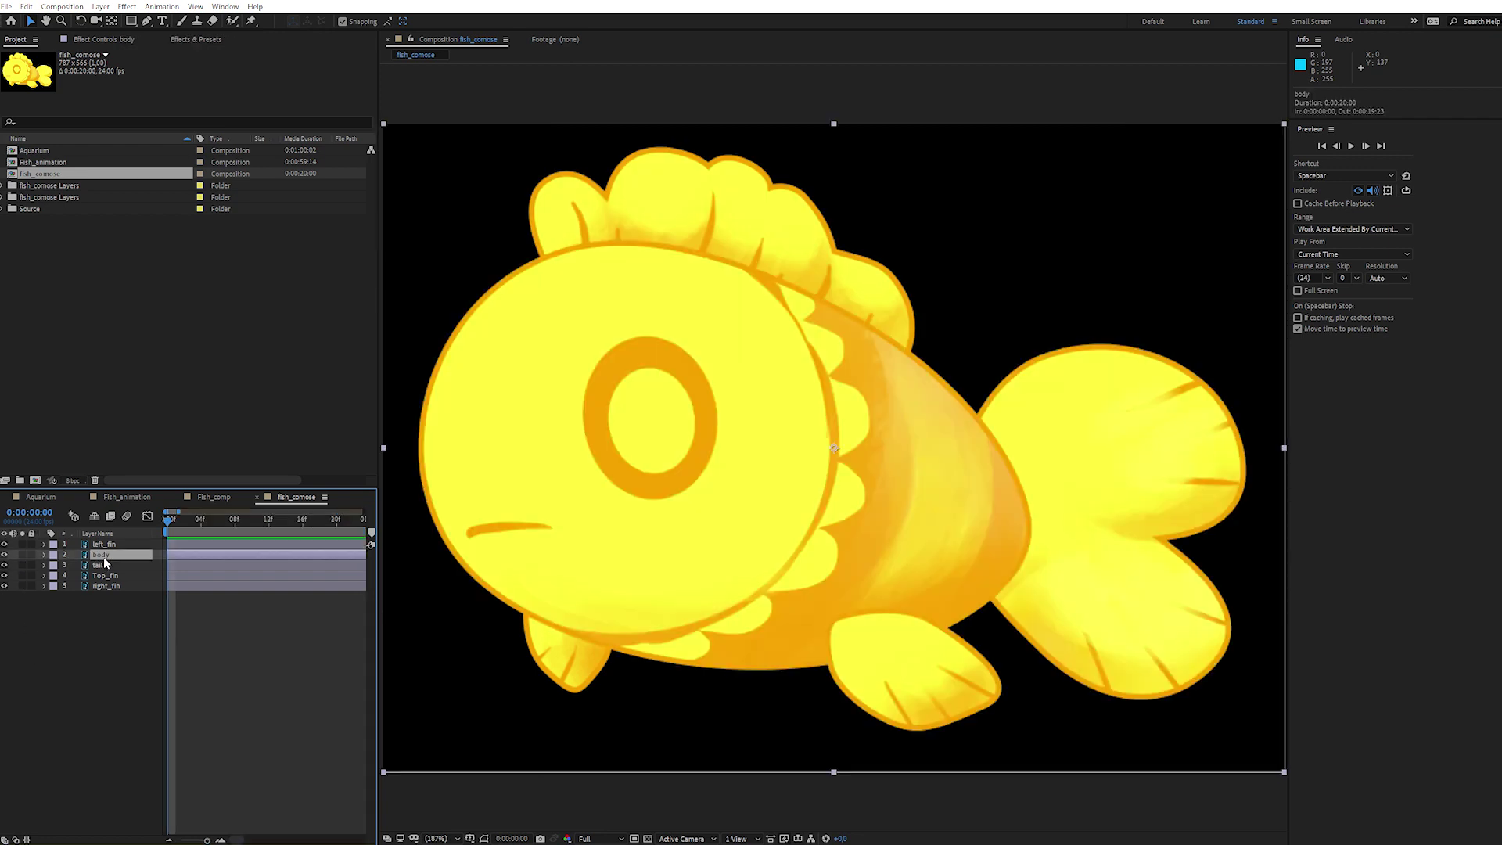
Step: Apply Mesh Warp to the body layer with 3 rows and 5 columns
click(191, 41)
click(126, 55)
text(mesh)
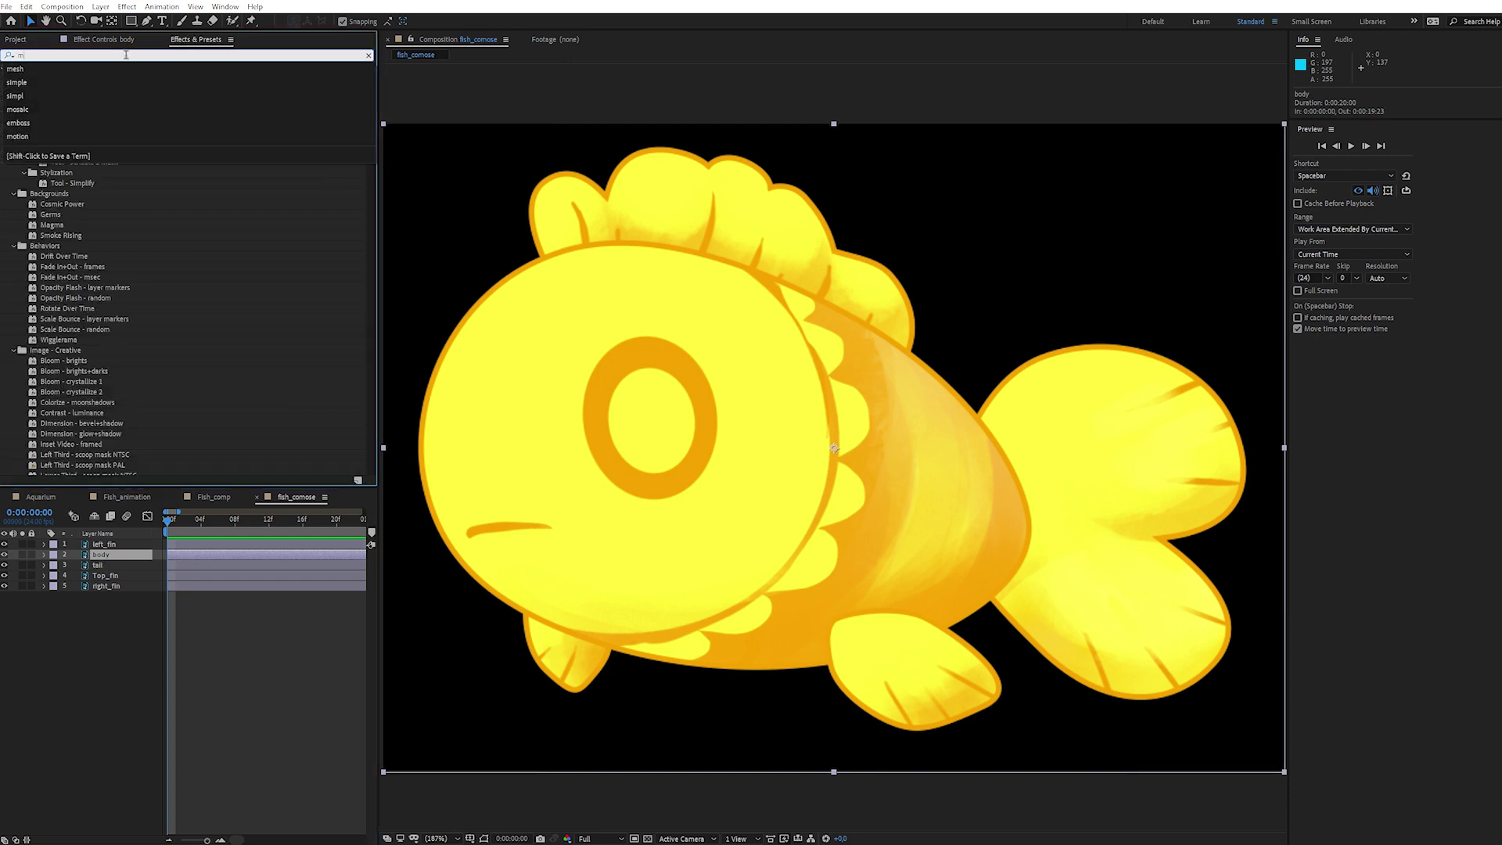
drag(61, 122, 120, 556)
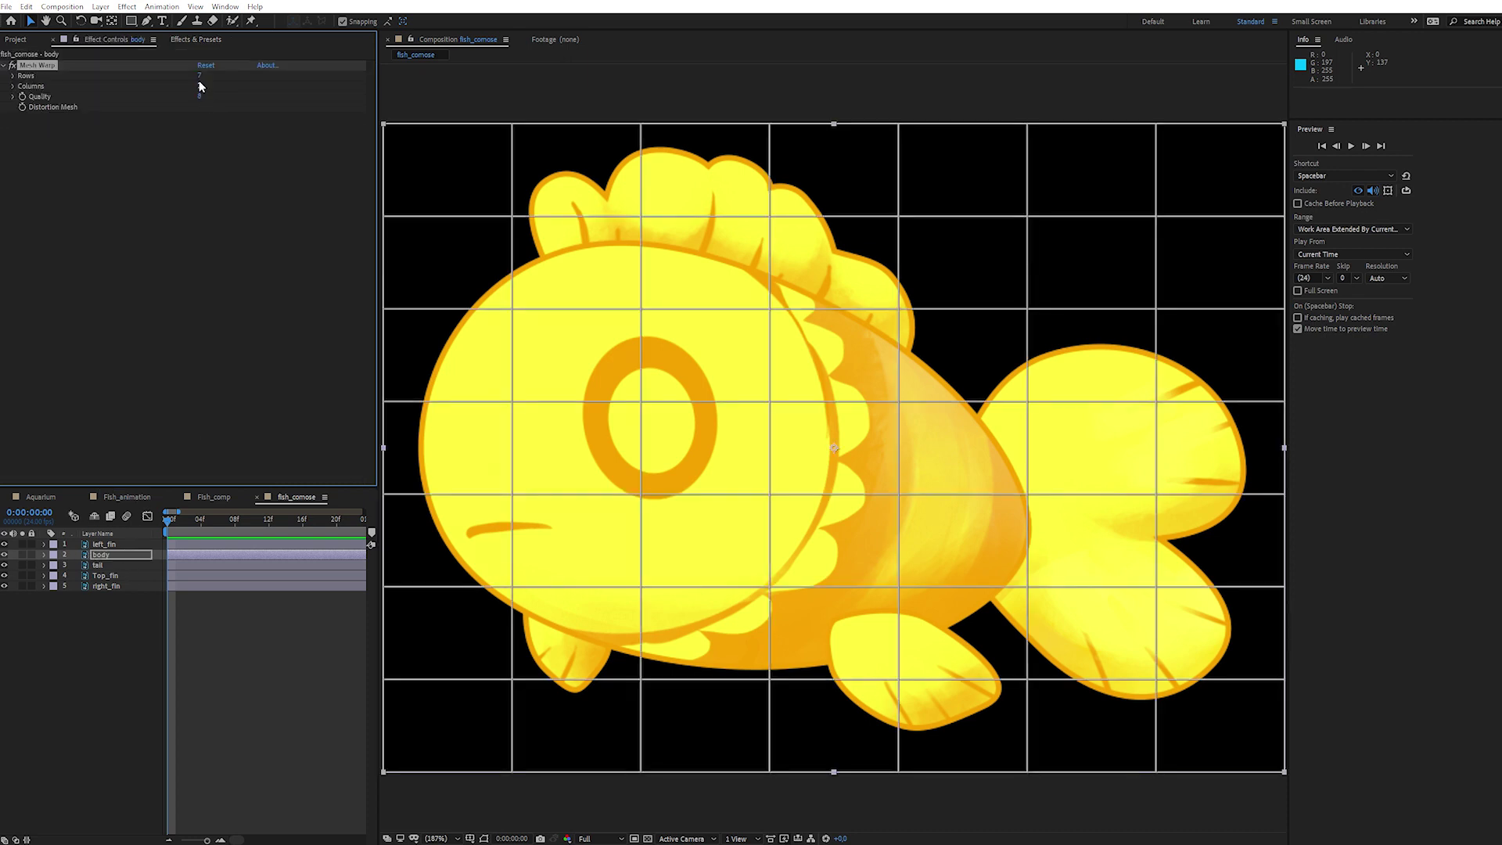
key(Return)
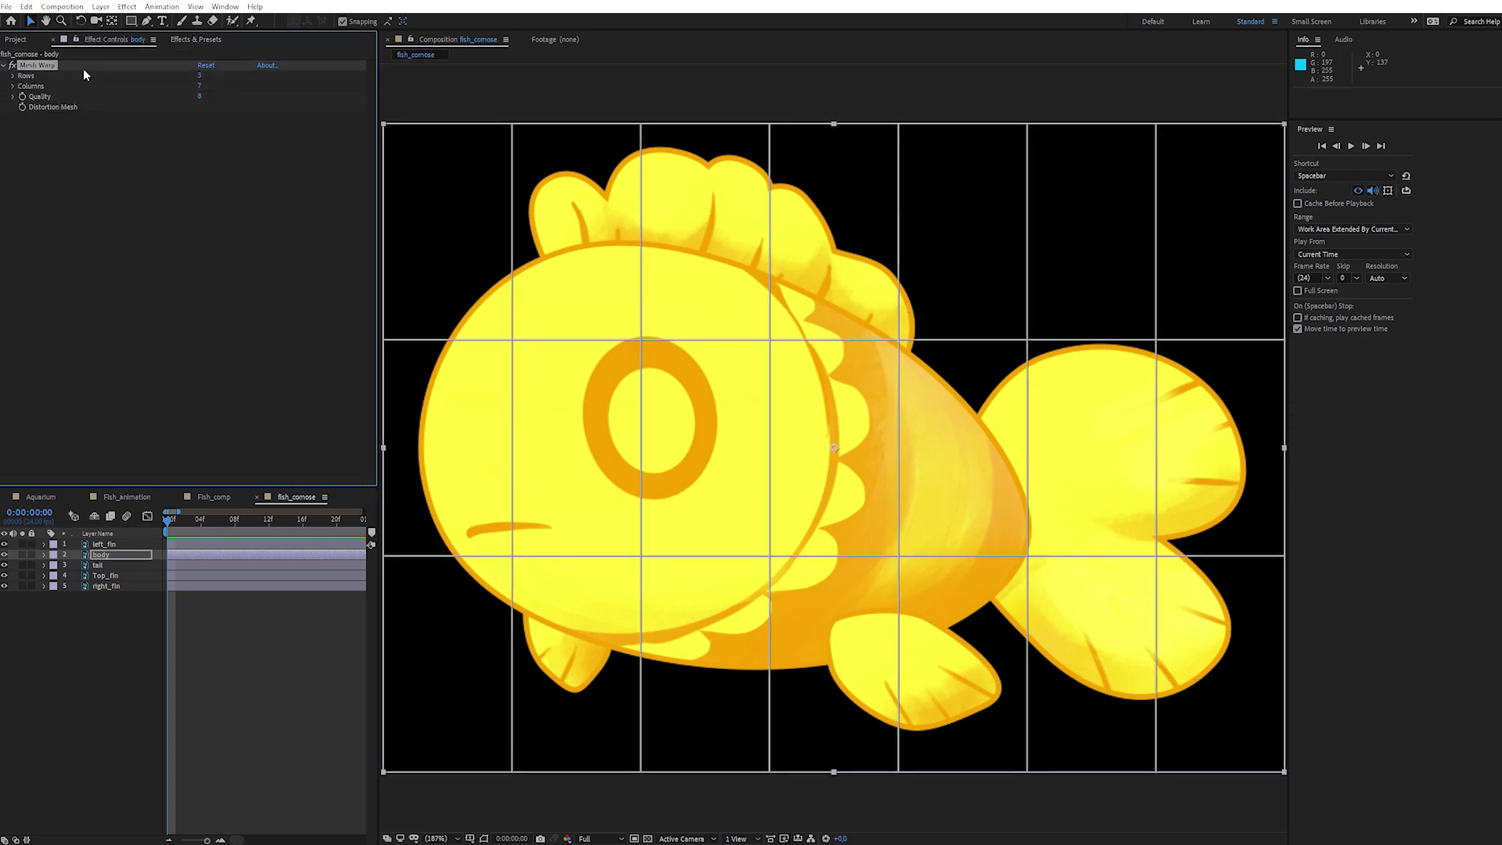
text(5)
key(Return)
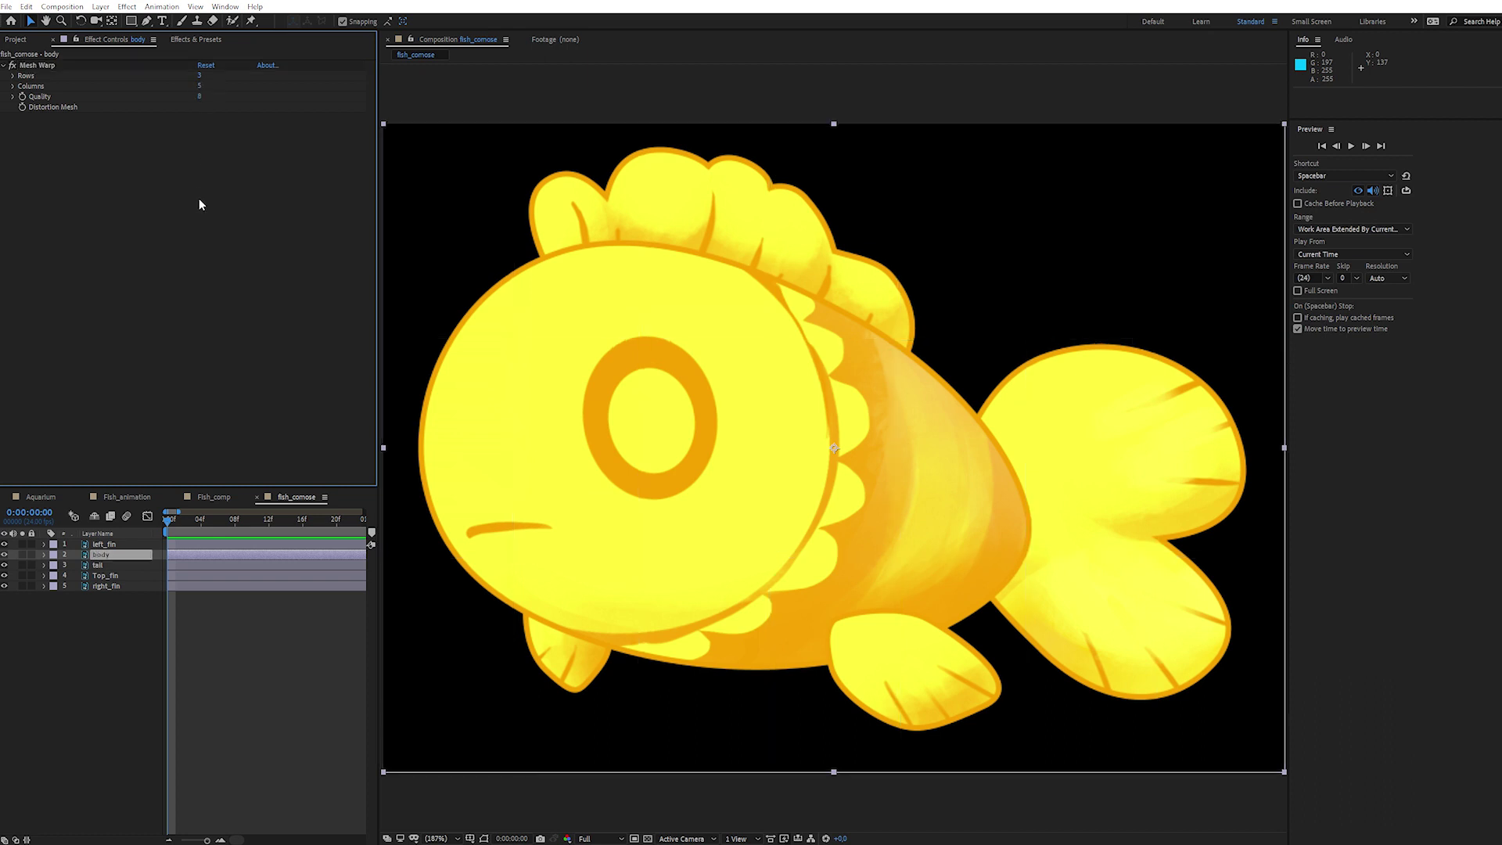
Step: Show the mesh grid and reveal the body's Distortion Mesh property in the timeline
click(69, 138)
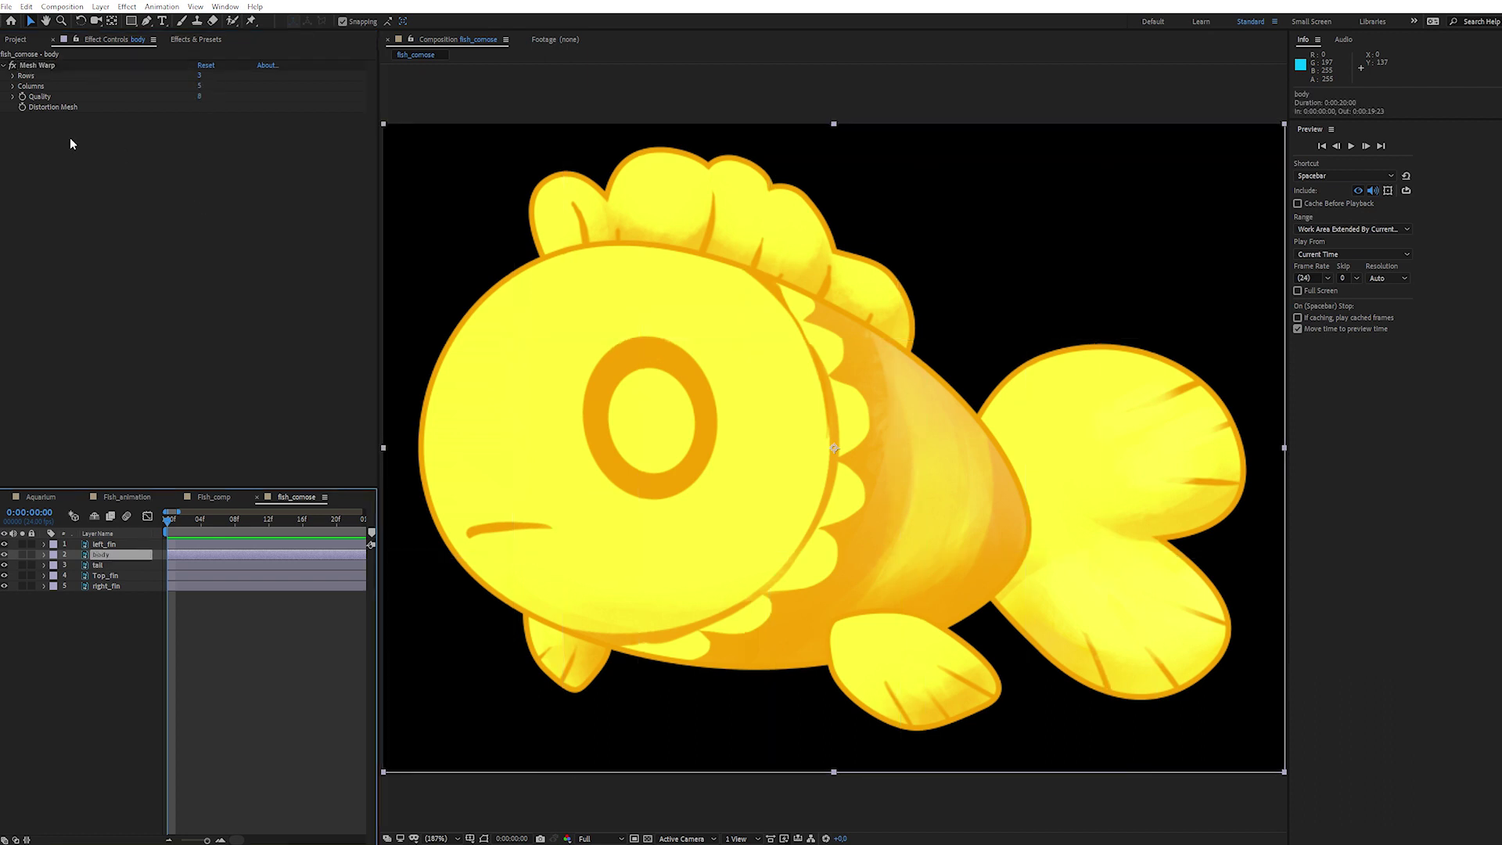
click(23, 111)
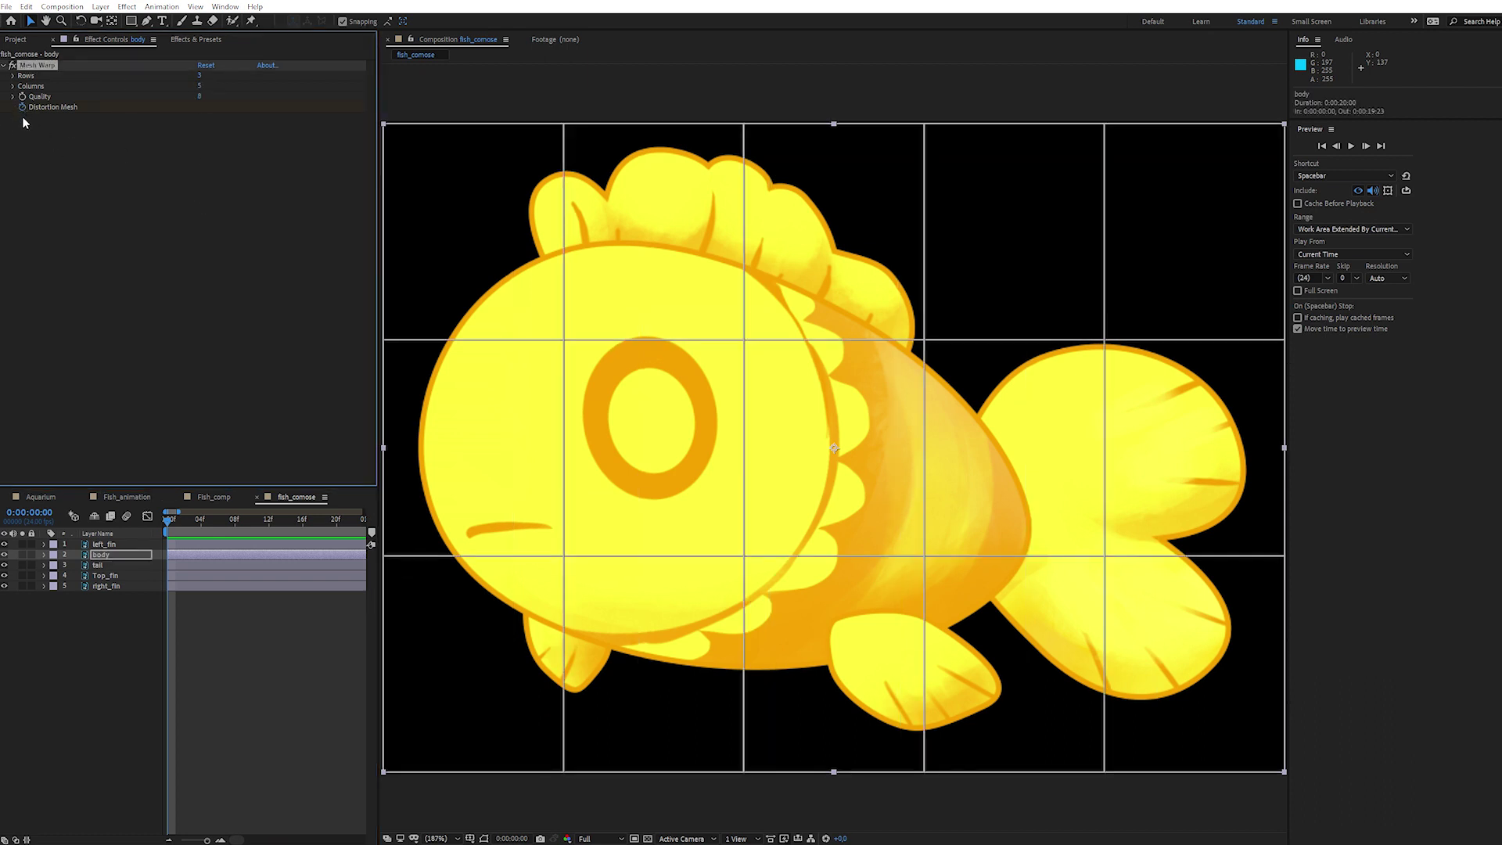
click(172, 556)
key(u)
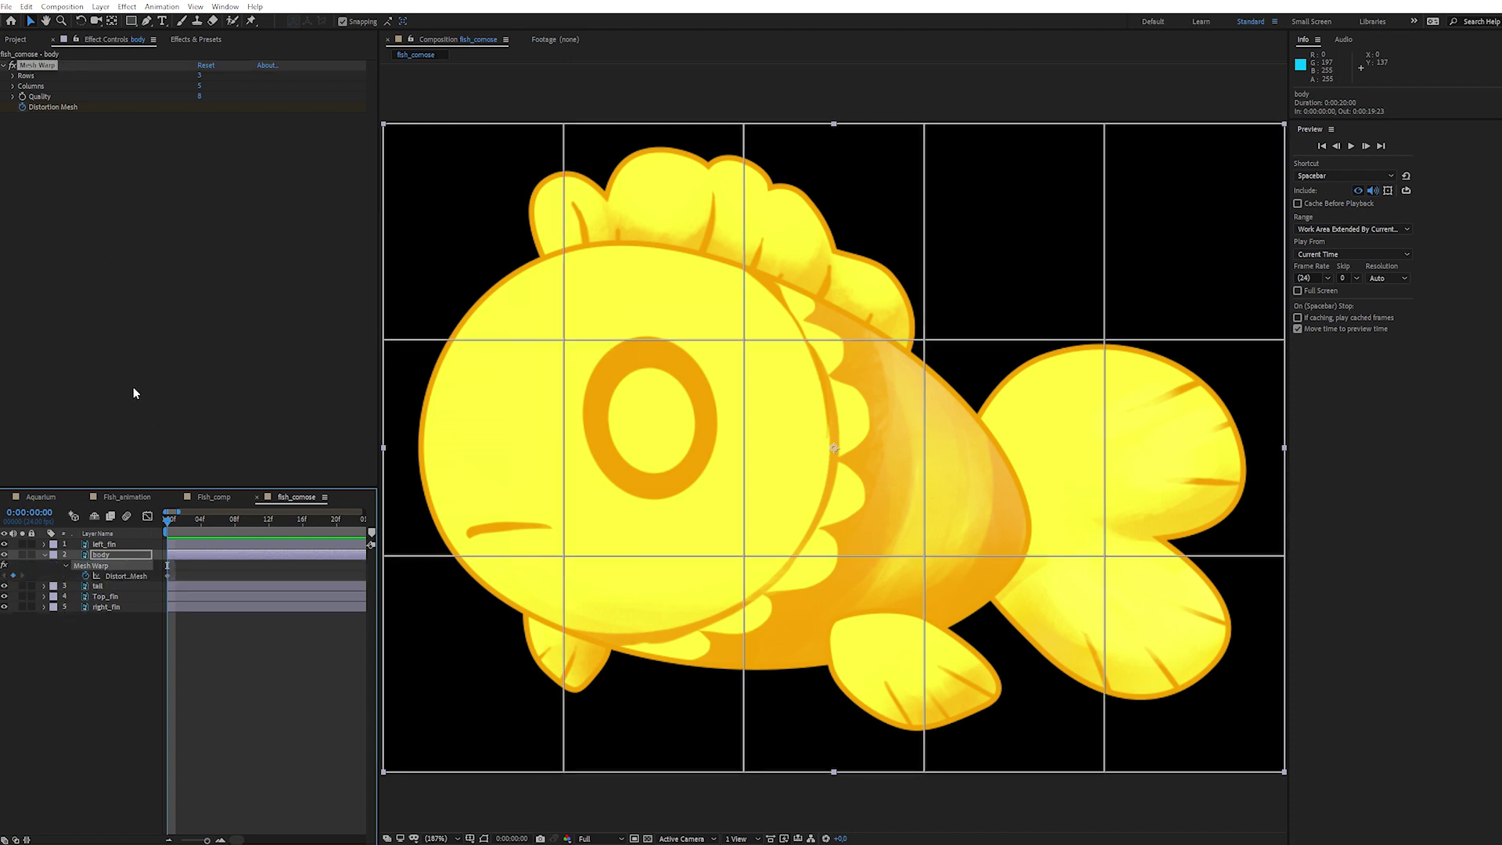
Step: Bend the fish body at frame 0 by dragging the mesh column vertices left
drag(564, 340, 532, 341)
drag(563, 556, 539, 553)
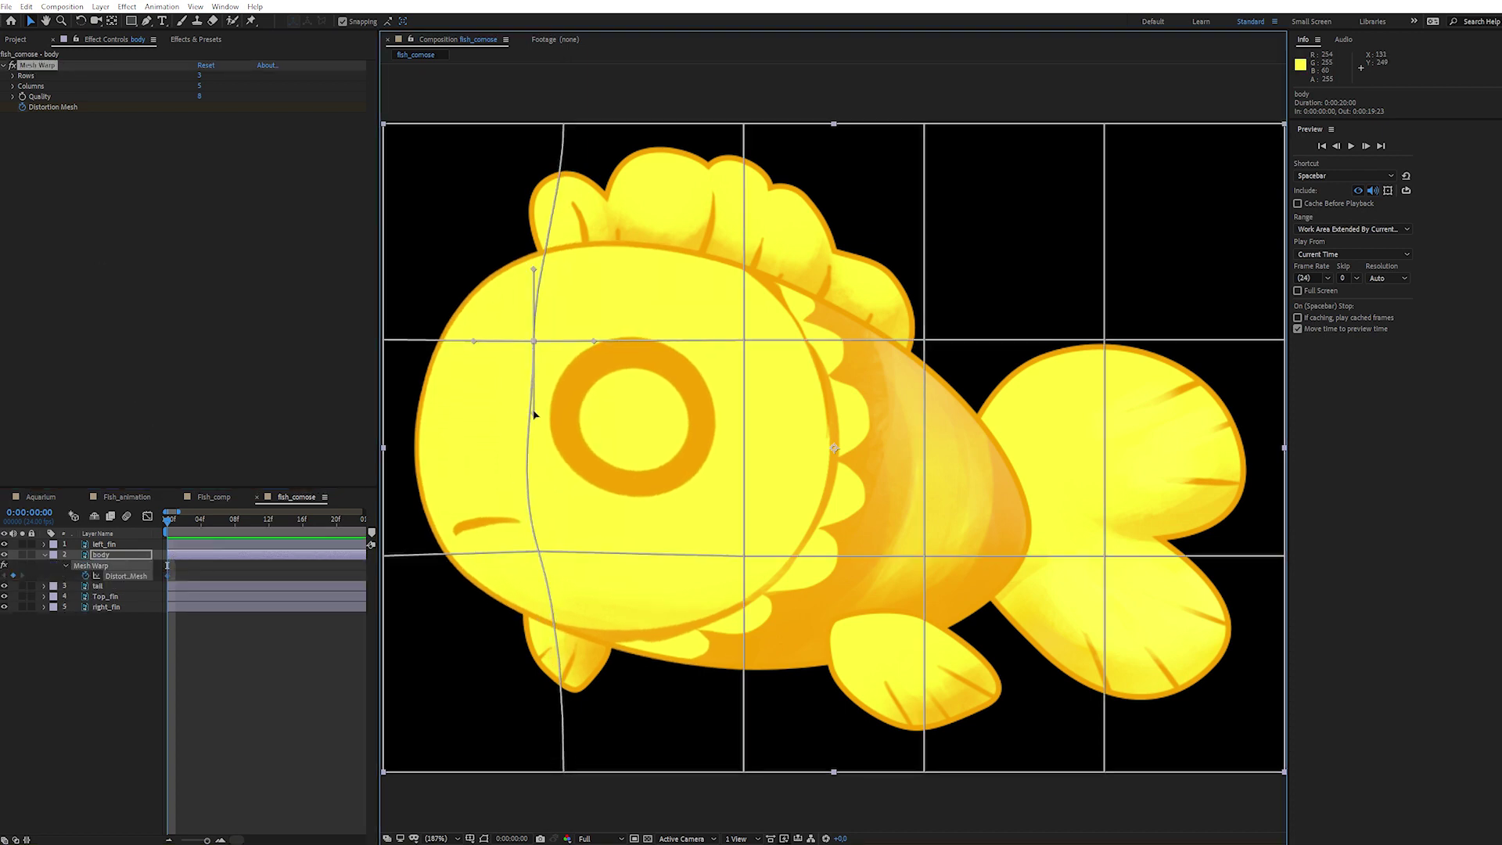
drag(743, 340, 724, 340)
drag(743, 555, 728, 555)
drag(728, 483, 714, 486)
click(724, 339)
drag(724, 411, 714, 409)
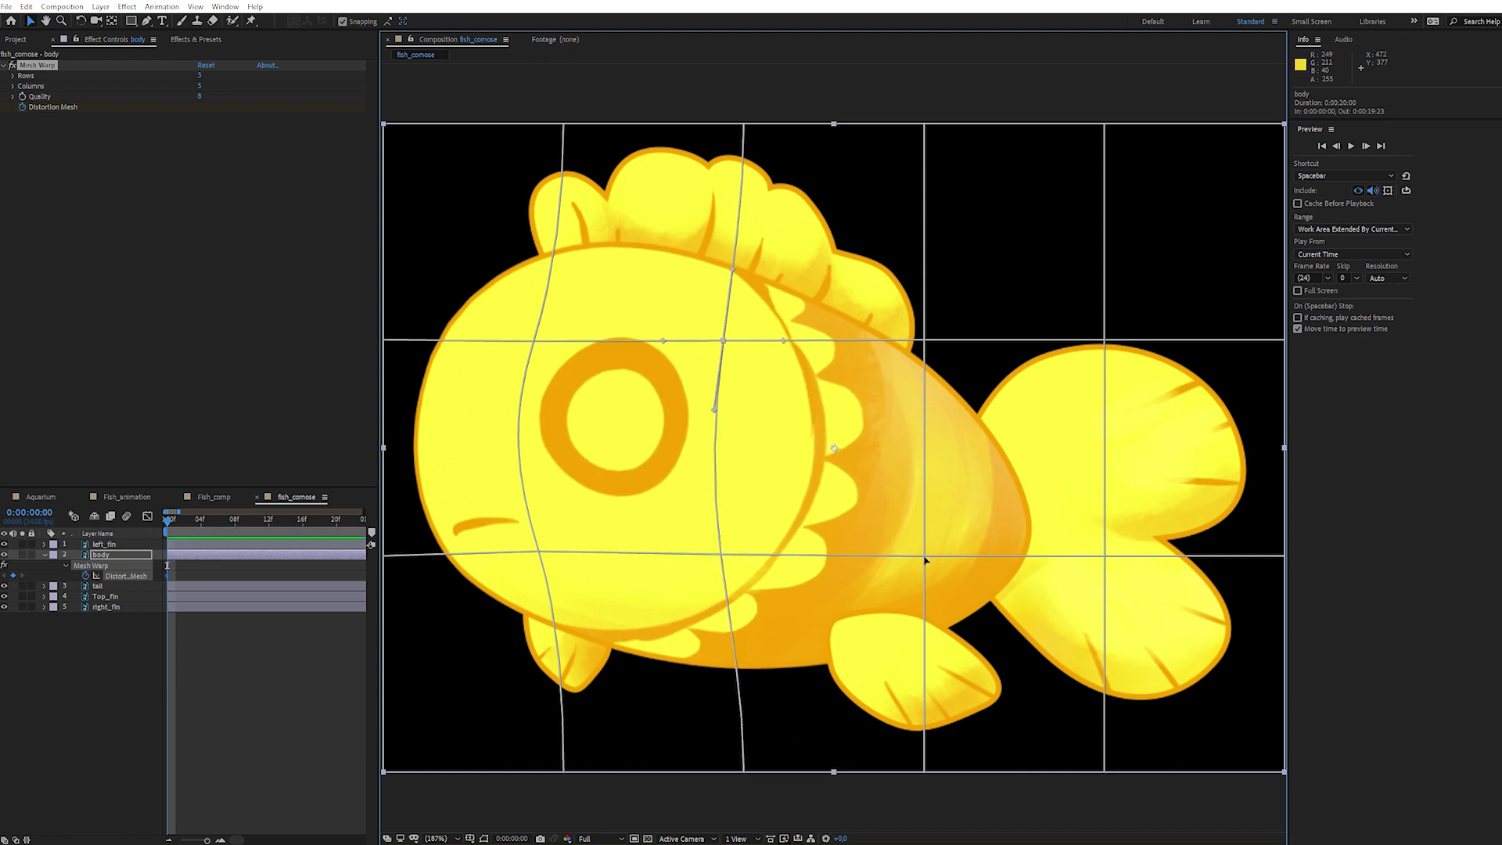
drag(924, 555, 905, 554)
drag(924, 340, 913, 338)
key(ctrl+z)
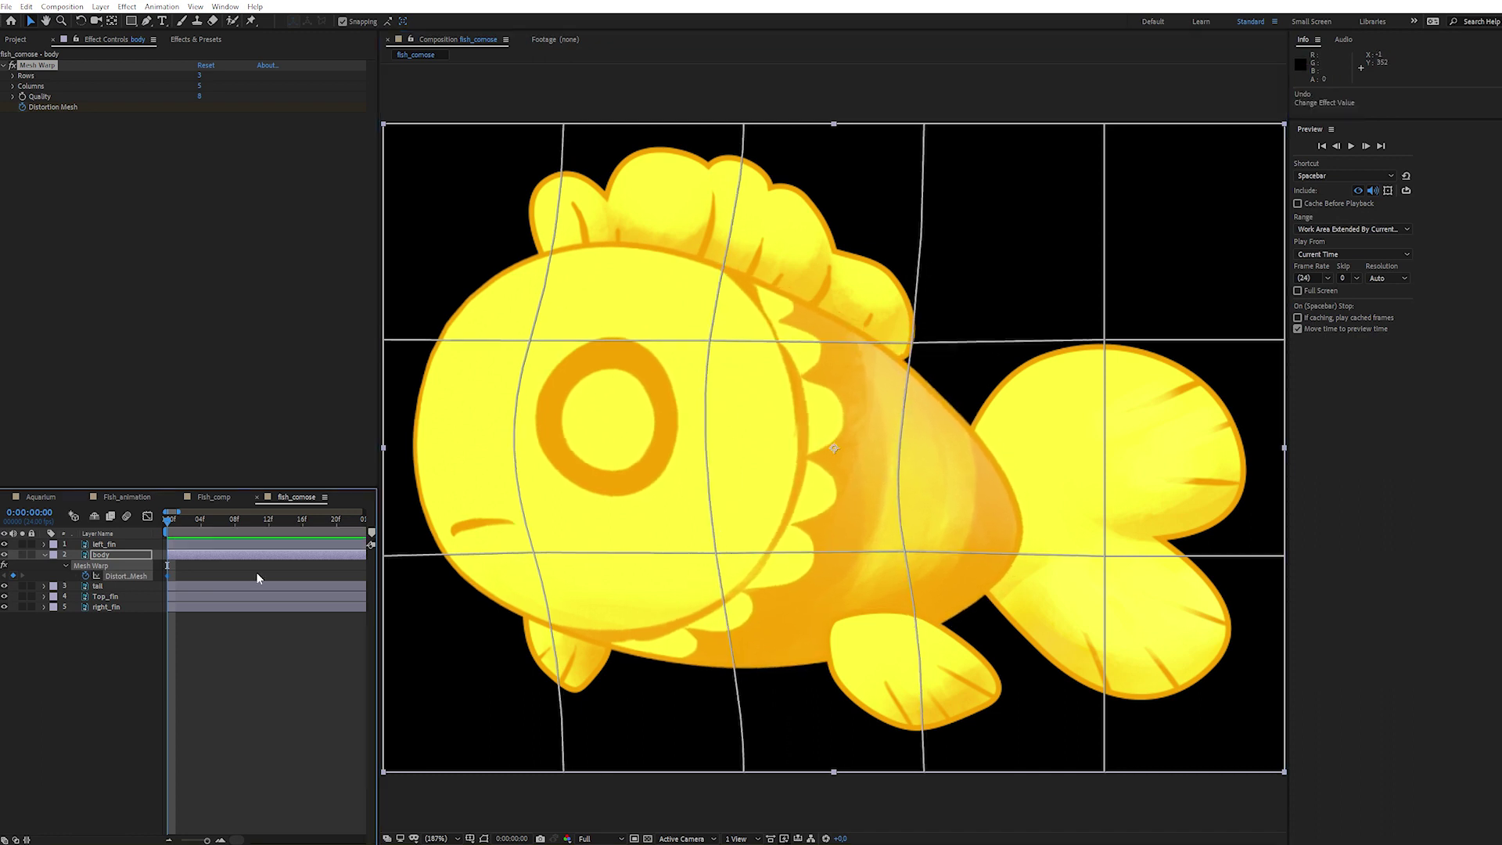
Step: Reset the Distortion Mesh to a flat grid at frame 9
drag(174, 526, 241, 532)
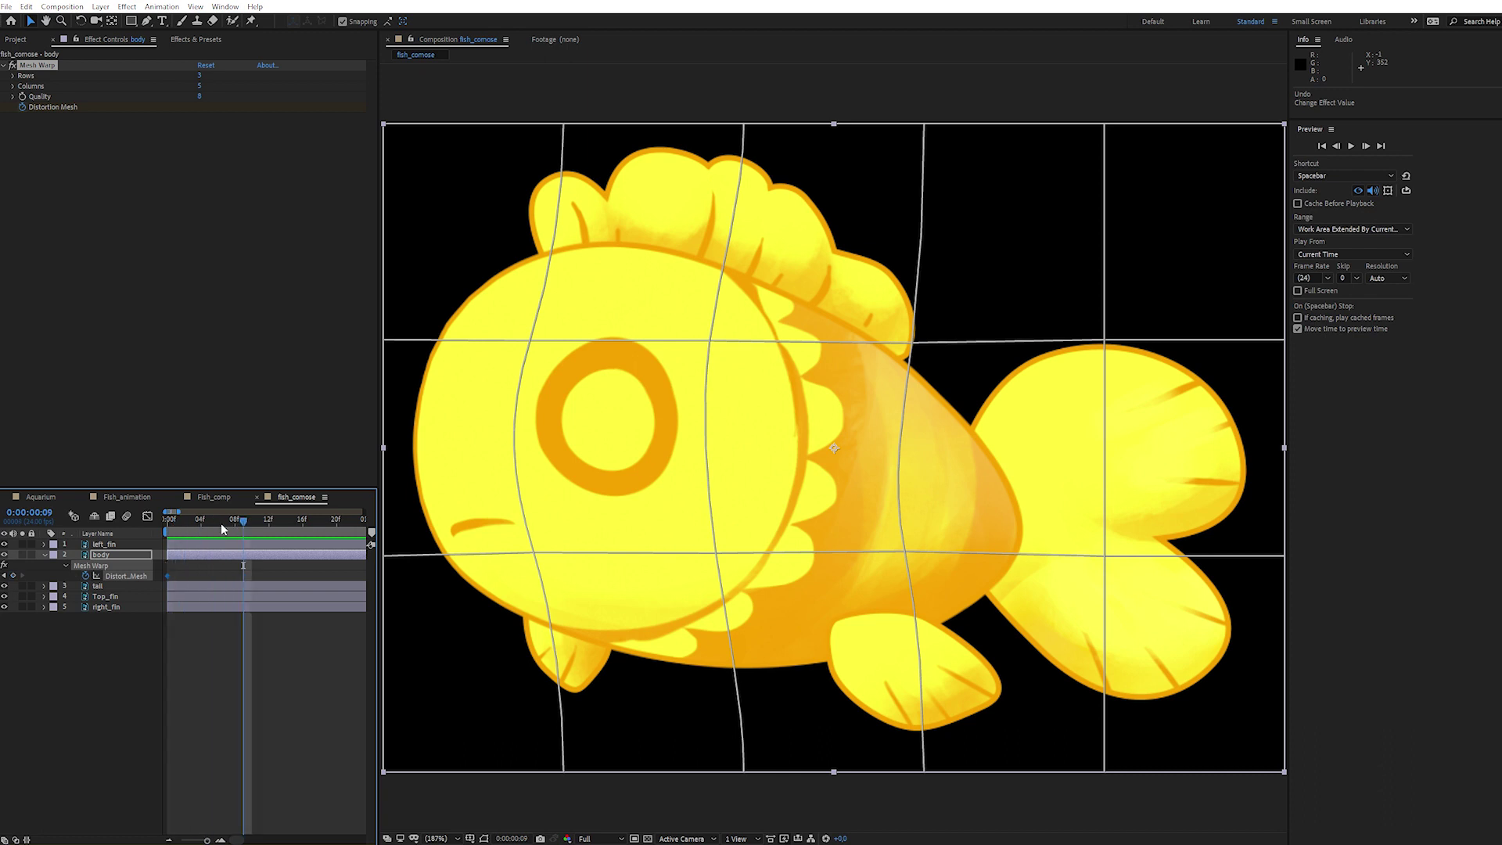
right_click(119, 578)
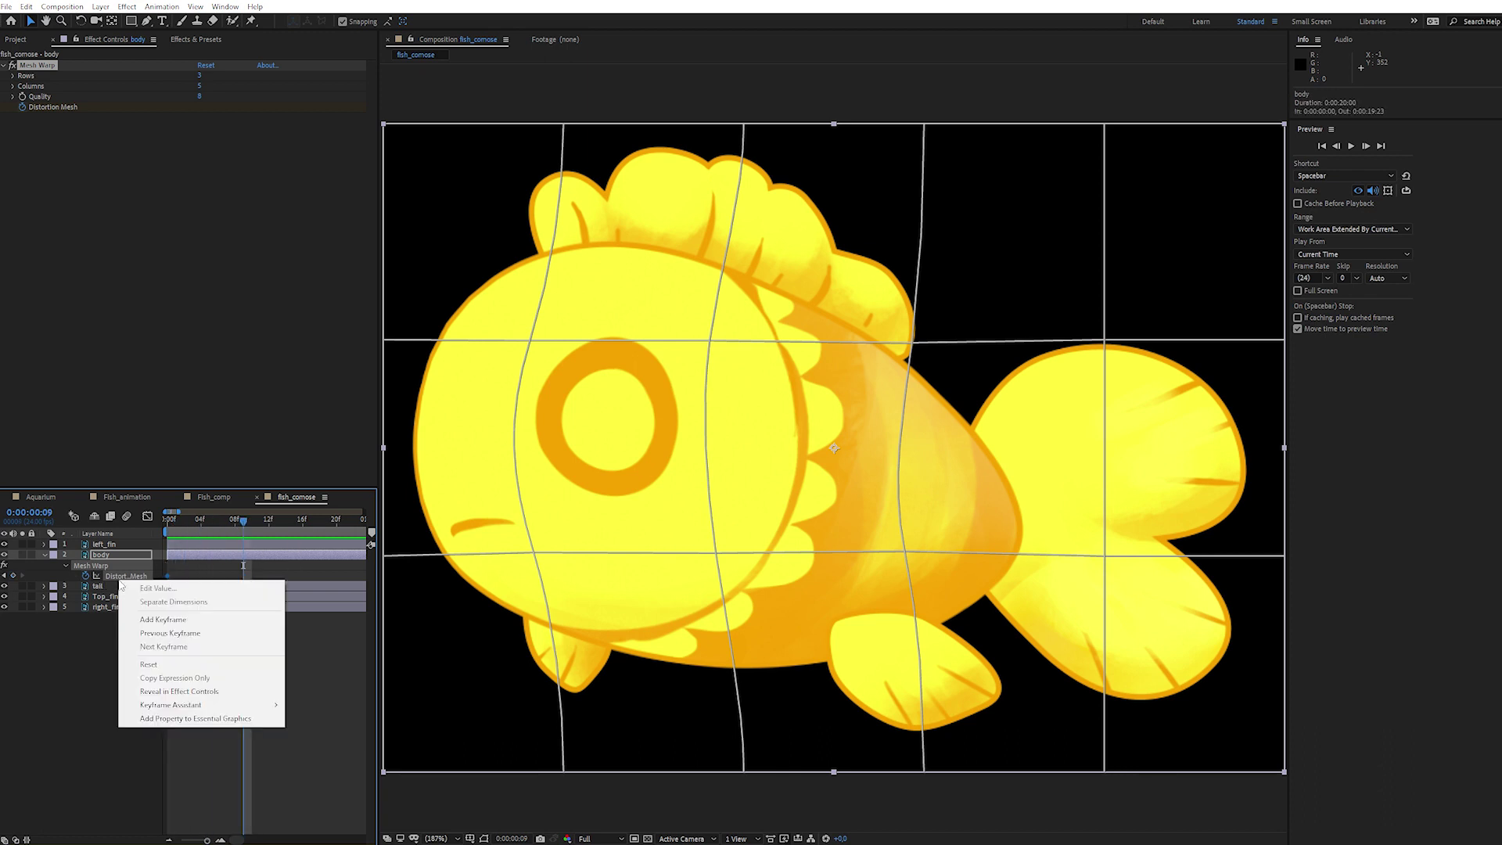
click(156, 667)
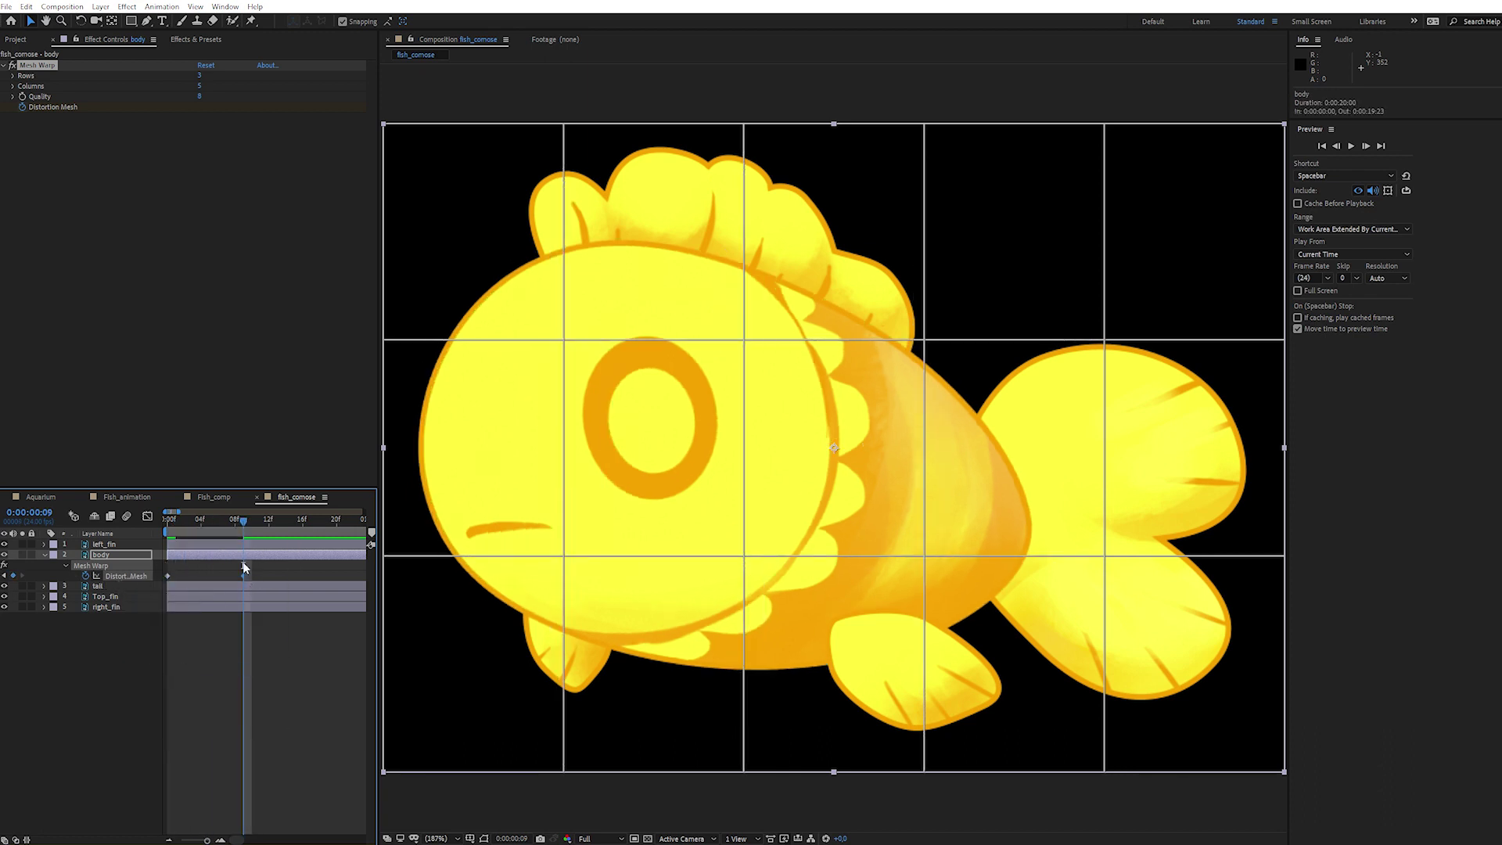
drag(238, 532, 245, 548)
Step: Copy the bent frame-0 mesh keyframe to frame 16
click(167, 577)
key(ctrl+c)
click(303, 521)
key(ctrl+v)
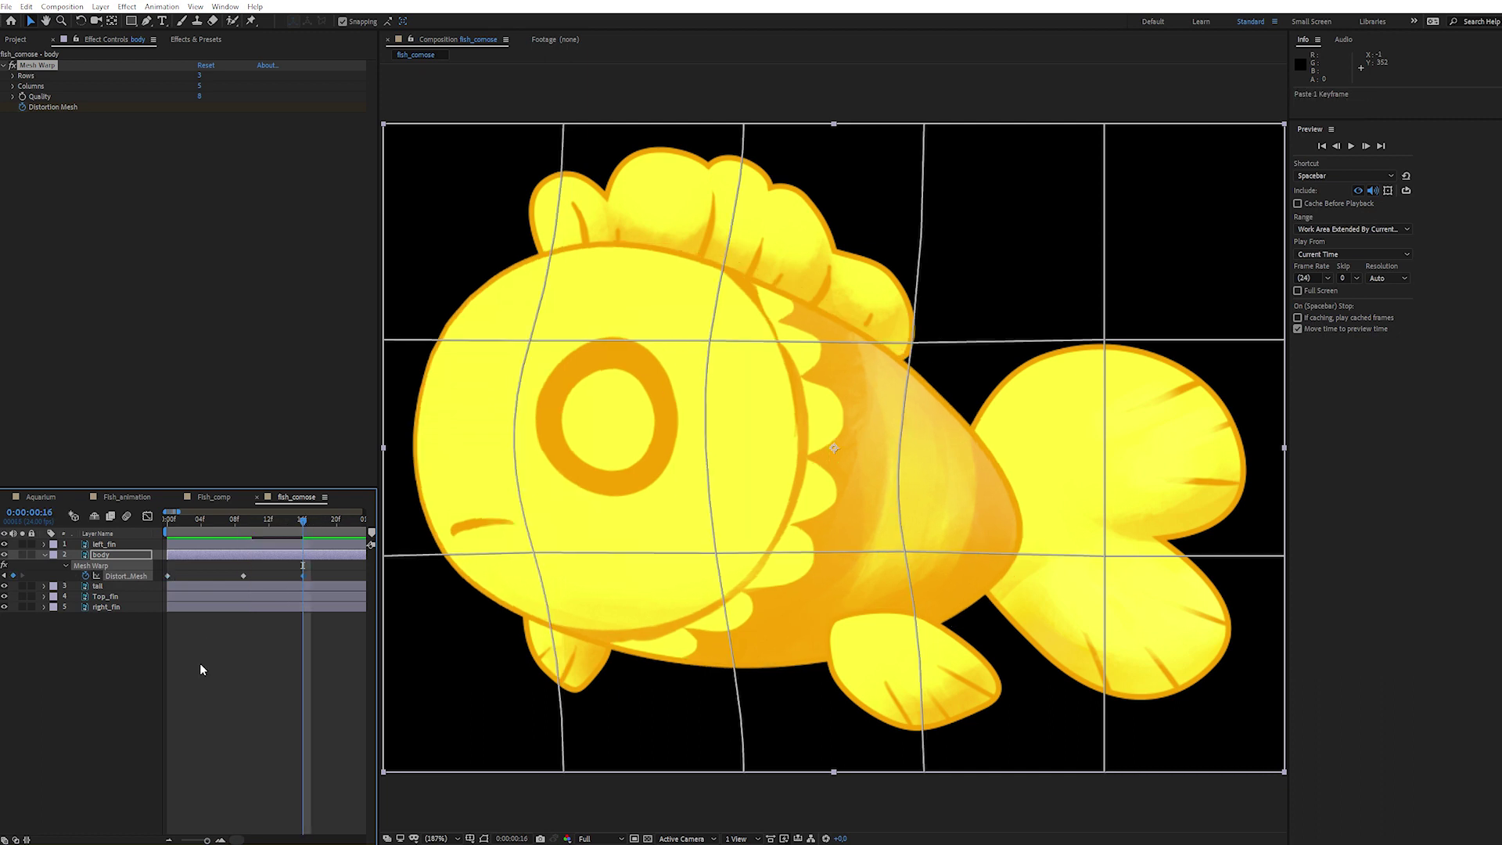
Step: Apply Easy Ease to the Distortion Mesh keyframes and preview the warp
click(243, 576)
right_click(244, 577)
mouse_move(313, 728)
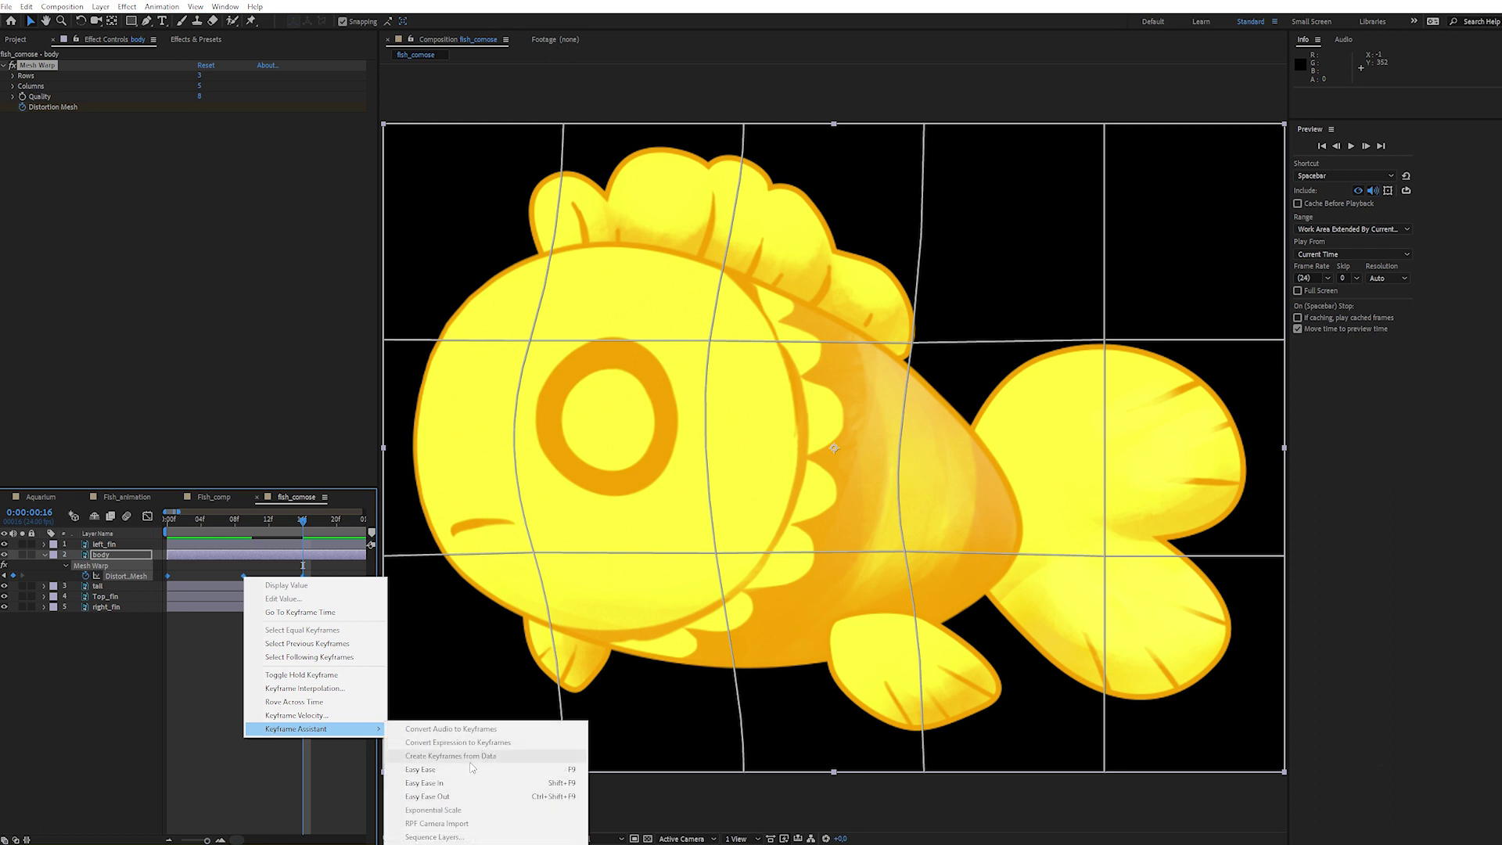
click(472, 769)
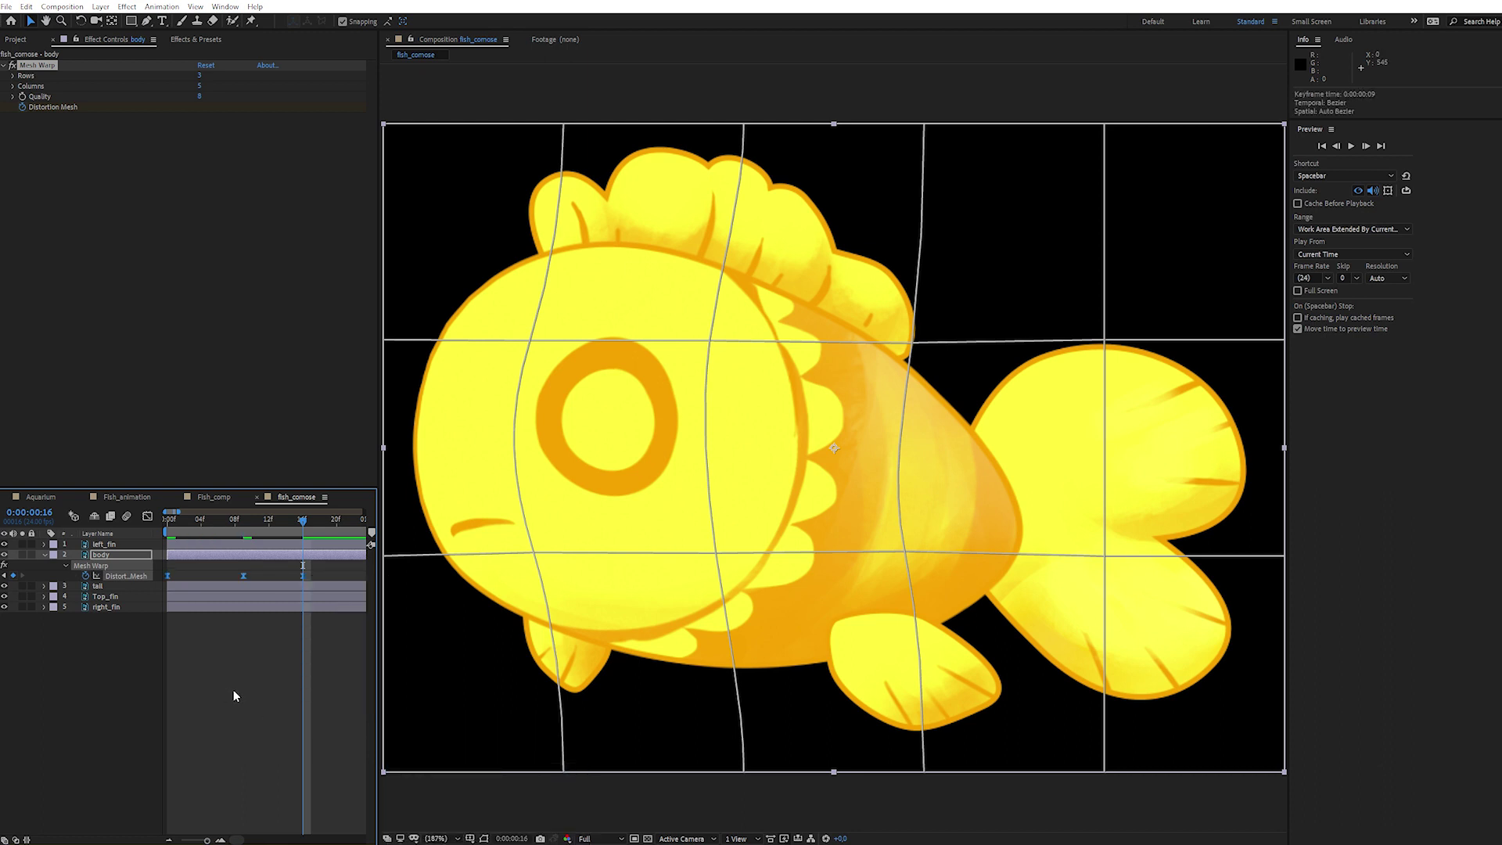
drag(302, 520, 144, 529)
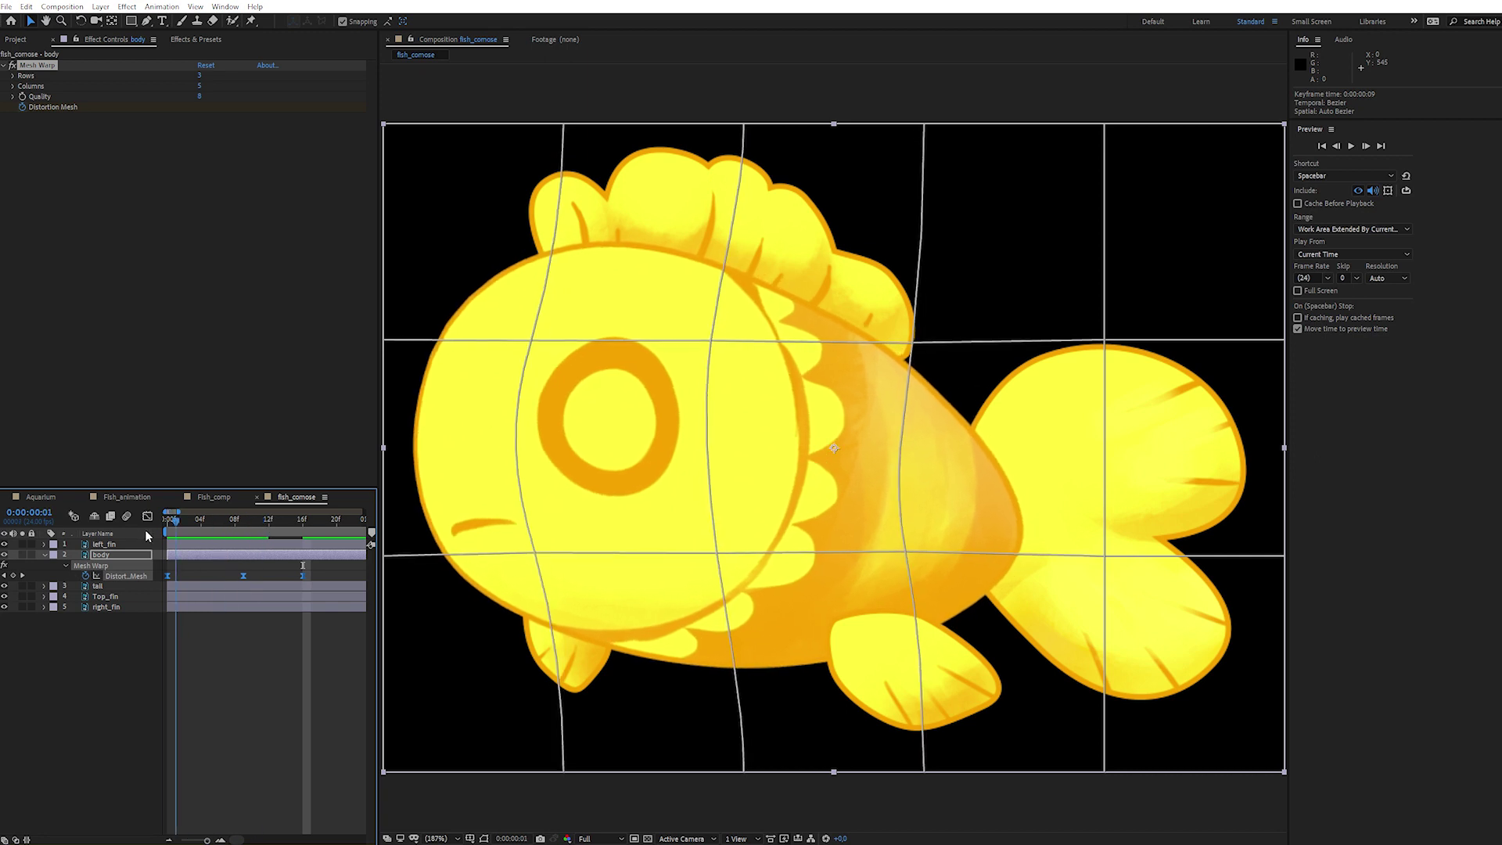
Step: Precompose the body layer with all attributes moved, naming it Fish Body
right_click(99, 557)
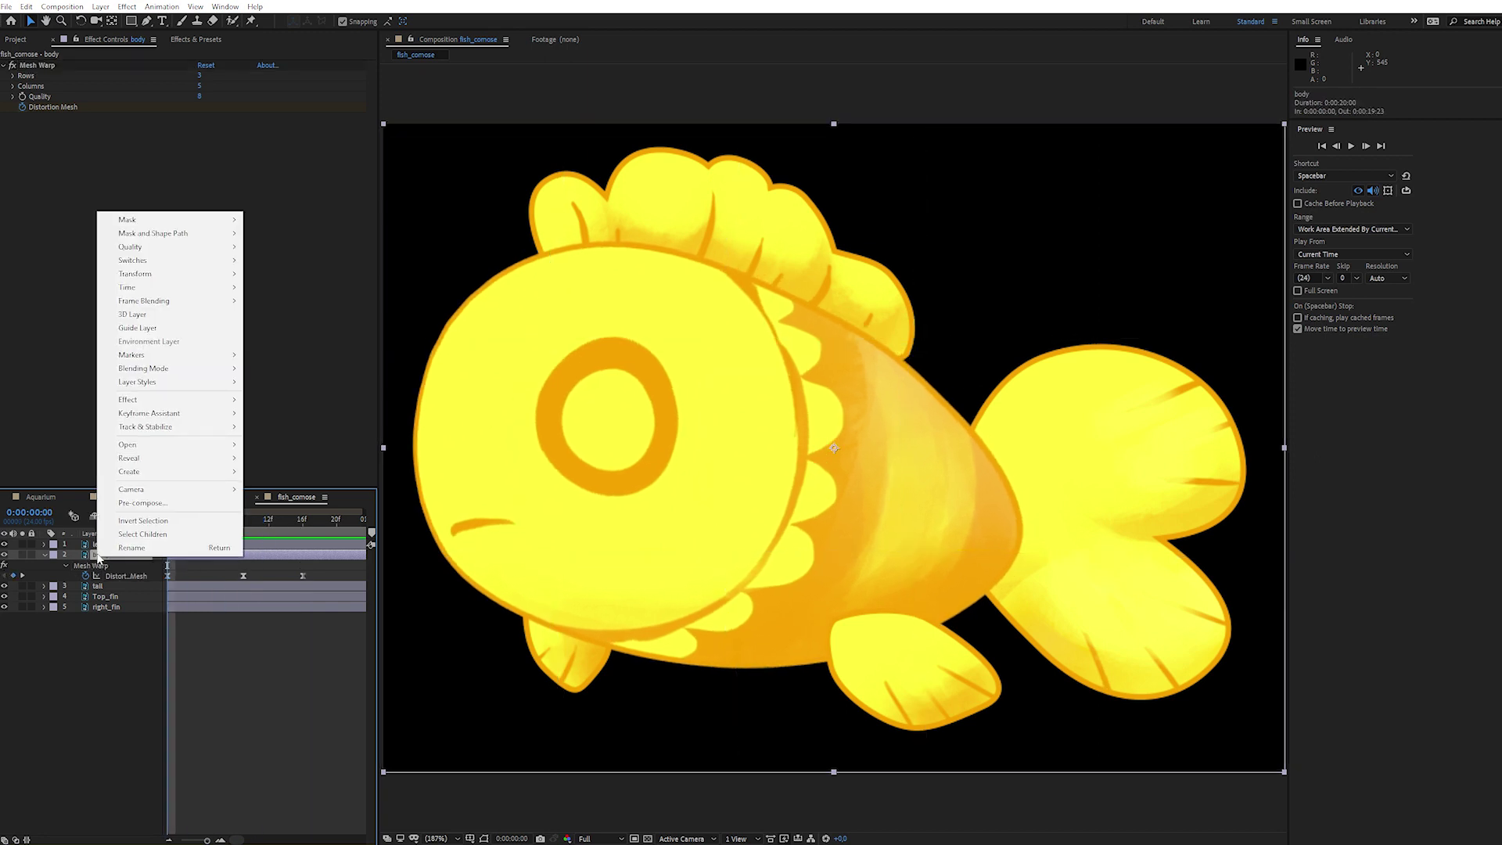
click(144, 505)
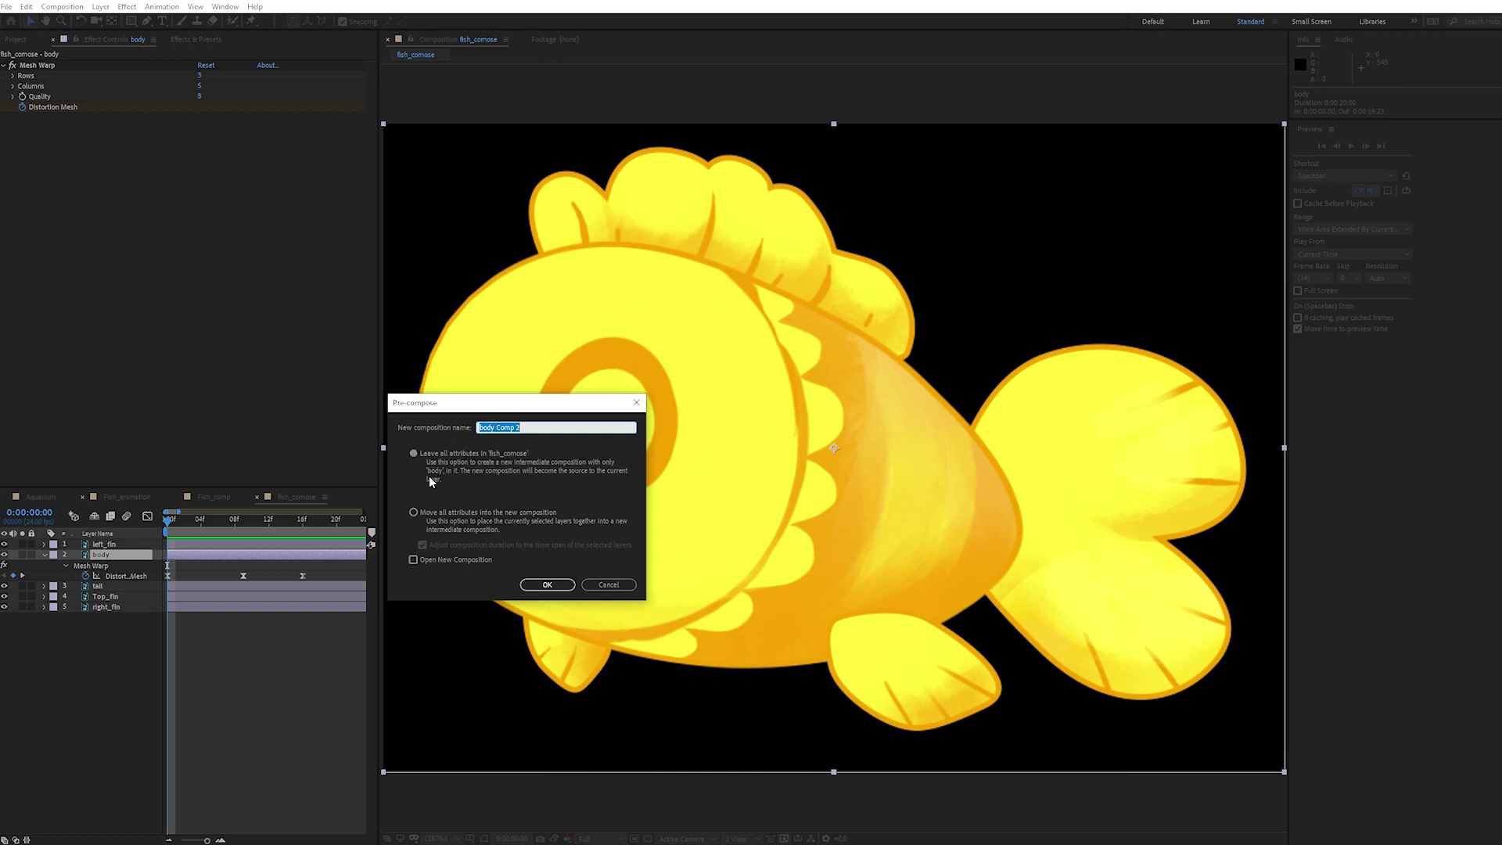
click(433, 514)
triple_click(556, 427)
text(Fish Body)
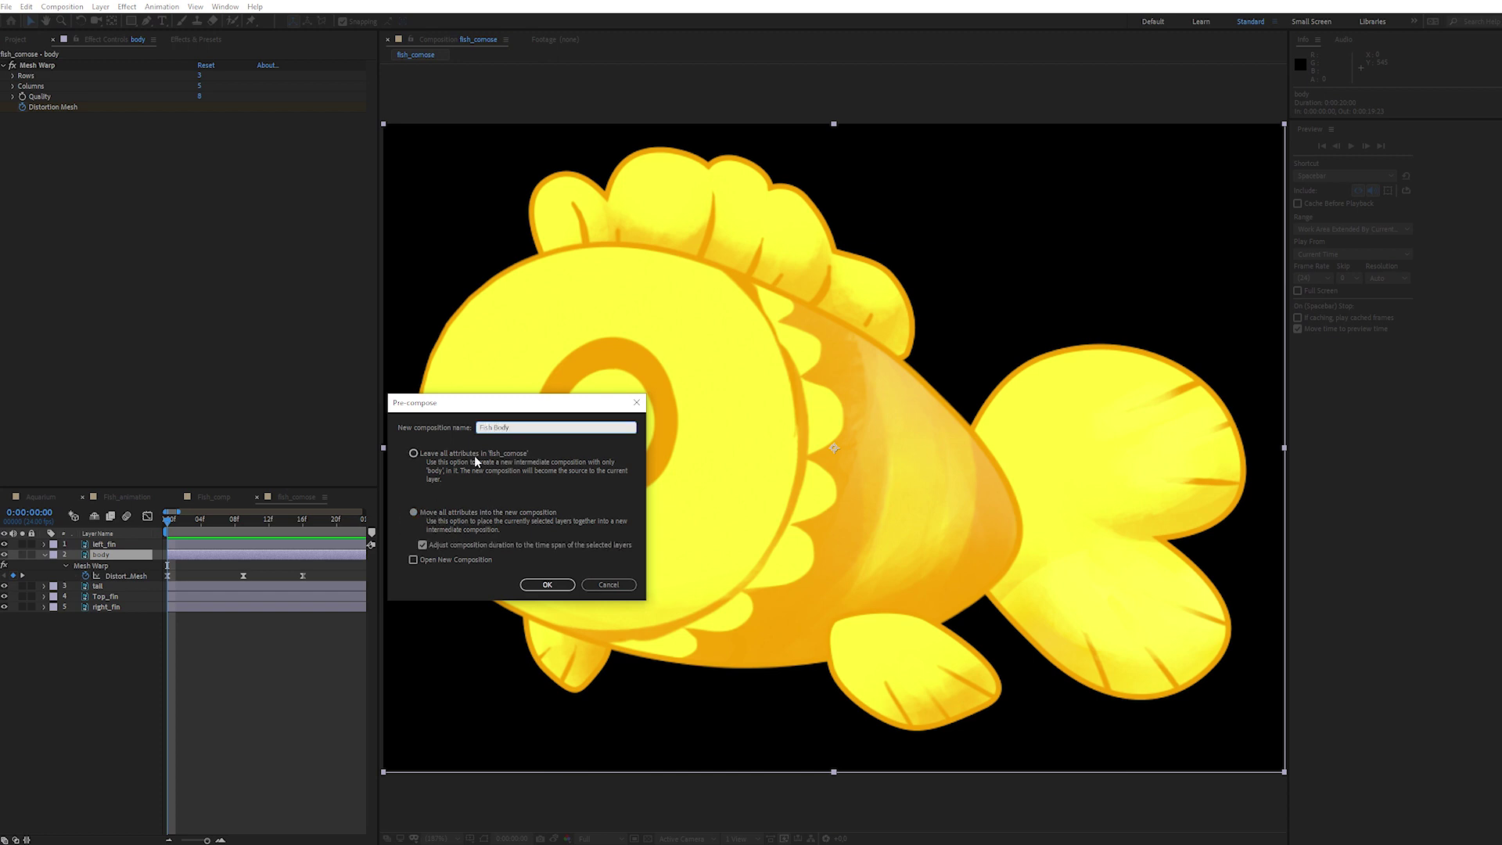
click(548, 584)
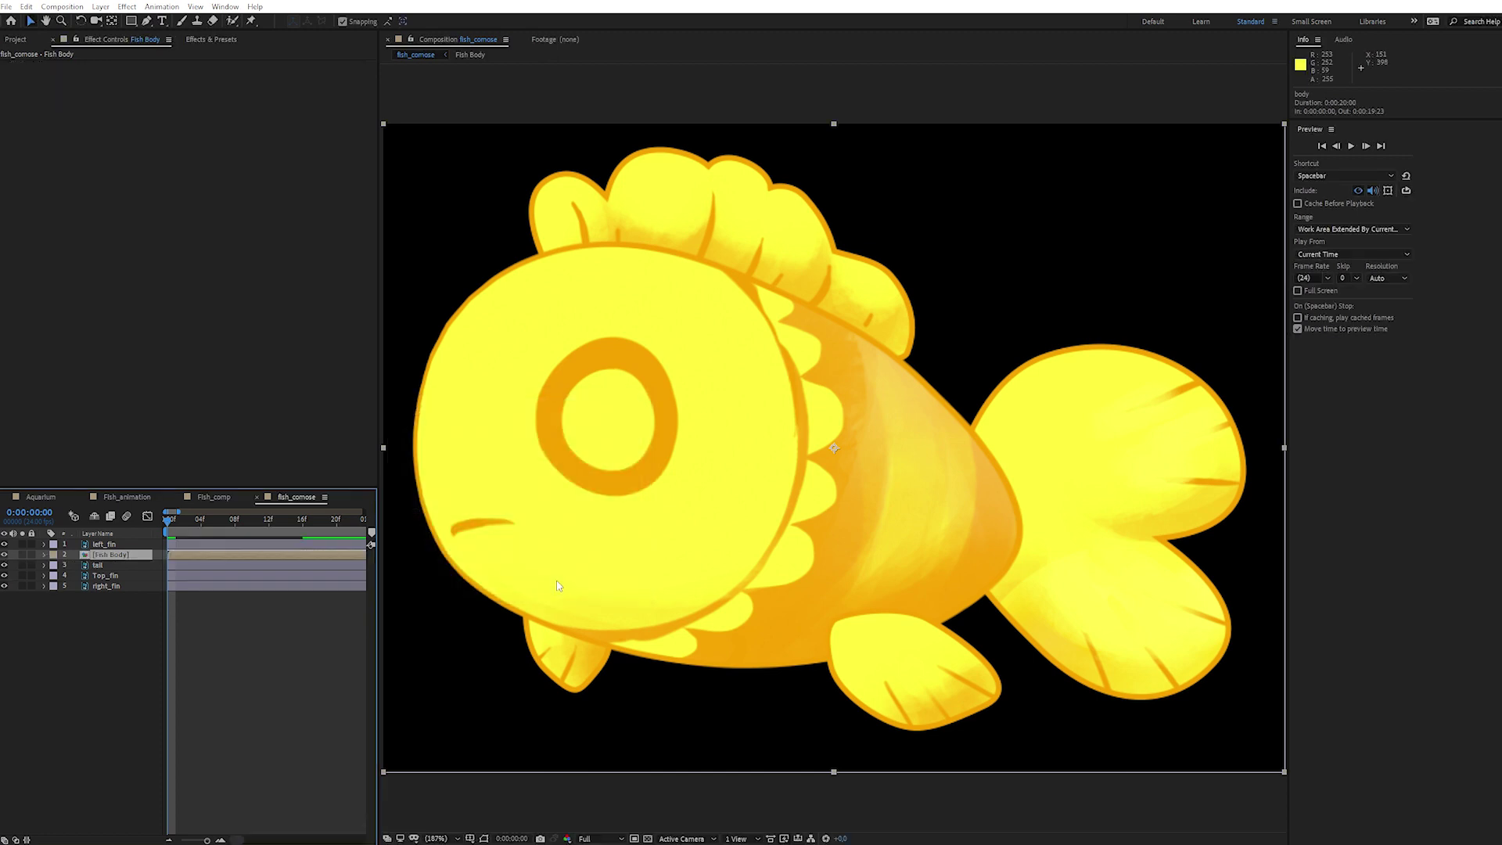
Step: Enable Time Remapping on Fish Body and add a keyframe at frame 16
drag(168, 519, 306, 532)
right_click(258, 554)
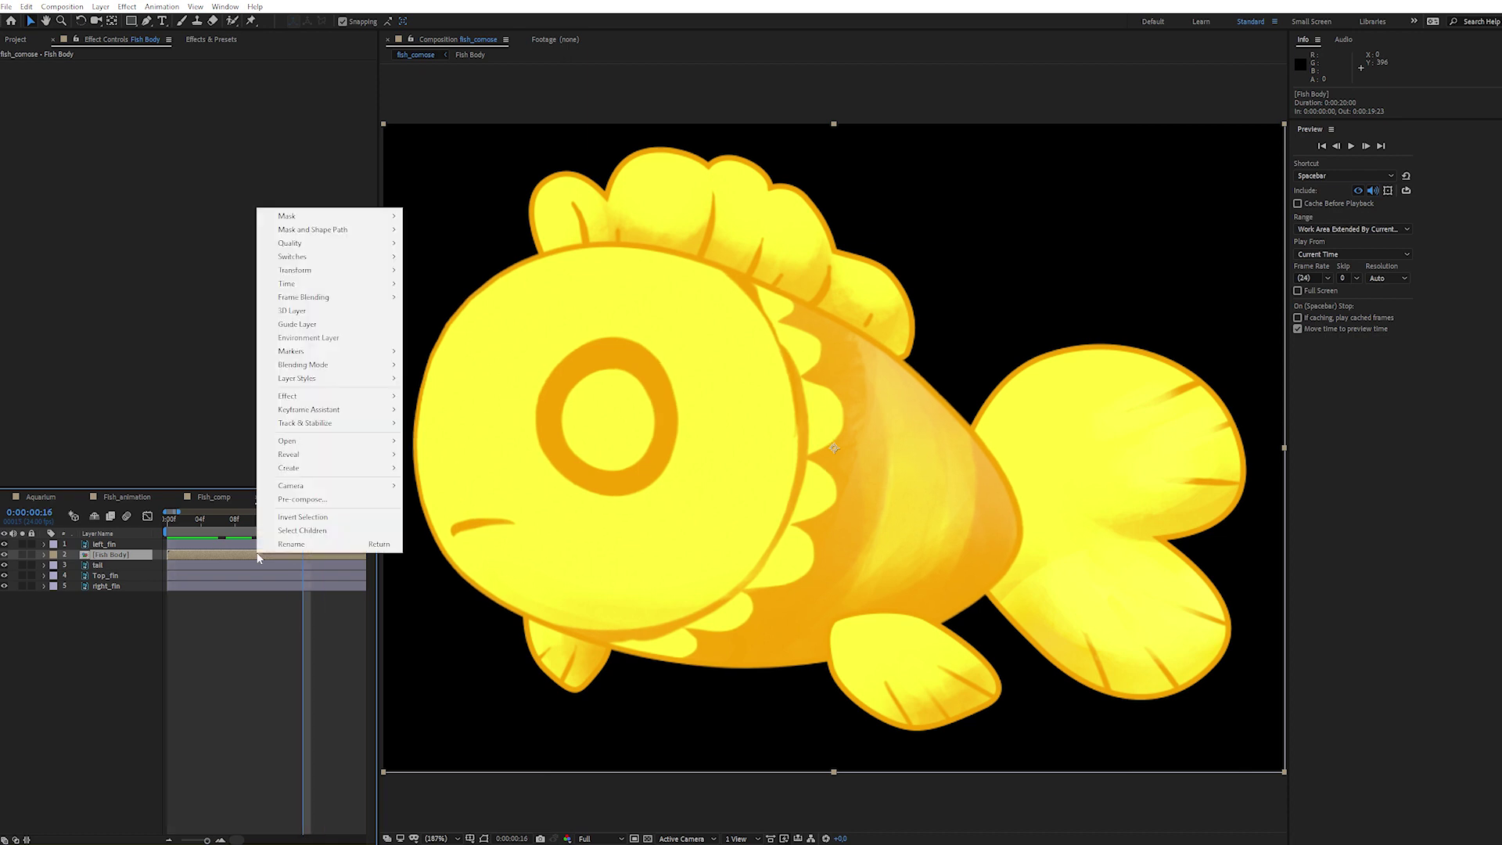
mouse_move(329, 283)
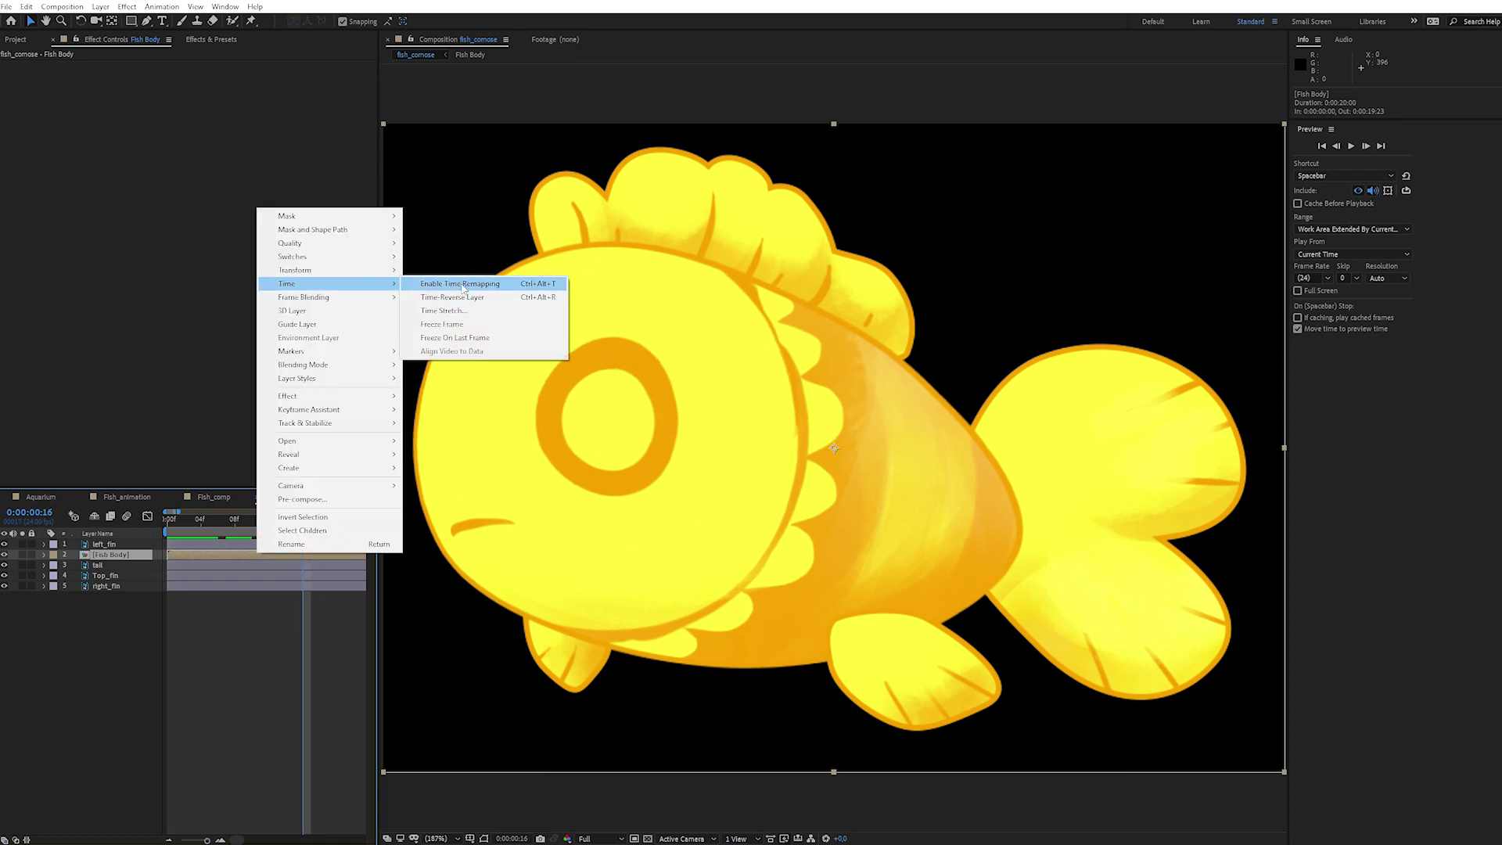
click(458, 285)
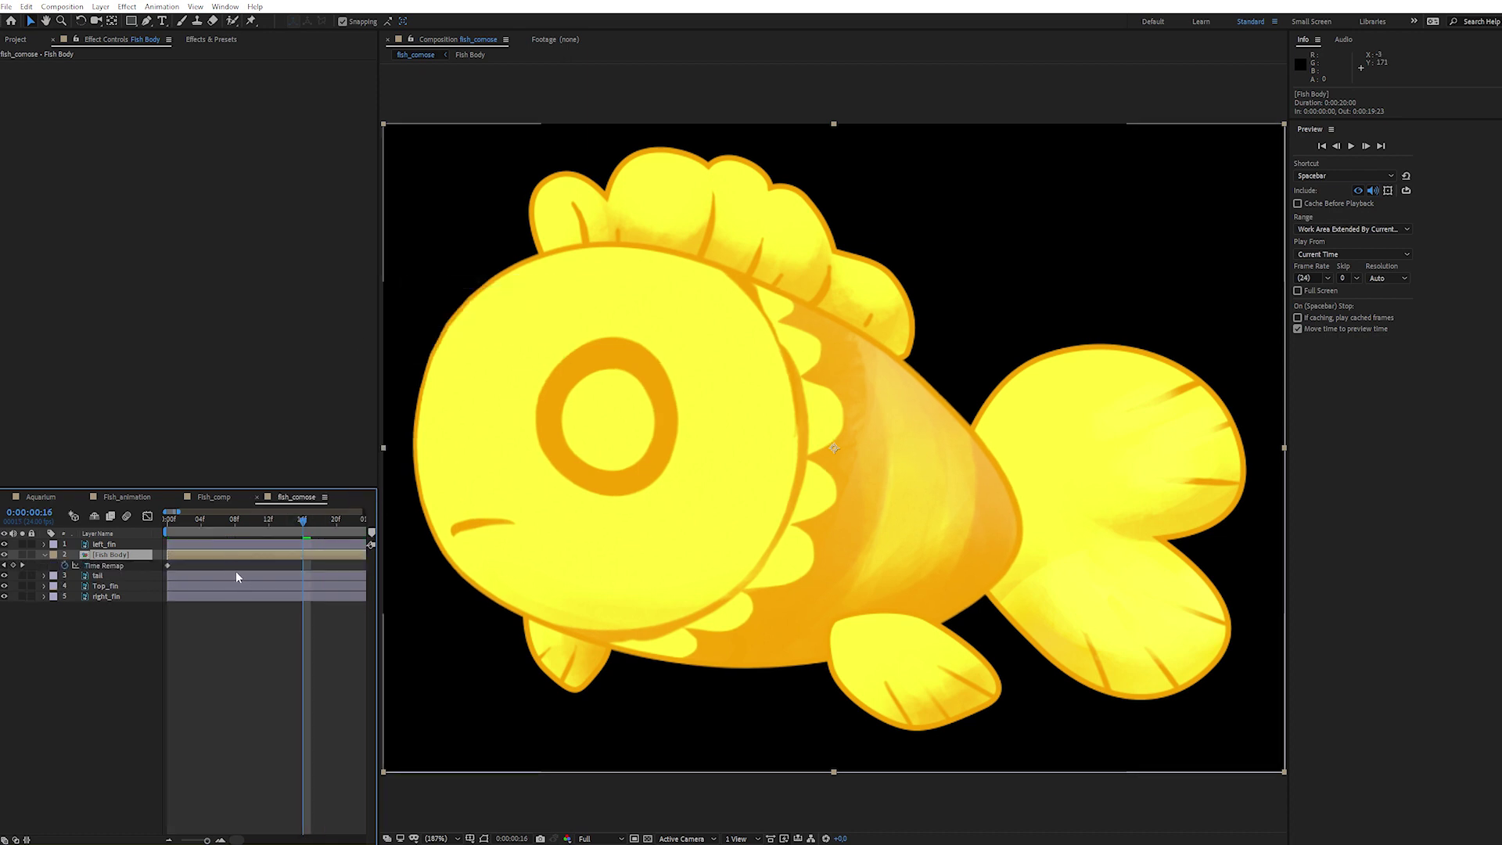
click(12, 564)
drag(177, 514, 366, 516)
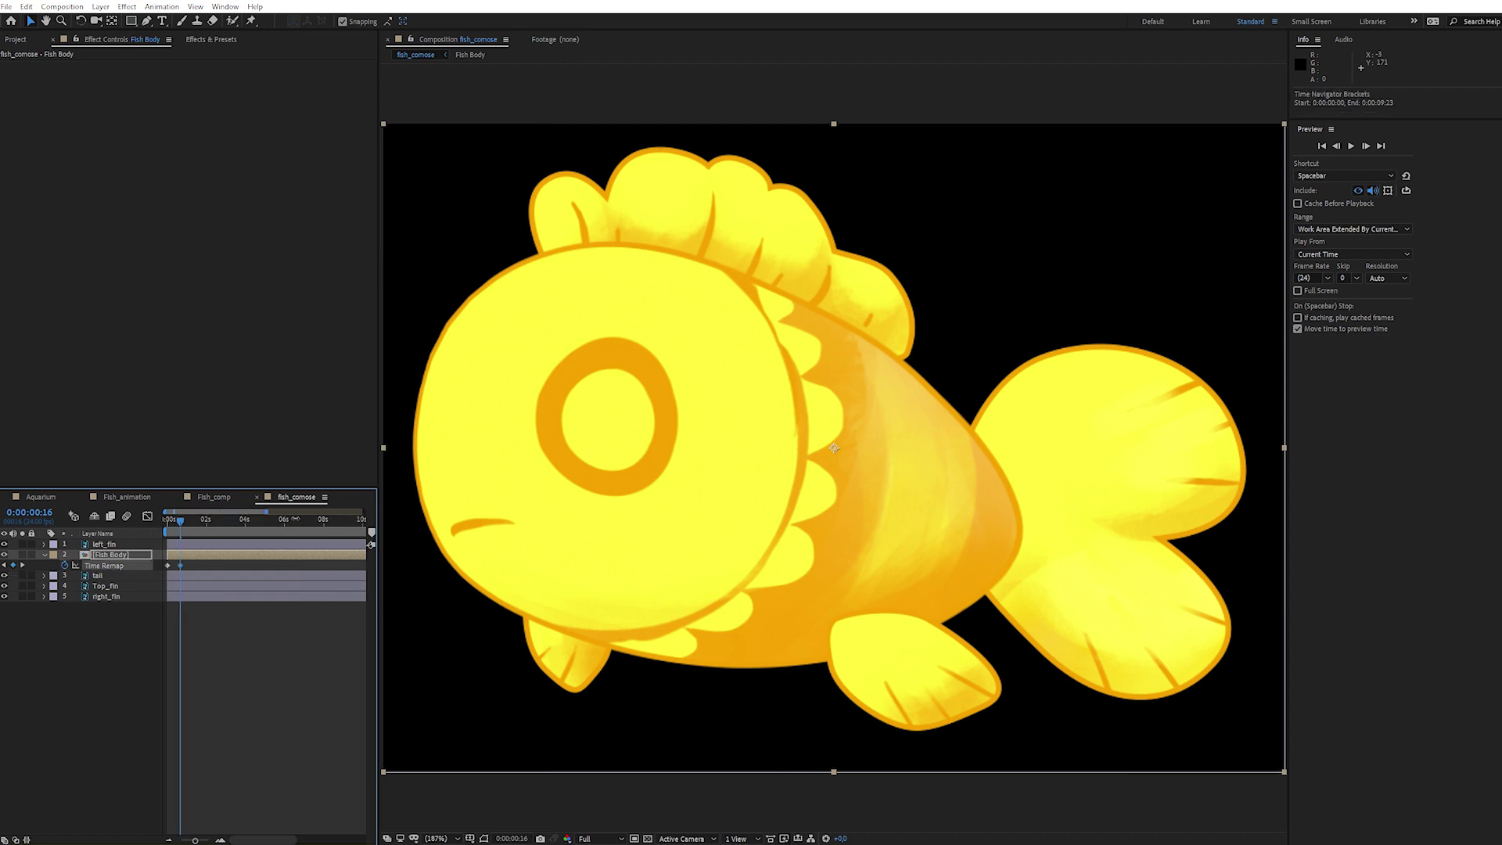
drag(364, 513, 195, 512)
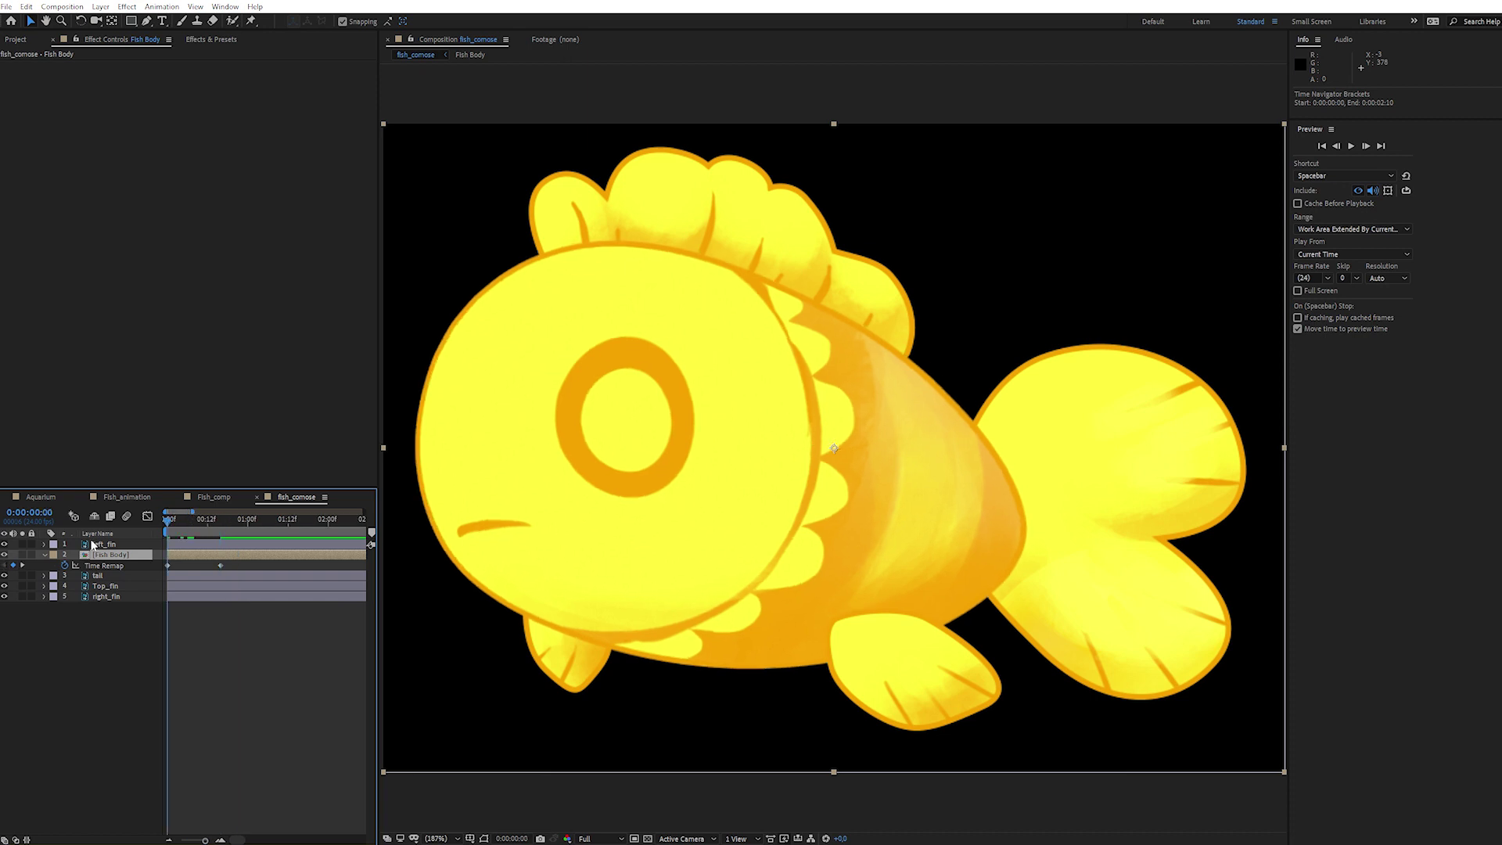
Step: Add a loopOut() expression to Fish Body's Time Remap and preview the loop
alt+click(65, 564)
text(loopOut()
click(108, 673)
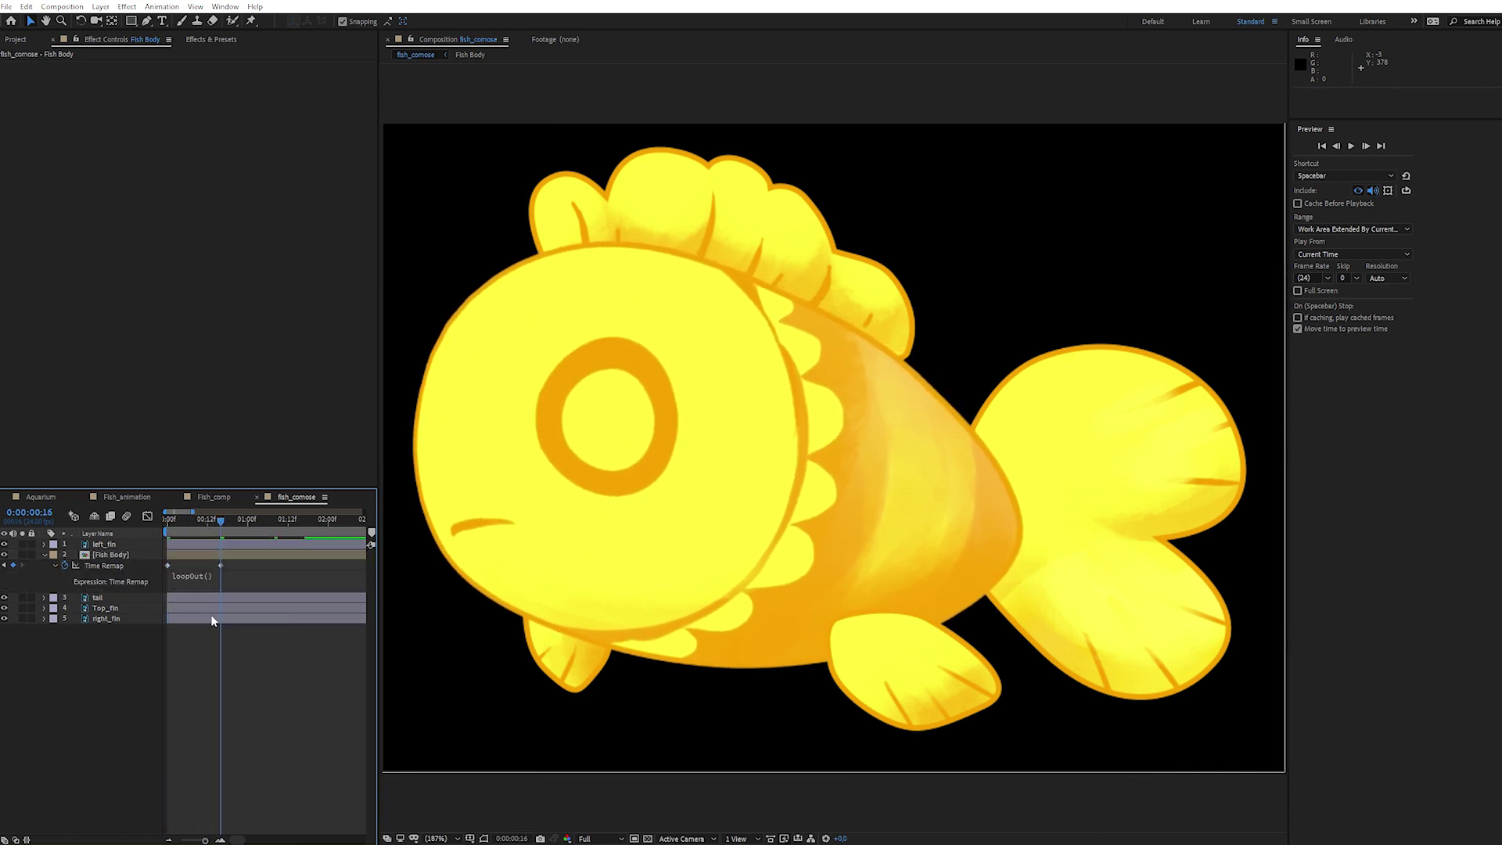
key(space)
key(space)
click(44, 555)
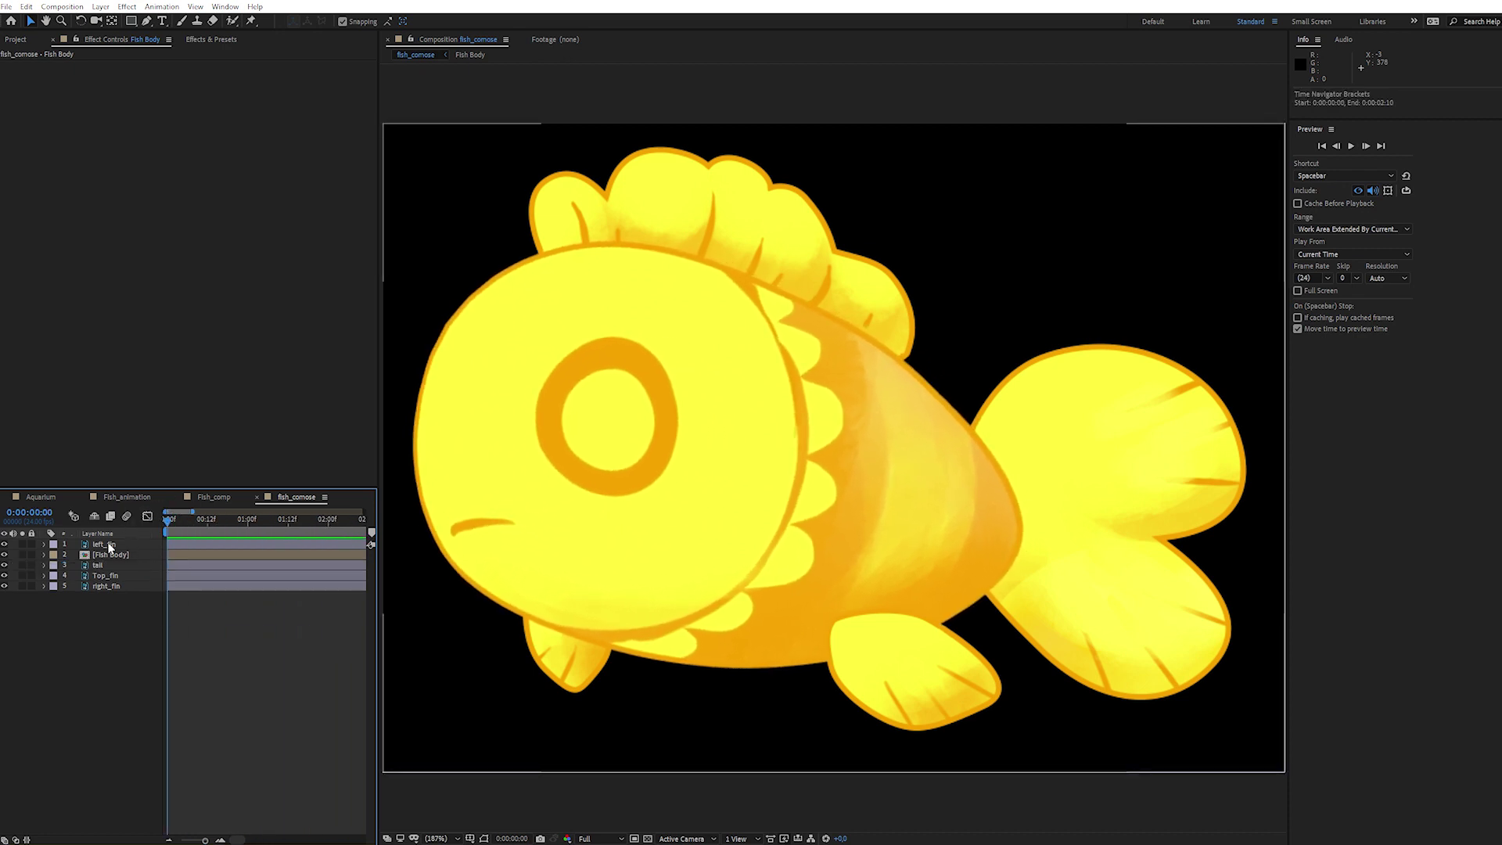
Step: Solo left_fin and move its anchor point to the fin's pivot tip
click(110, 546)
click(22, 544)
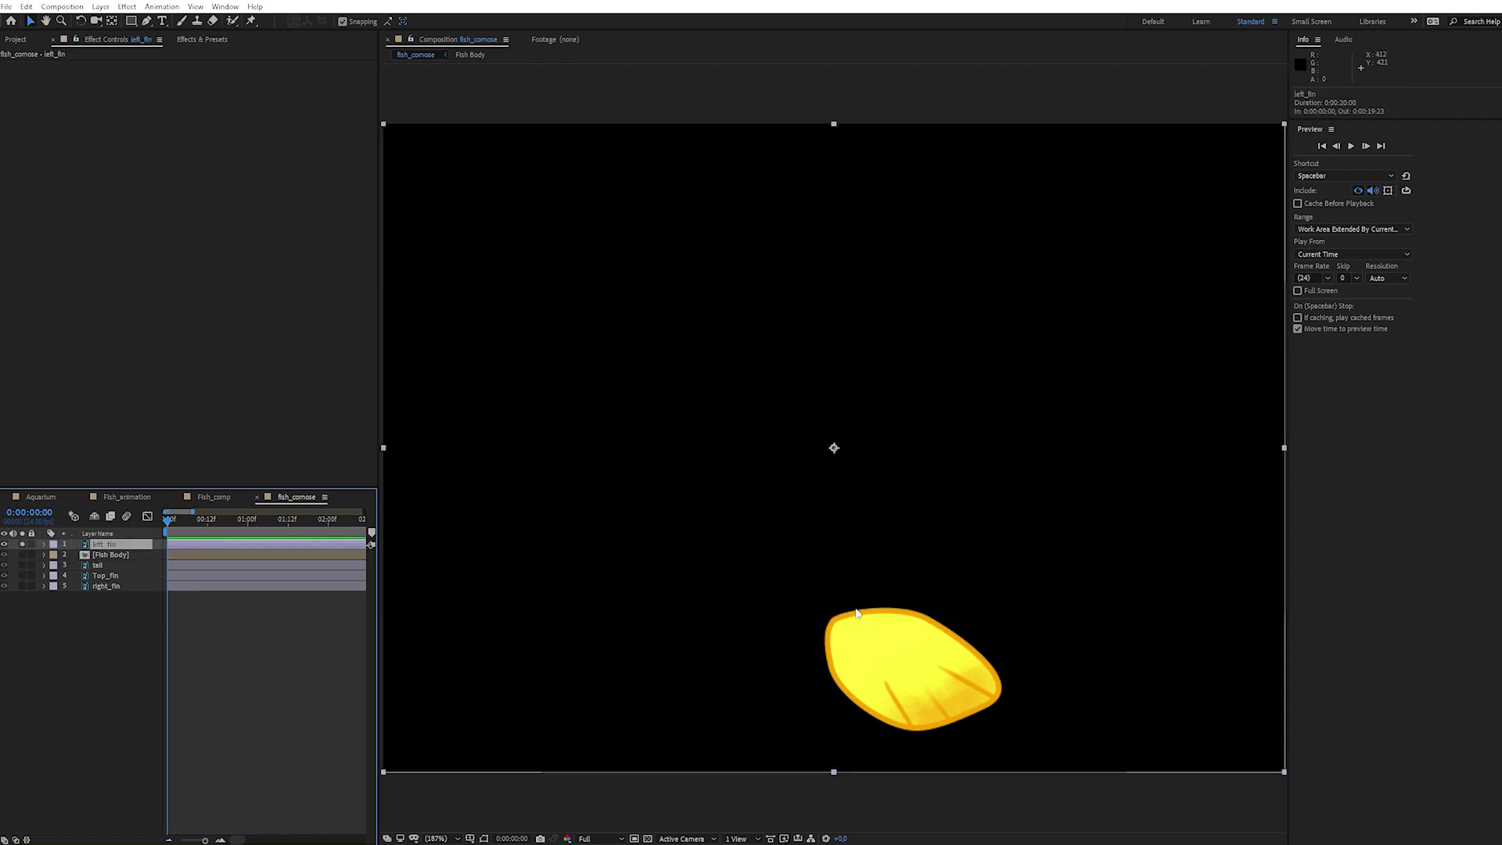
scroll(856, 613, up, 2)
scroll(743, 539, up, 2)
scroll(628, 471, up, 2)
scroll(628, 471, down, 2)
scroll(650, 494, up, 2)
click(113, 21)
drag(559, 88, 579, 484)
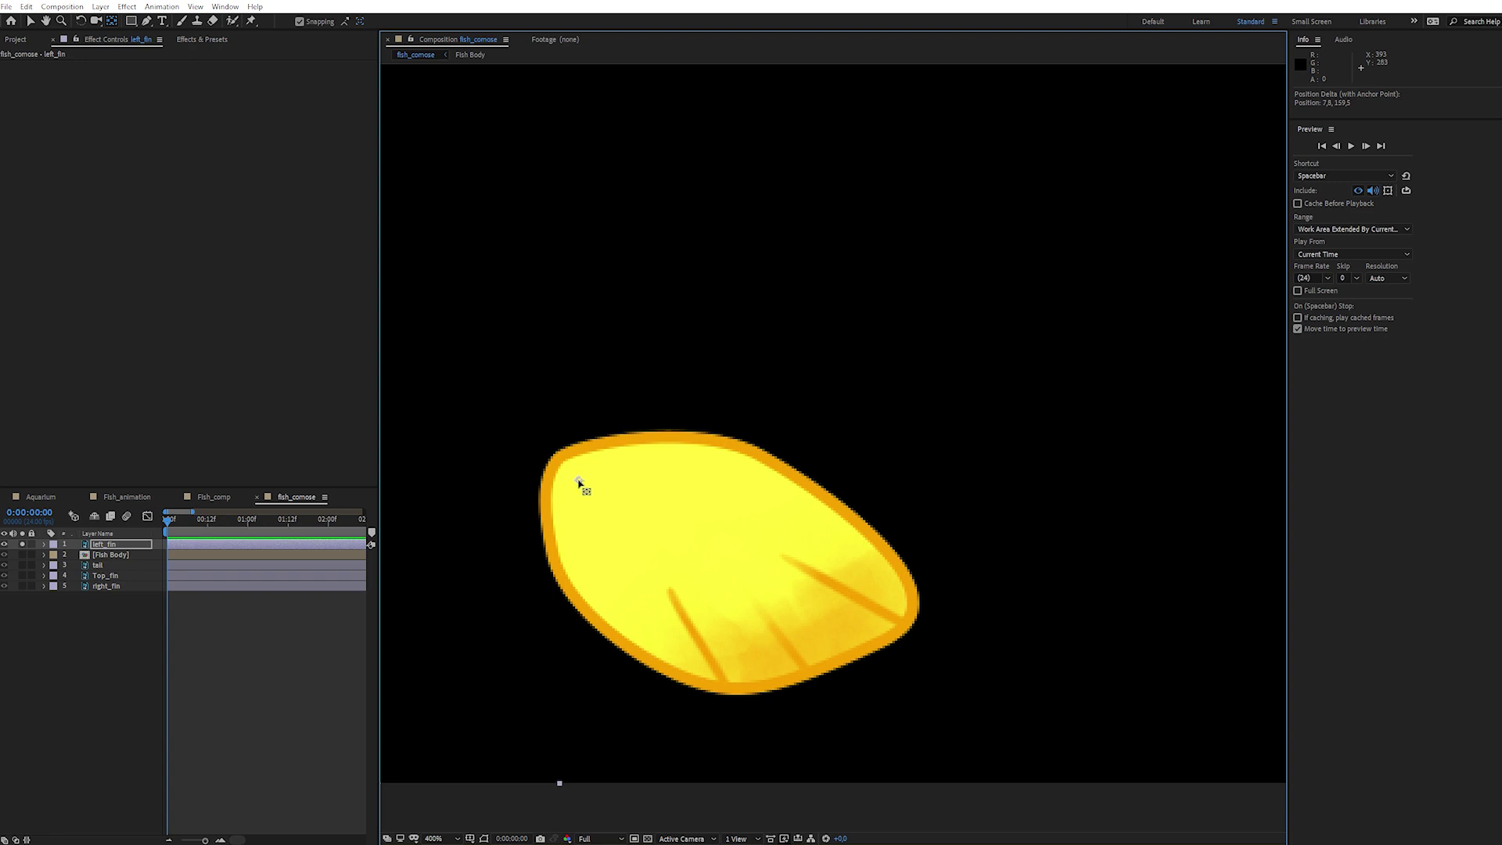
key(v)
Step: Keyframe left_fin Position and Rotation at frame 0, nudging it right at frame 9
scroll(579, 483, down, 1)
key(p)
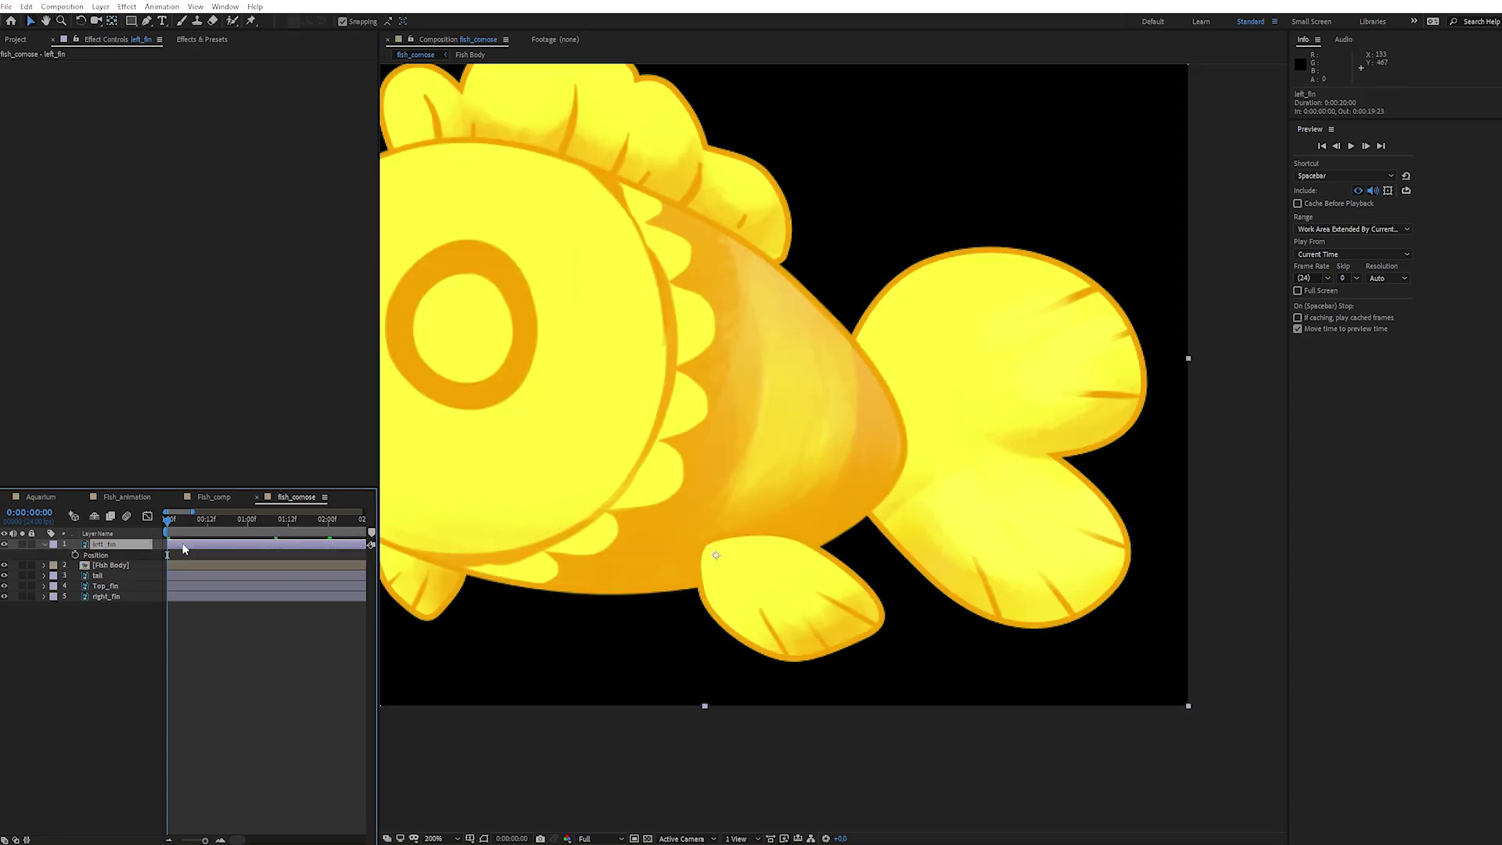
key(shift+r)
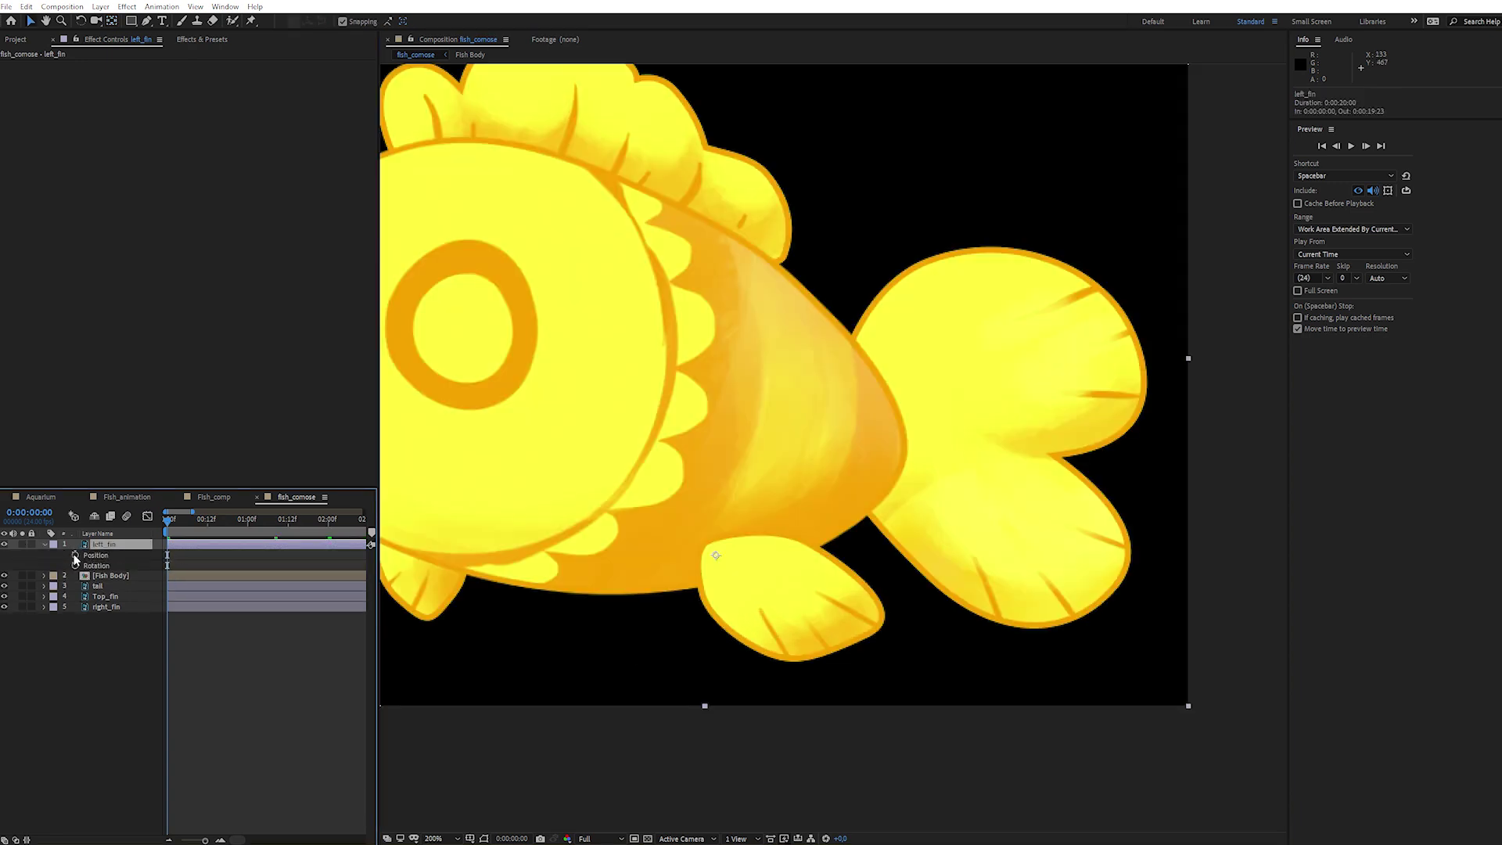
click(75, 554)
click(75, 565)
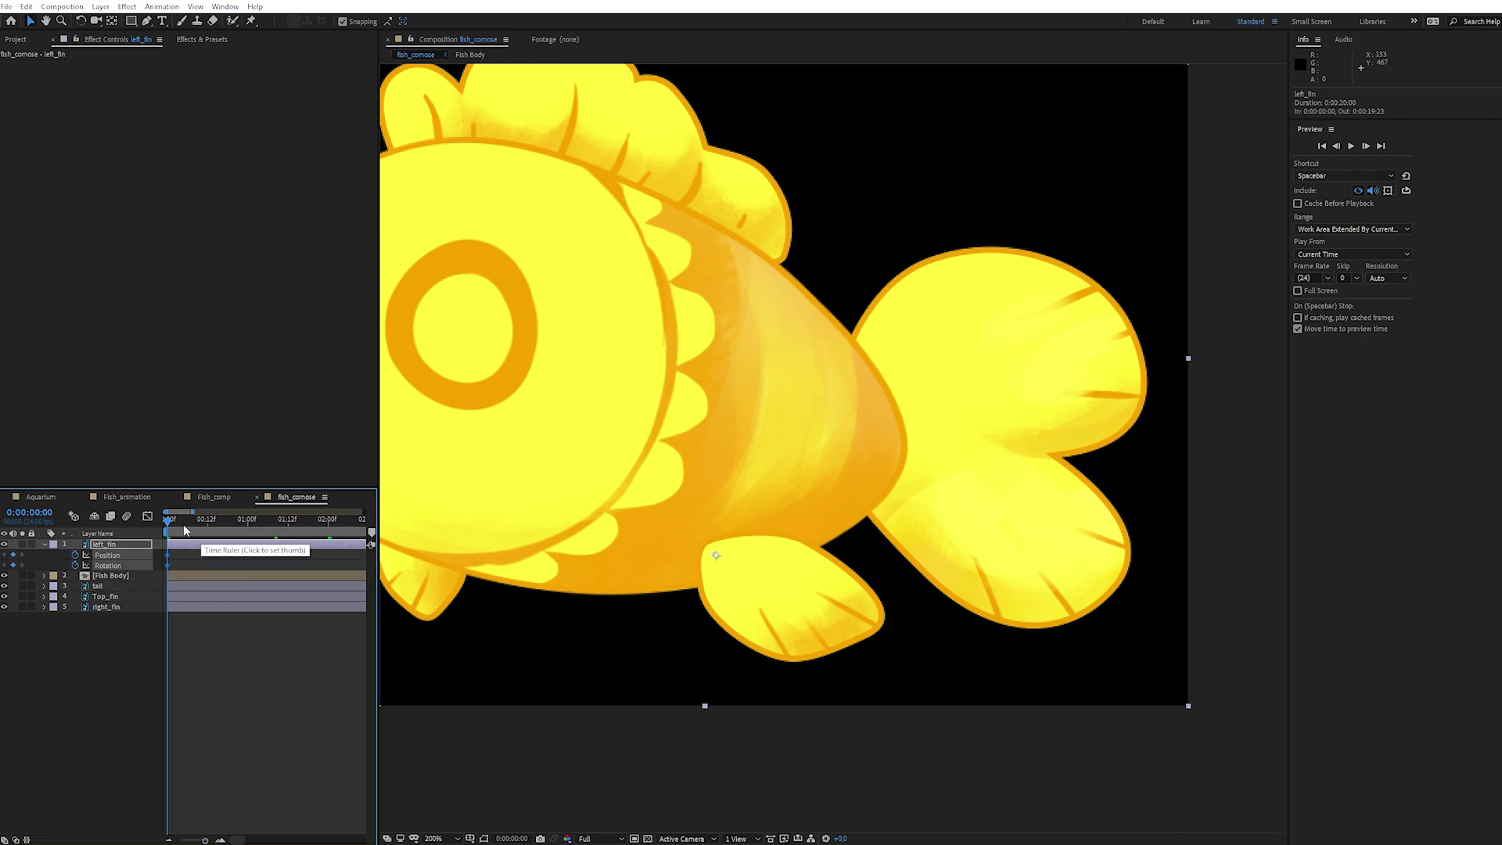
scroll(186, 531, up, 3)
click(257, 531)
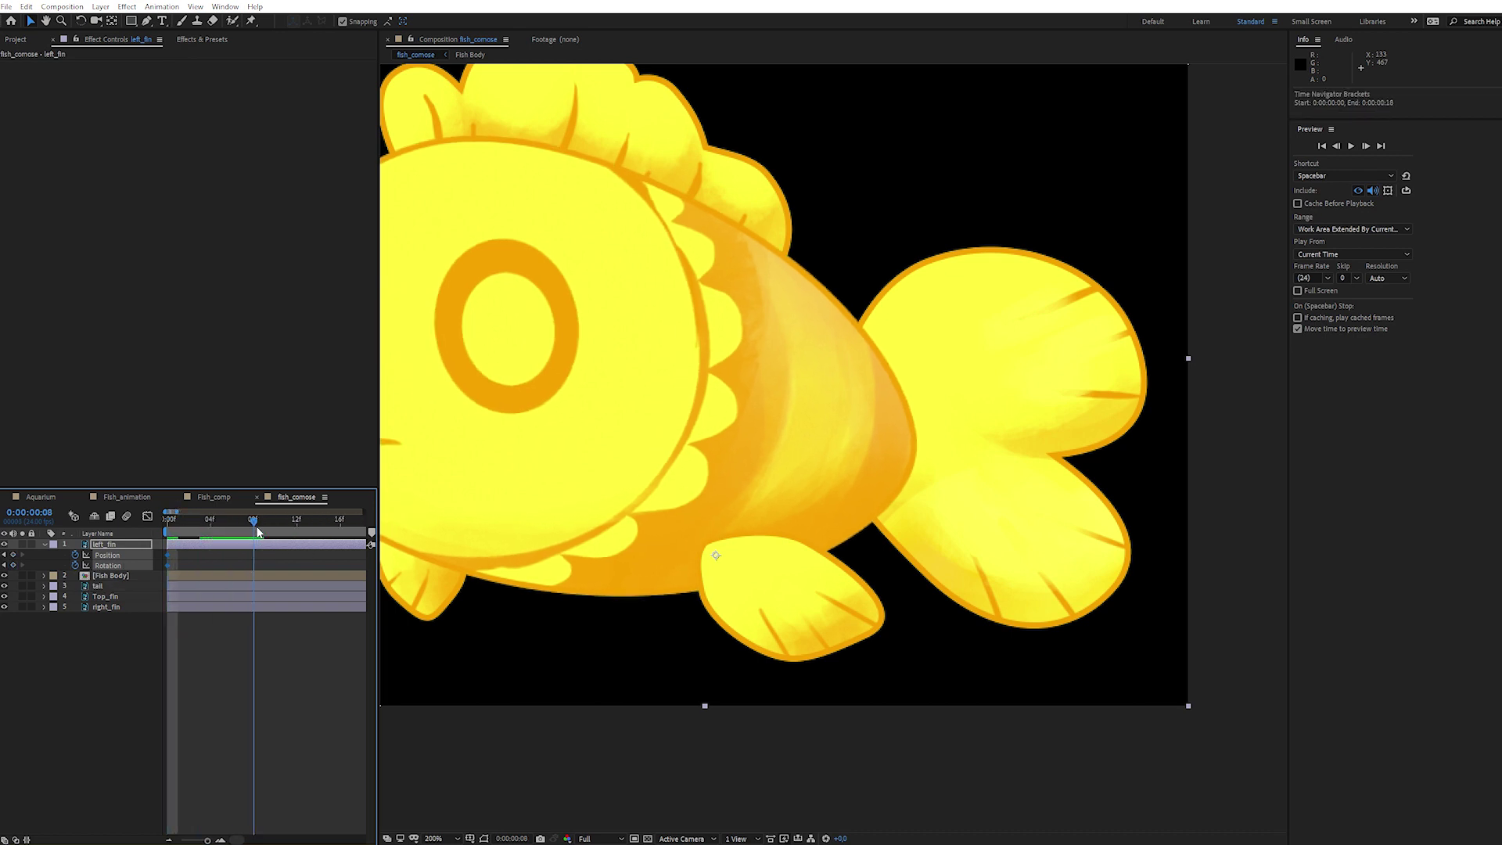
key(Page_Down)
drag(727, 571, 747, 573)
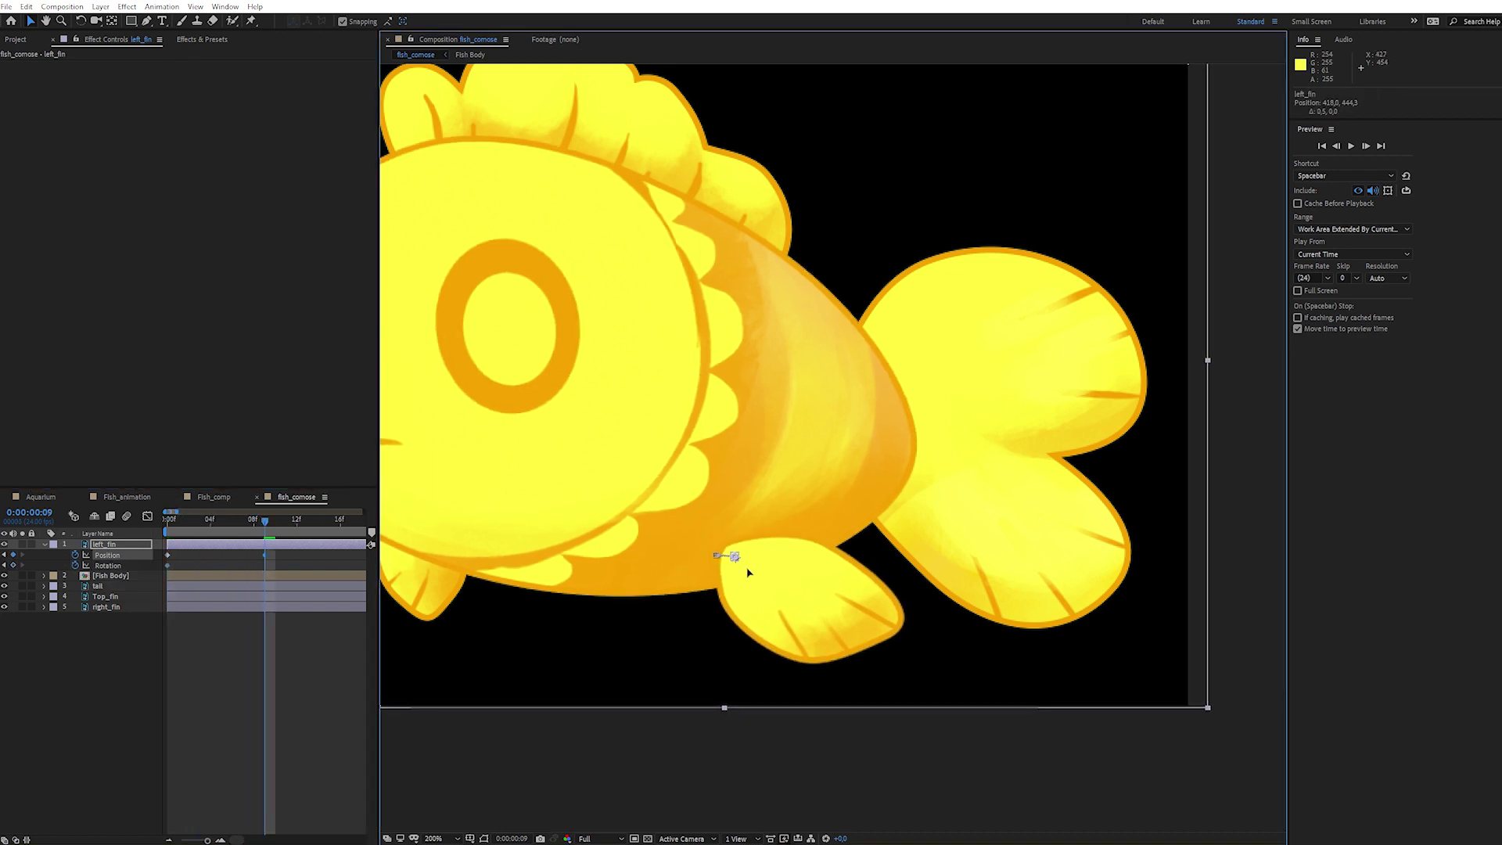
Step: Set left_fin rotation to -10° at frame 9 and back to 0° at frame 16
click(136, 542)
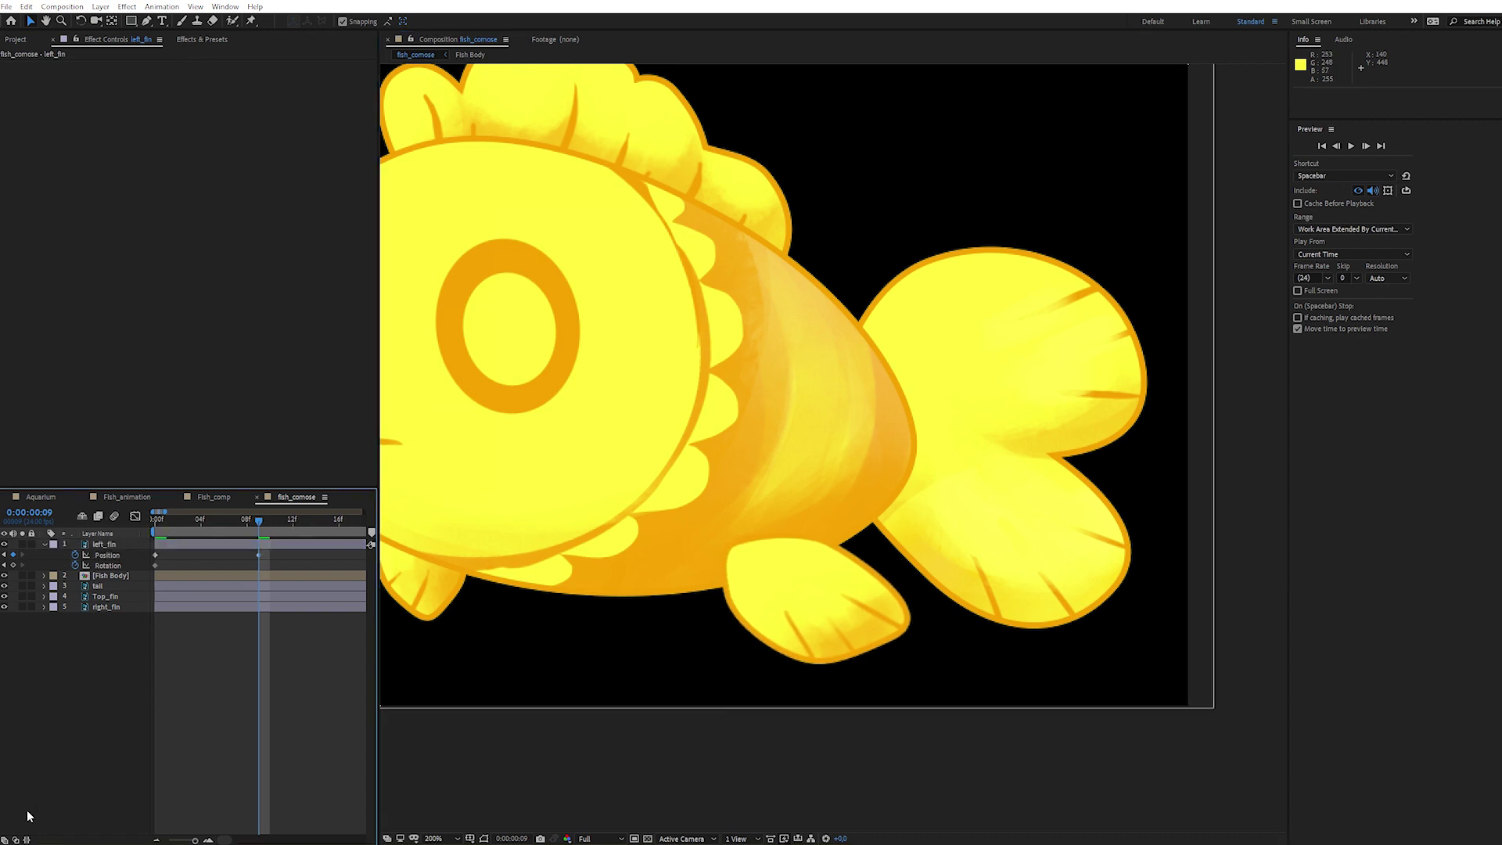
click(4, 839)
click(157, 565)
text(-10)
key(Return)
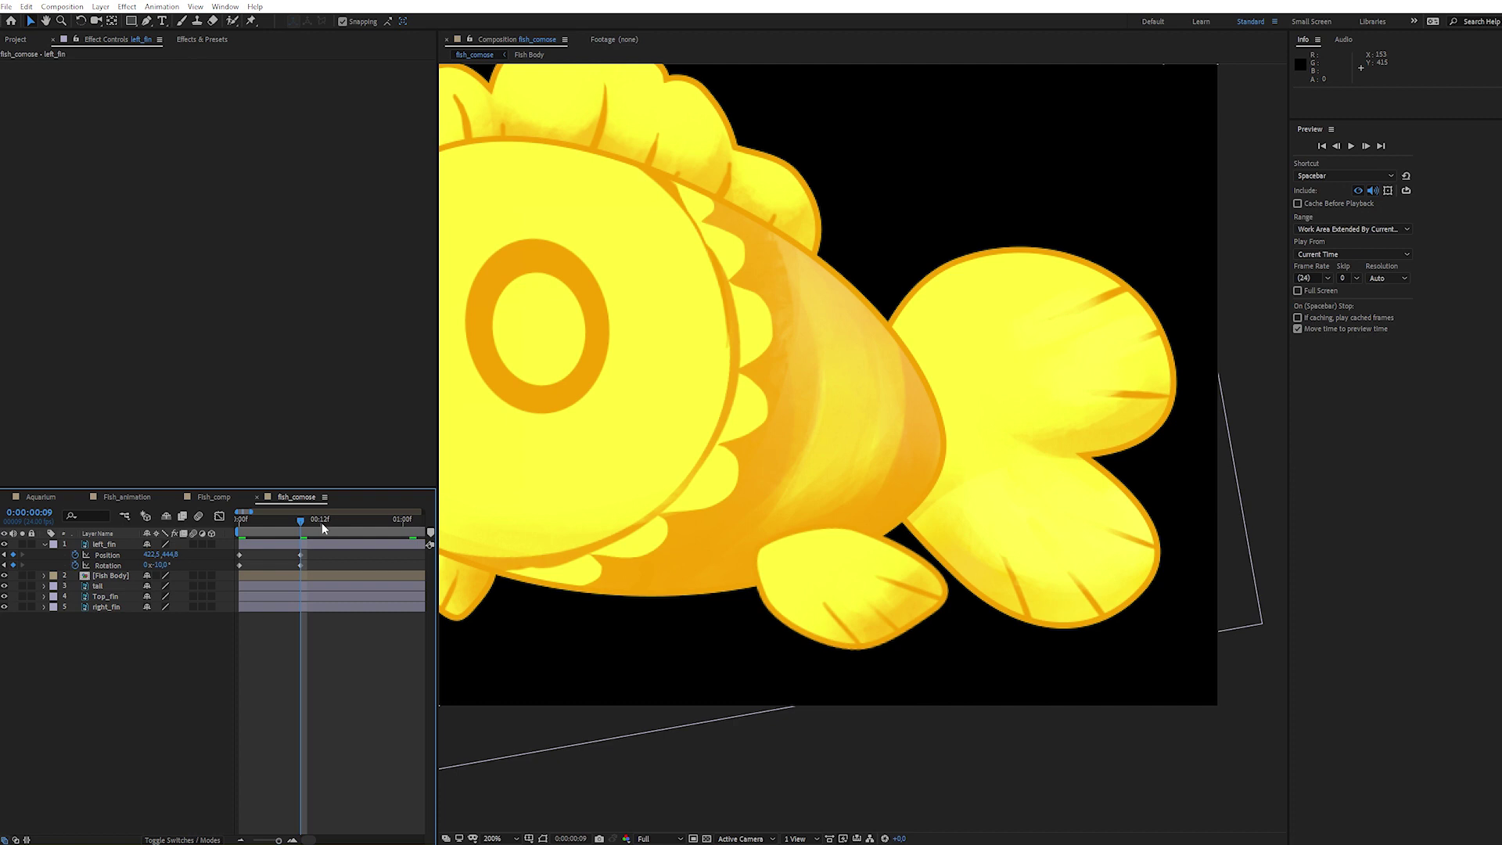
drag(320, 531, 348, 522)
click(161, 565)
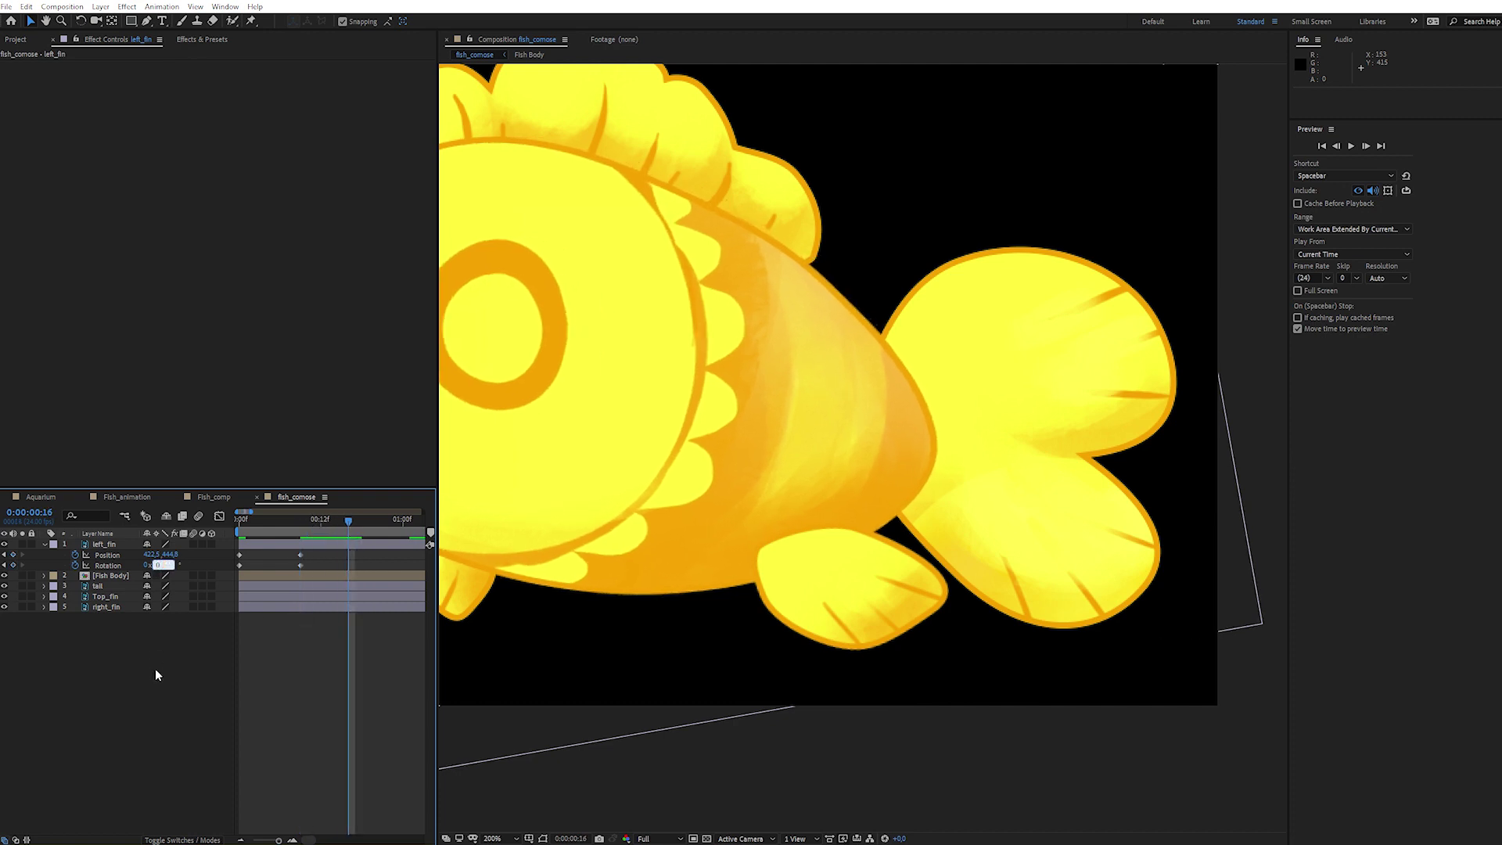
key(Return)
Step: Copy the starting position to frame 16, add loopOut() to Position, and copy it expression-only
click(241, 554)
key(ctrl+c)
key(ctrl+v)
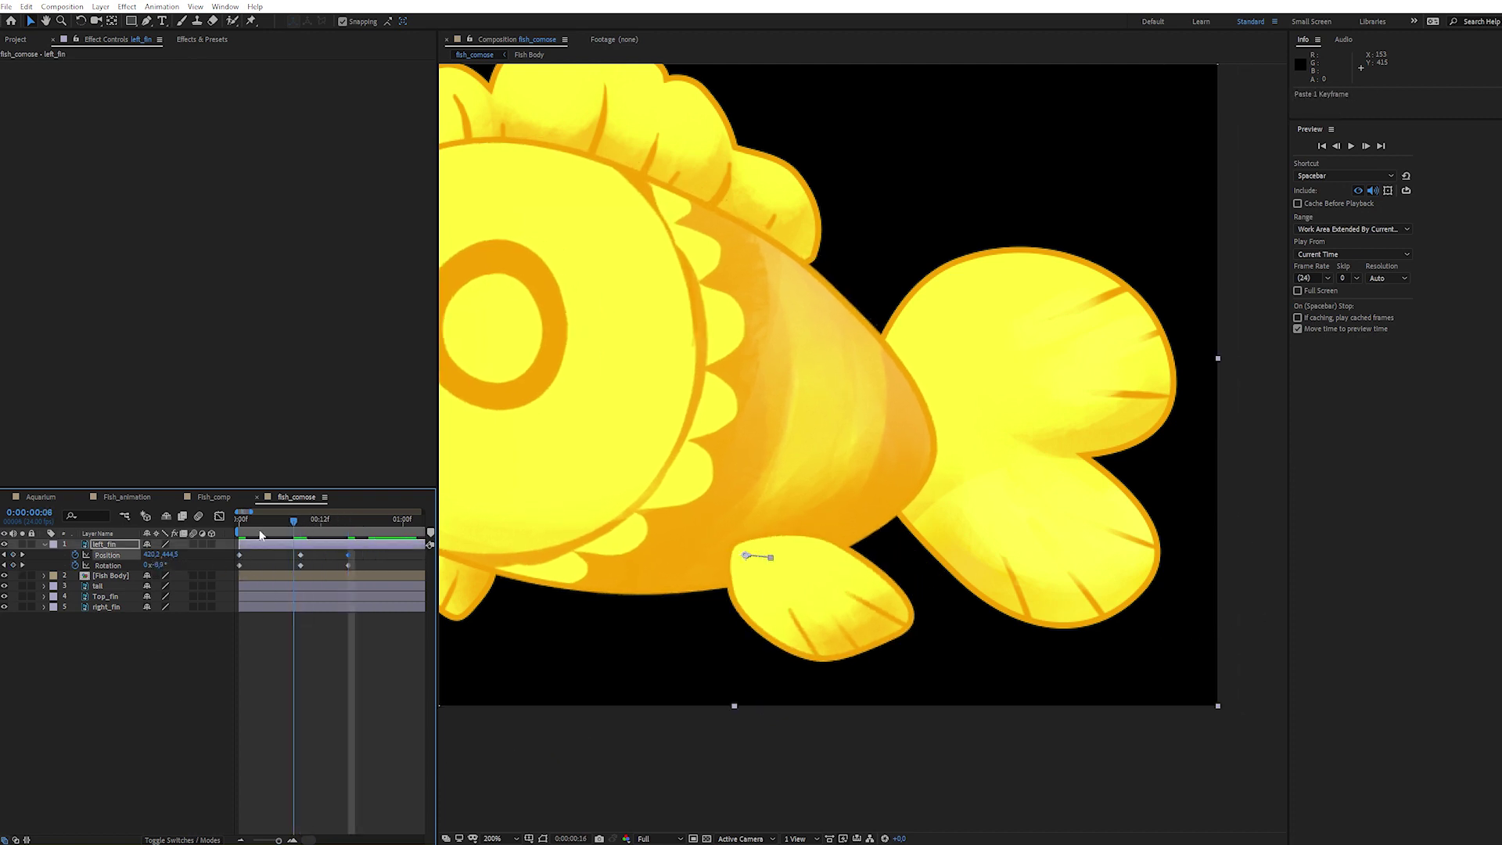
alt+click(75, 554)
text(loopOut)
key(Return)
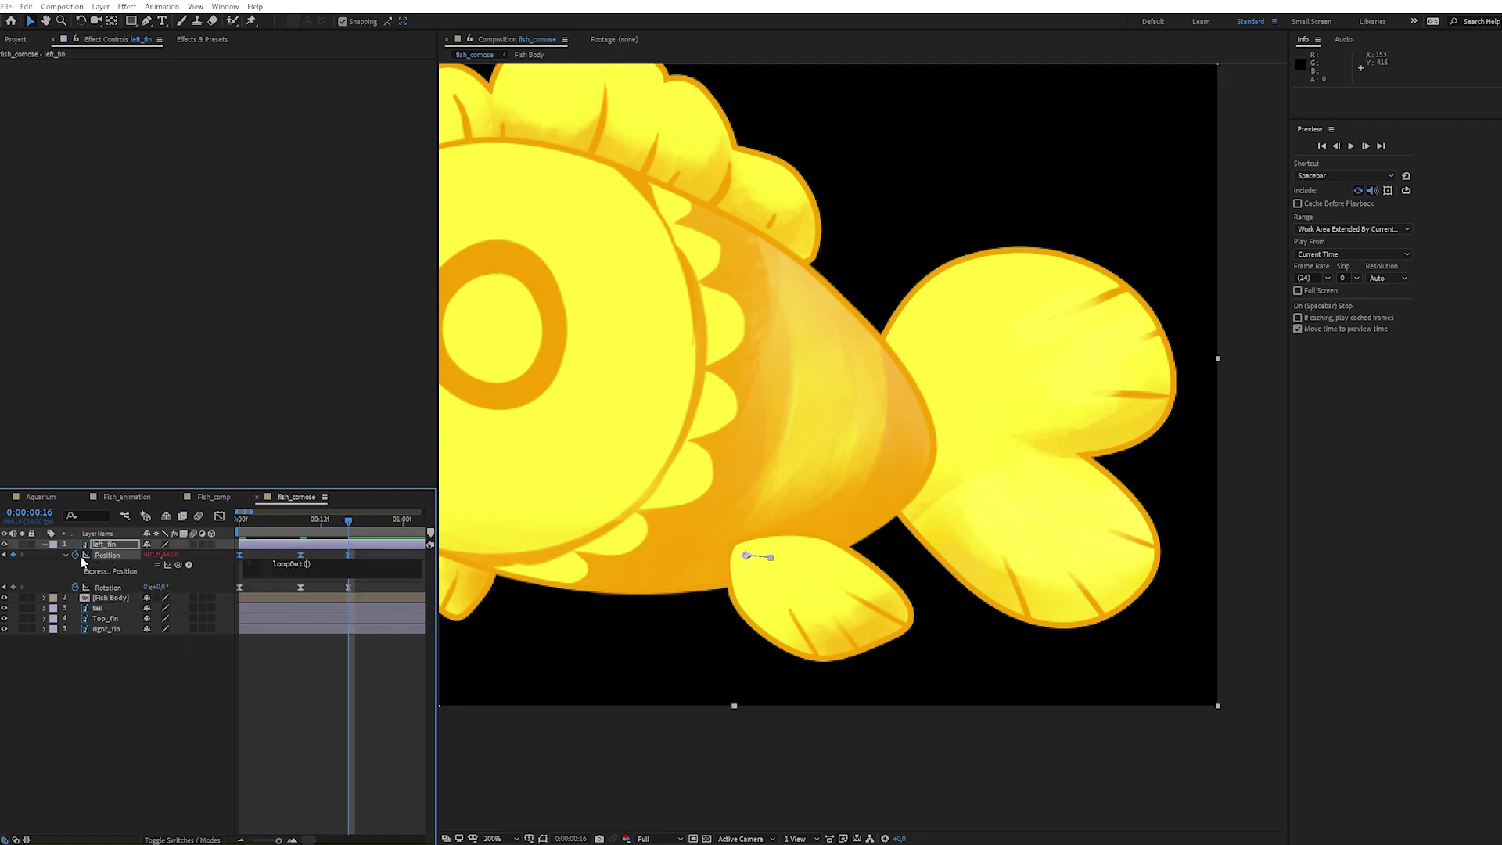
right_click(115, 555)
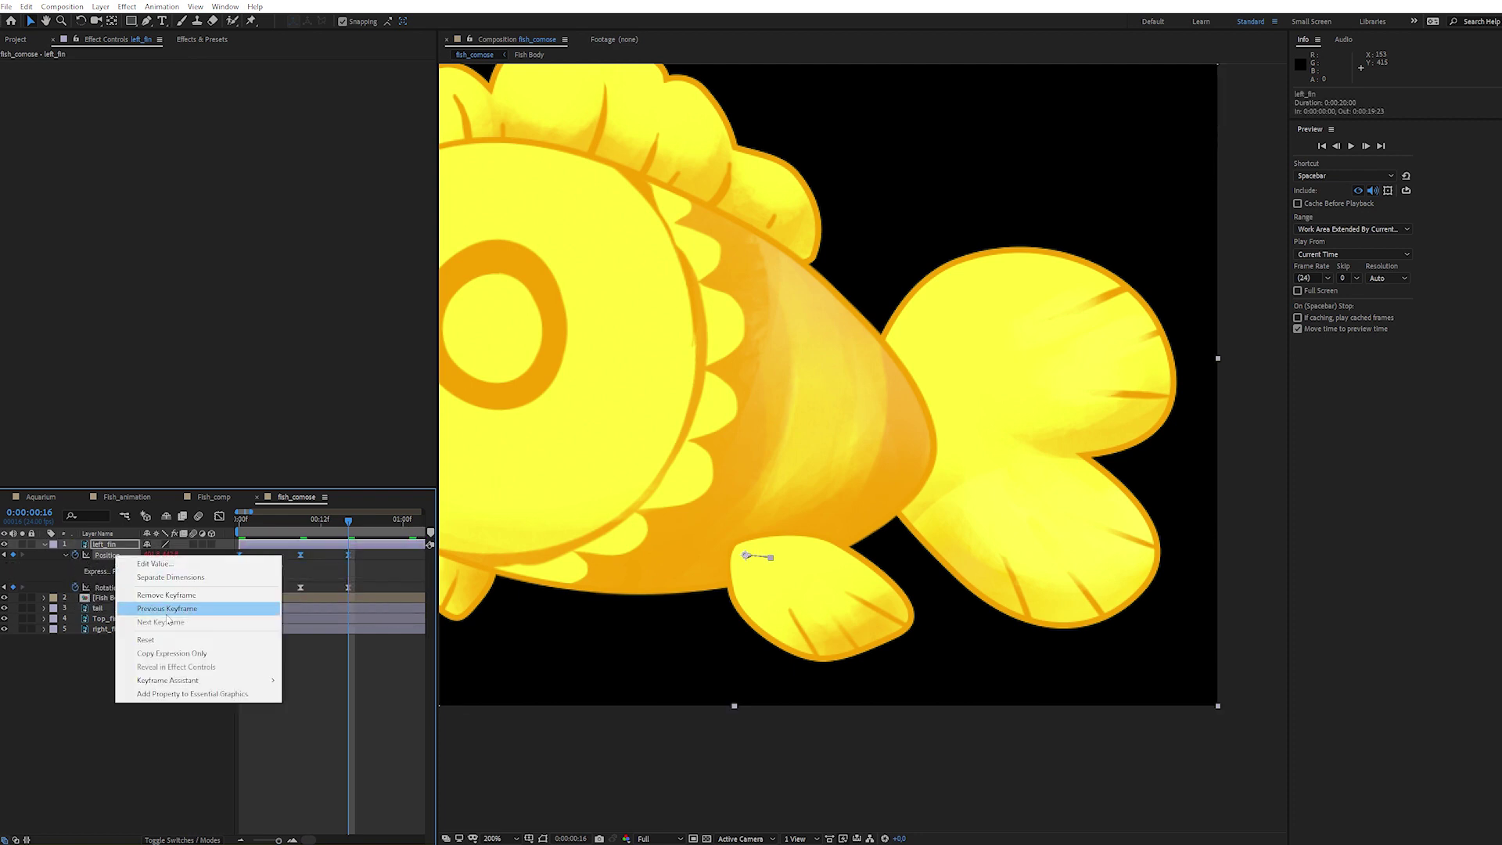
click(166, 654)
Step: Return to frame 0, switch to Pan Behind, and solo the right fin
key(Home)
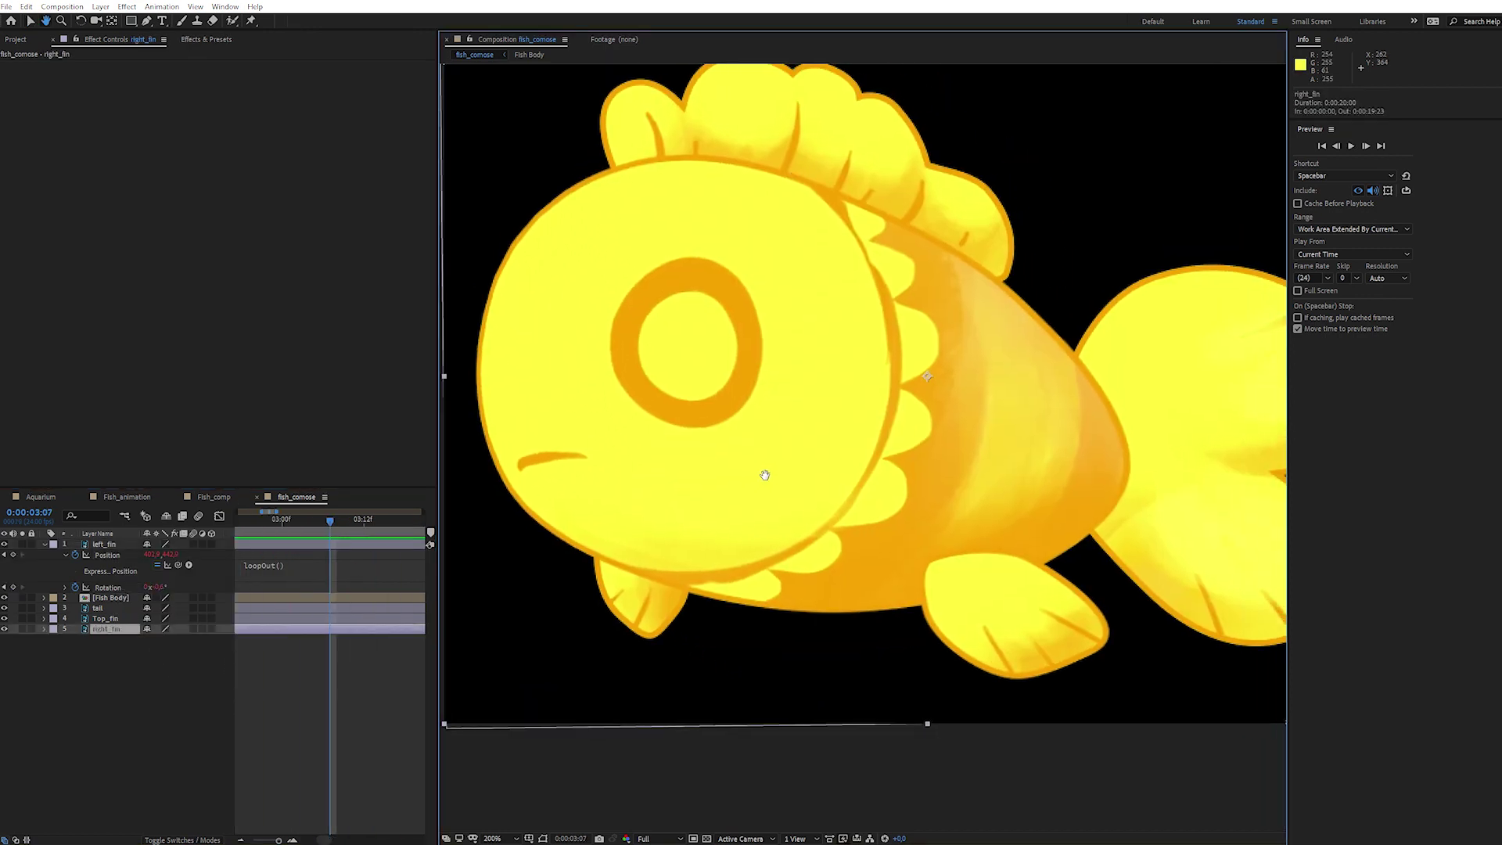
key(y)
click(22, 629)
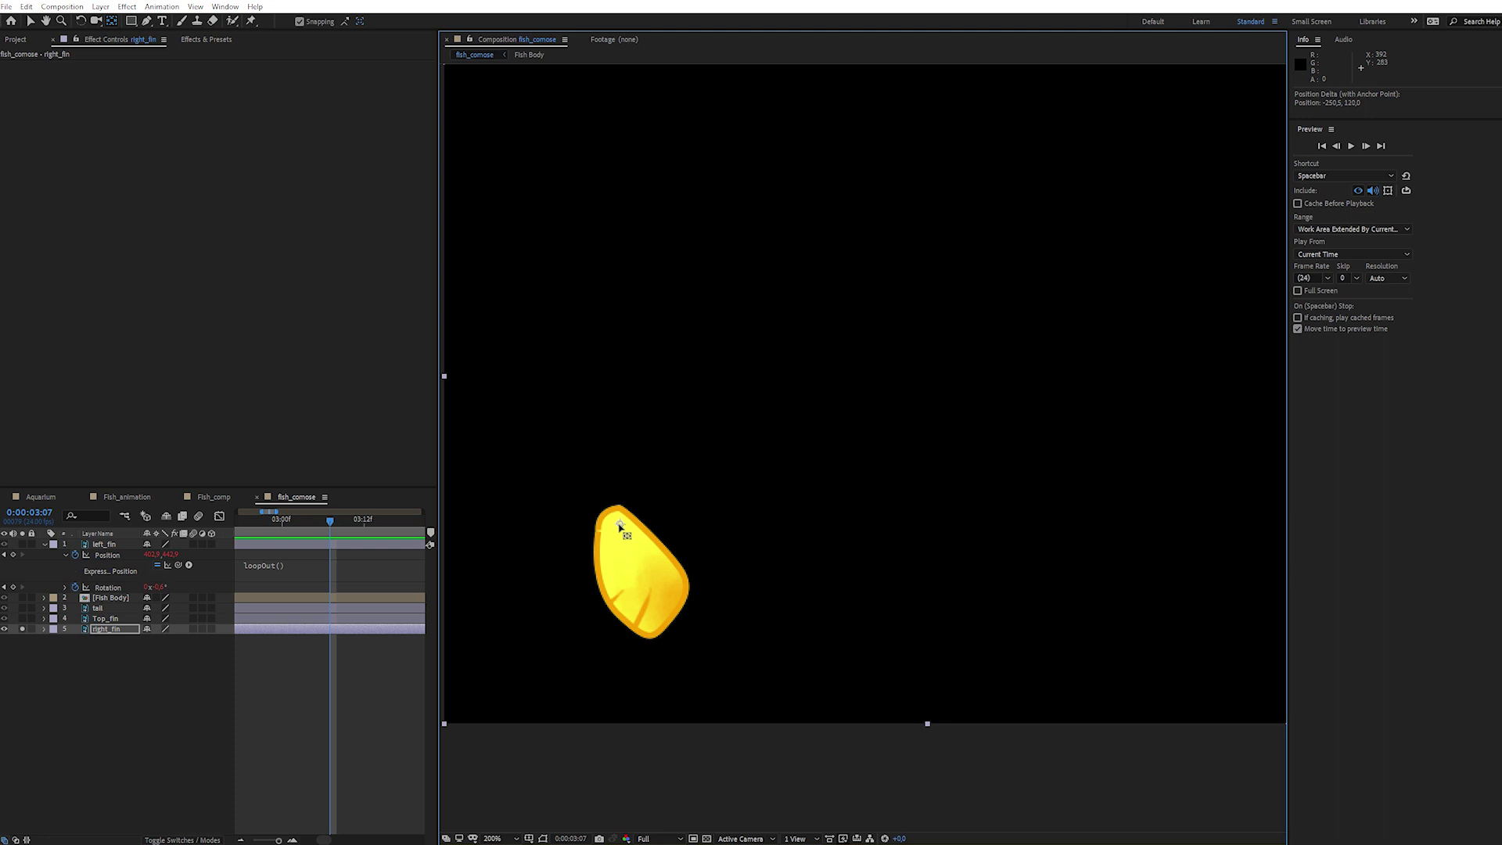
Step: Keyframe right_fin Position and Rotation at frame 0 and shift and tilt it at frame 9
click(21, 629)
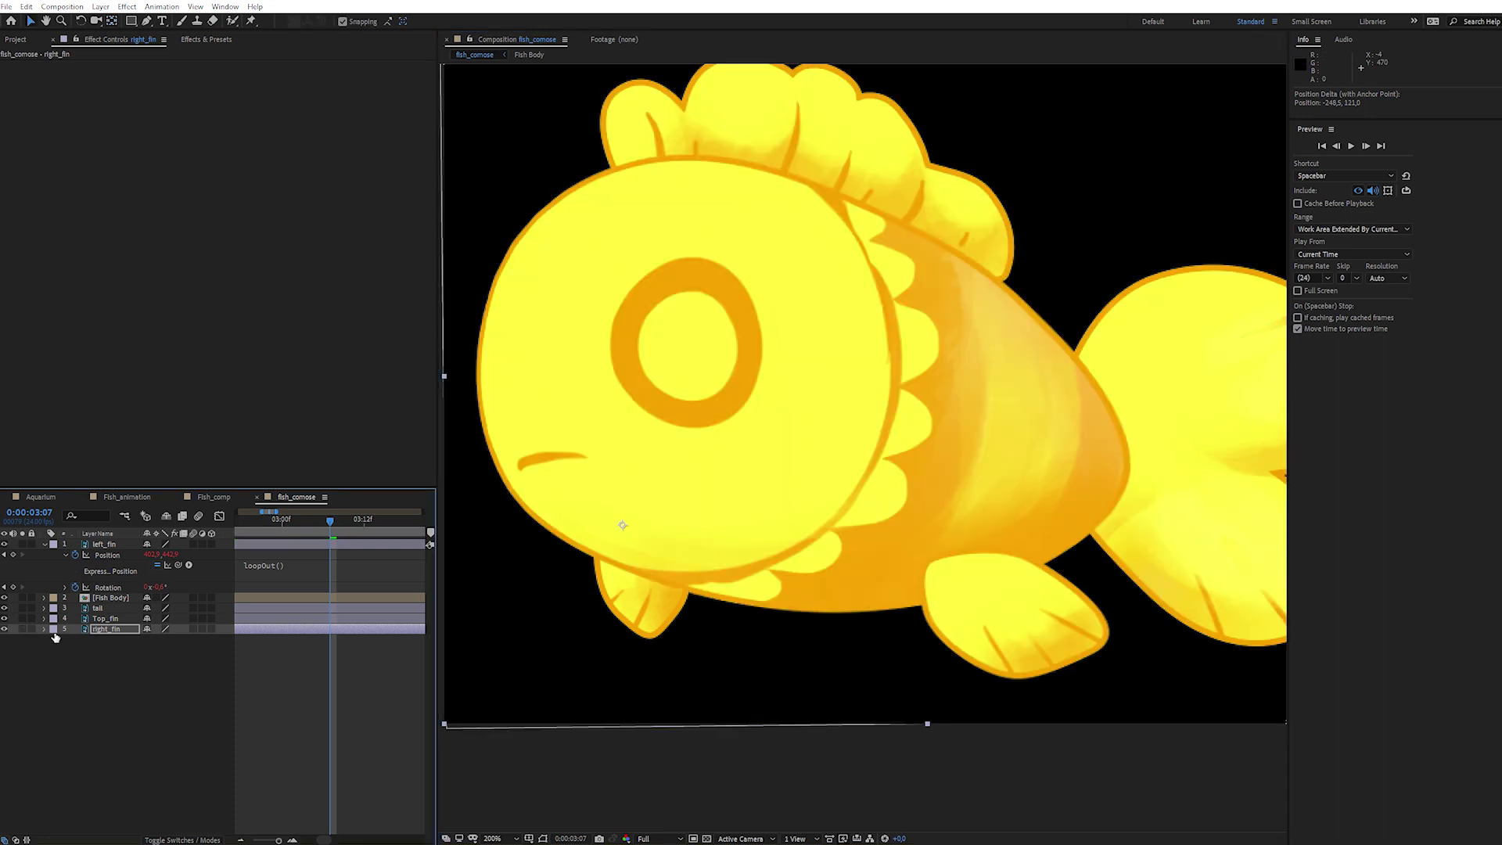
key(v)
key(Home)
key(p)
key(shift+r)
click(75, 639)
click(75, 650)
click(300, 519)
drag(626, 548, 632, 527)
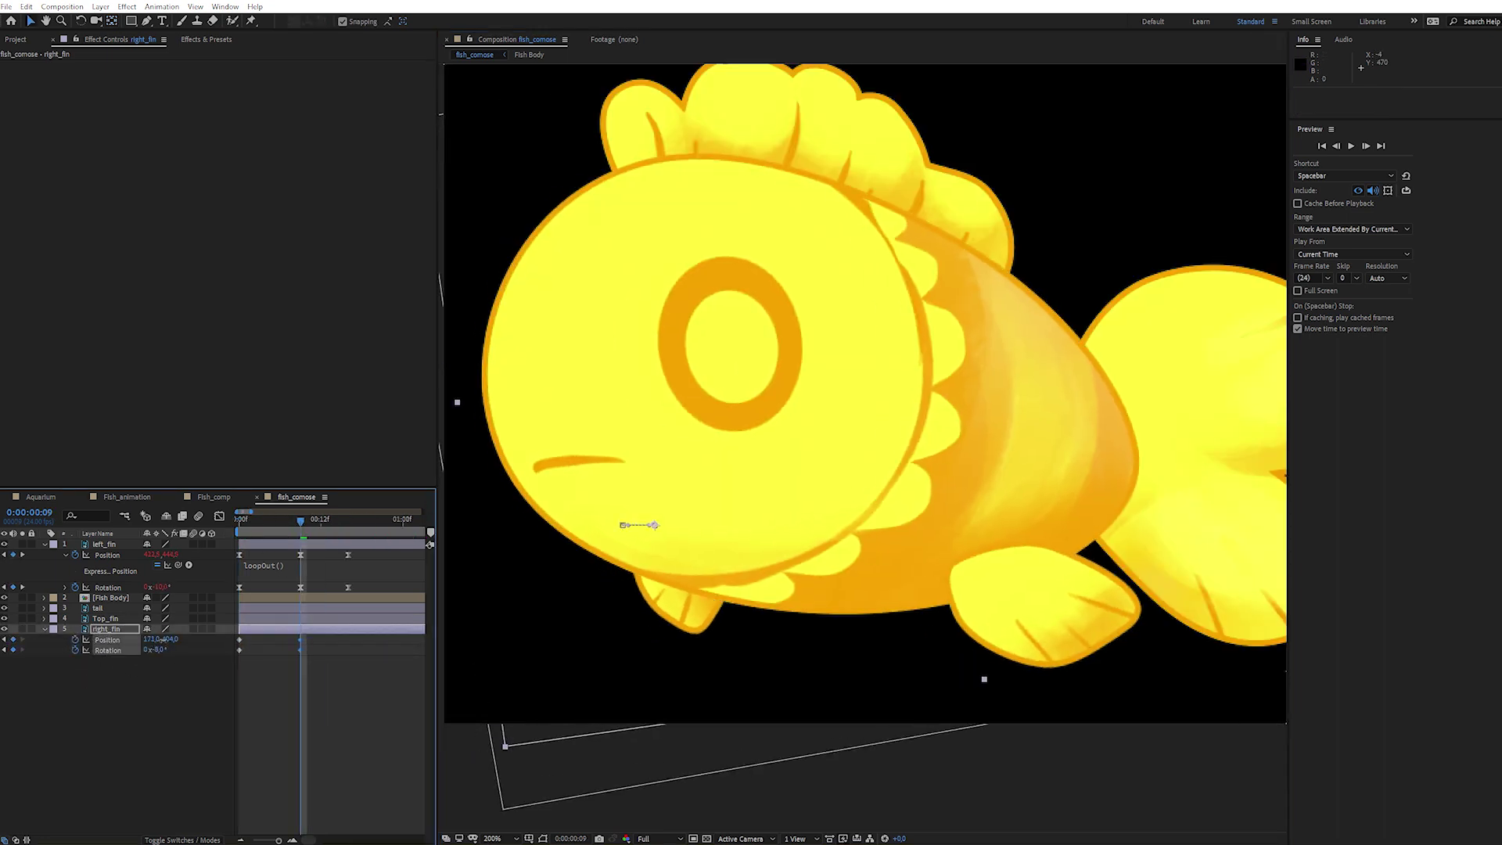
Step: At frame 16, open left_fin Rotation options, then solo Top_fin from frame 0
click(348, 519)
right_click(115, 587)
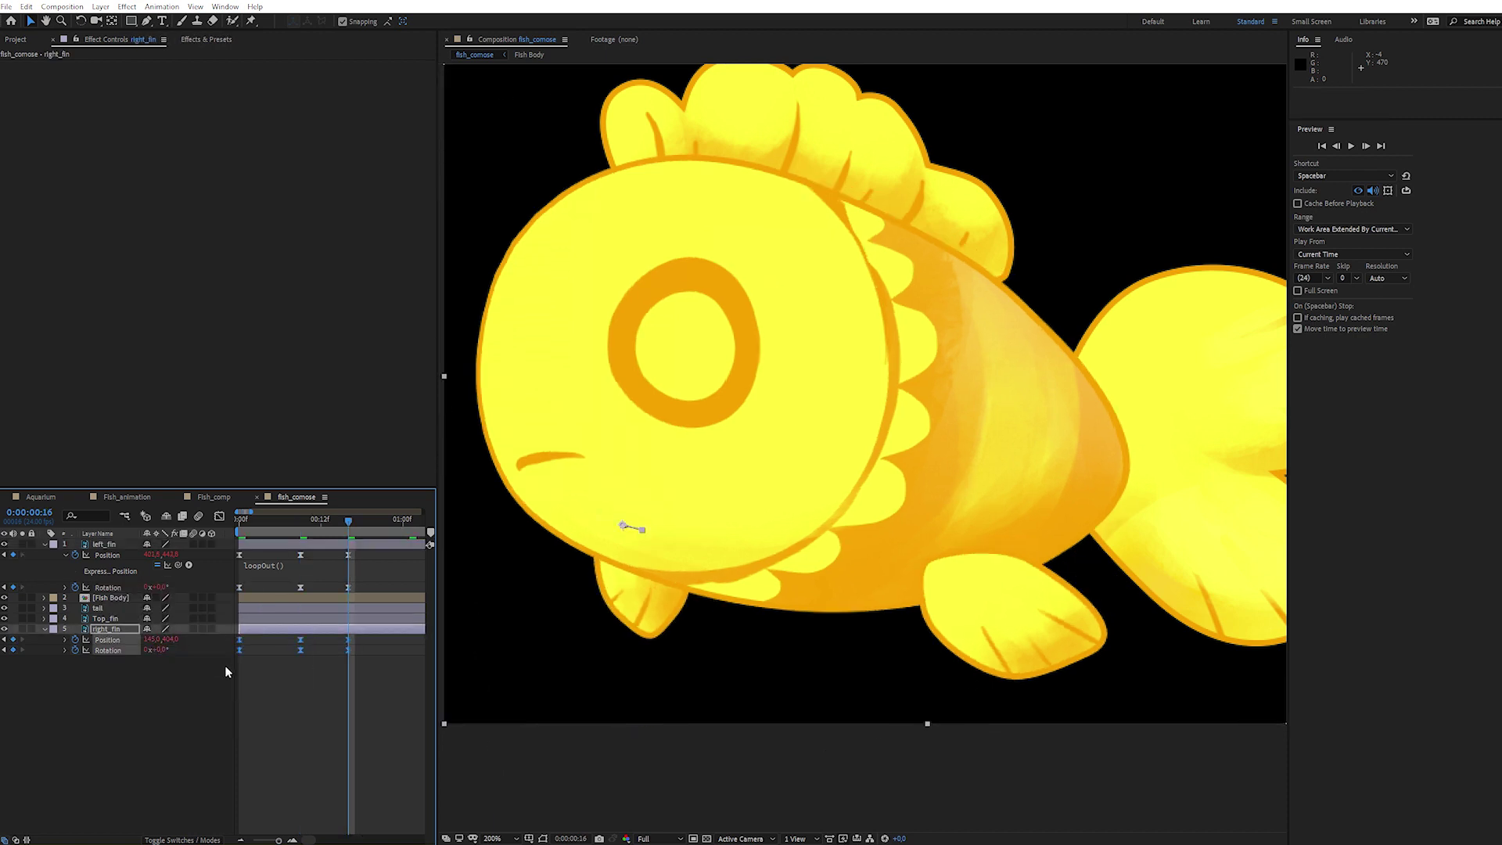
key(Home)
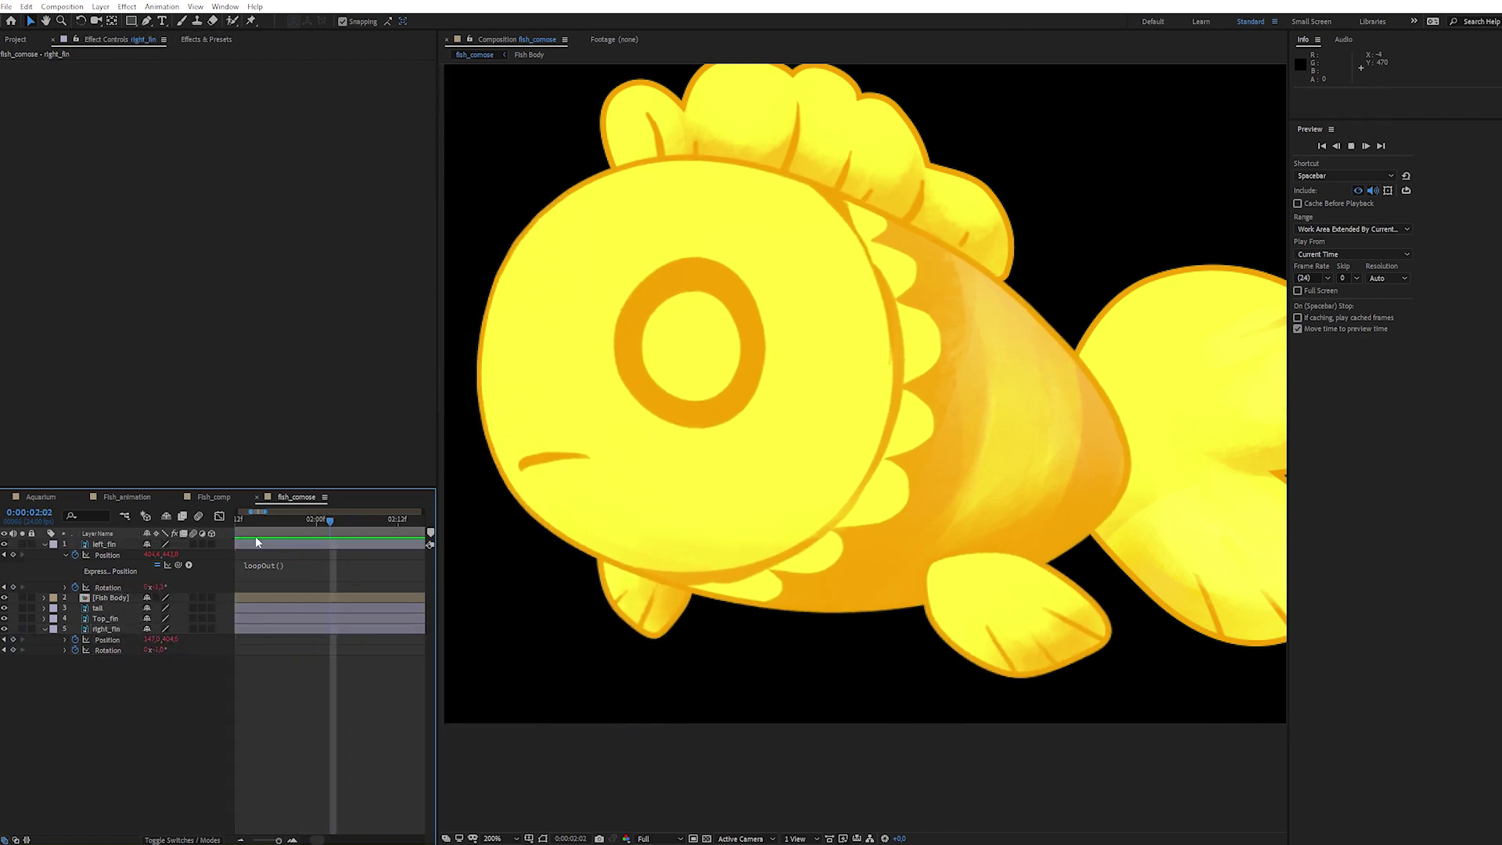
click(100, 620)
click(23, 619)
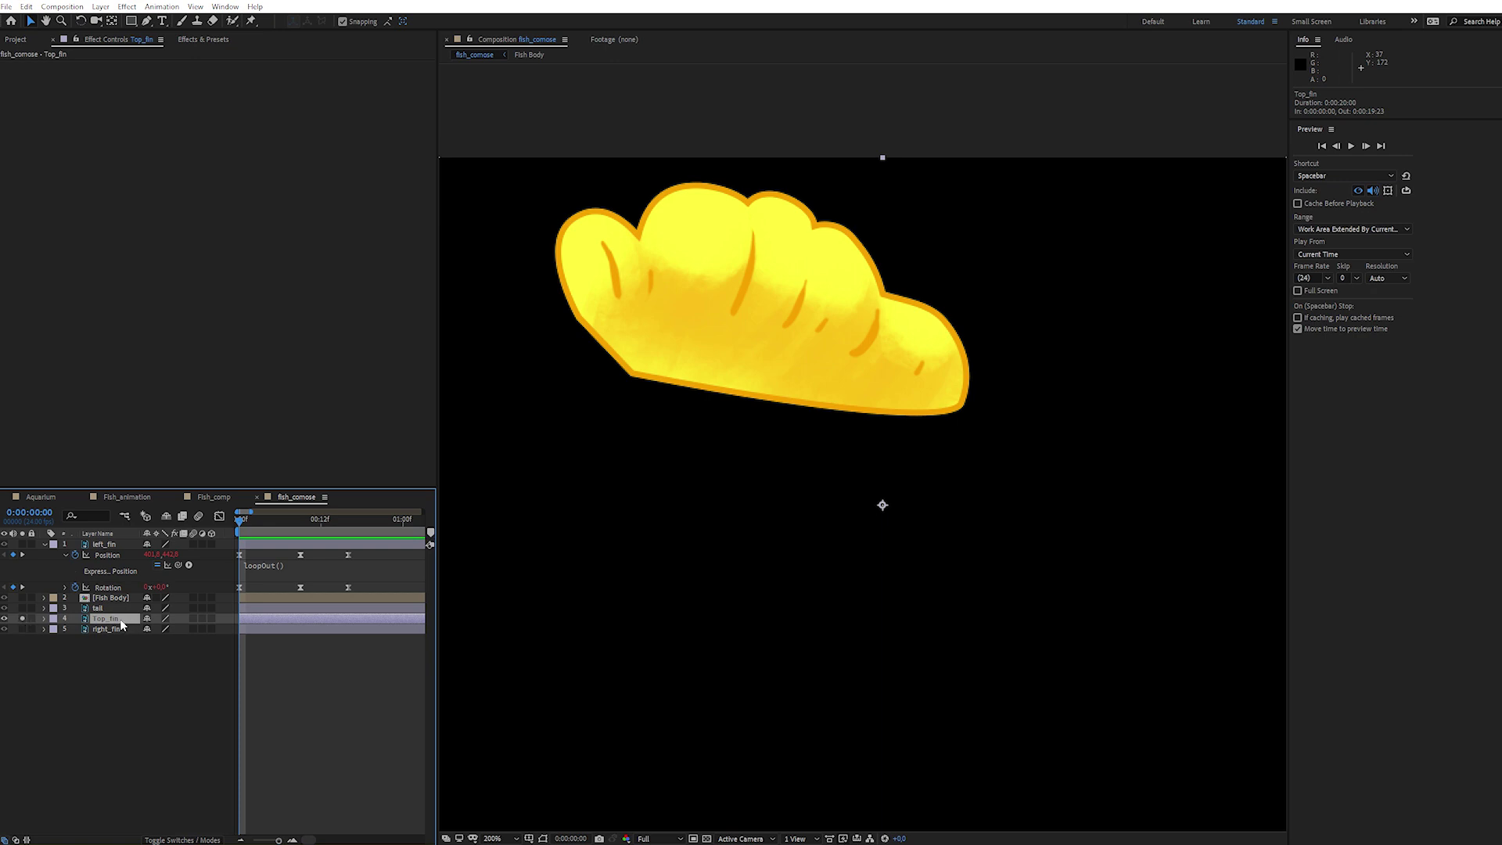
Step: Add puppet pins to Top_fin and reveal its keyframed pin properties
click(22, 619)
click(251, 22)
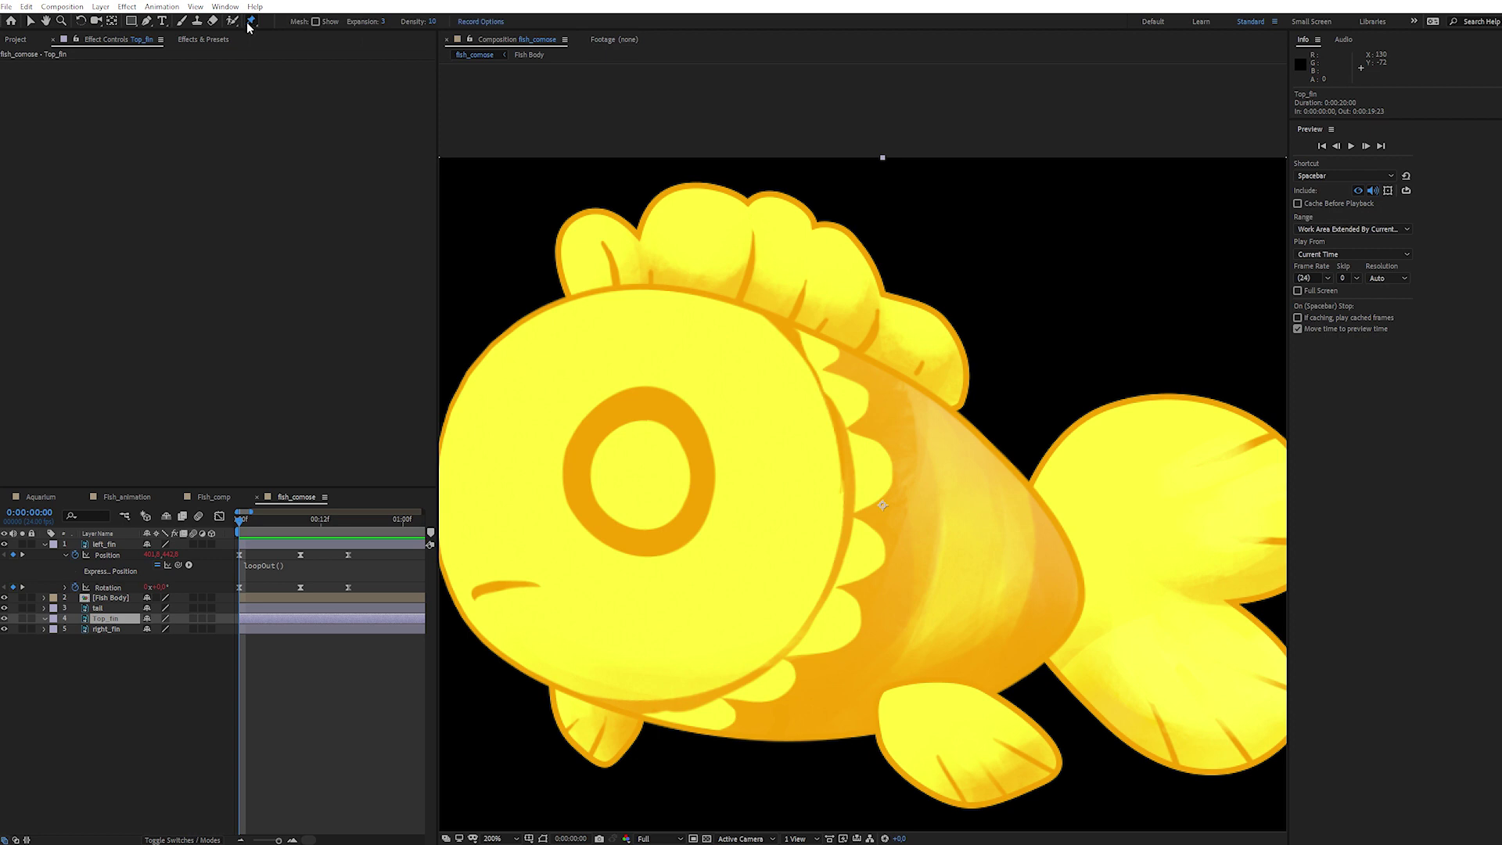
click(115, 620)
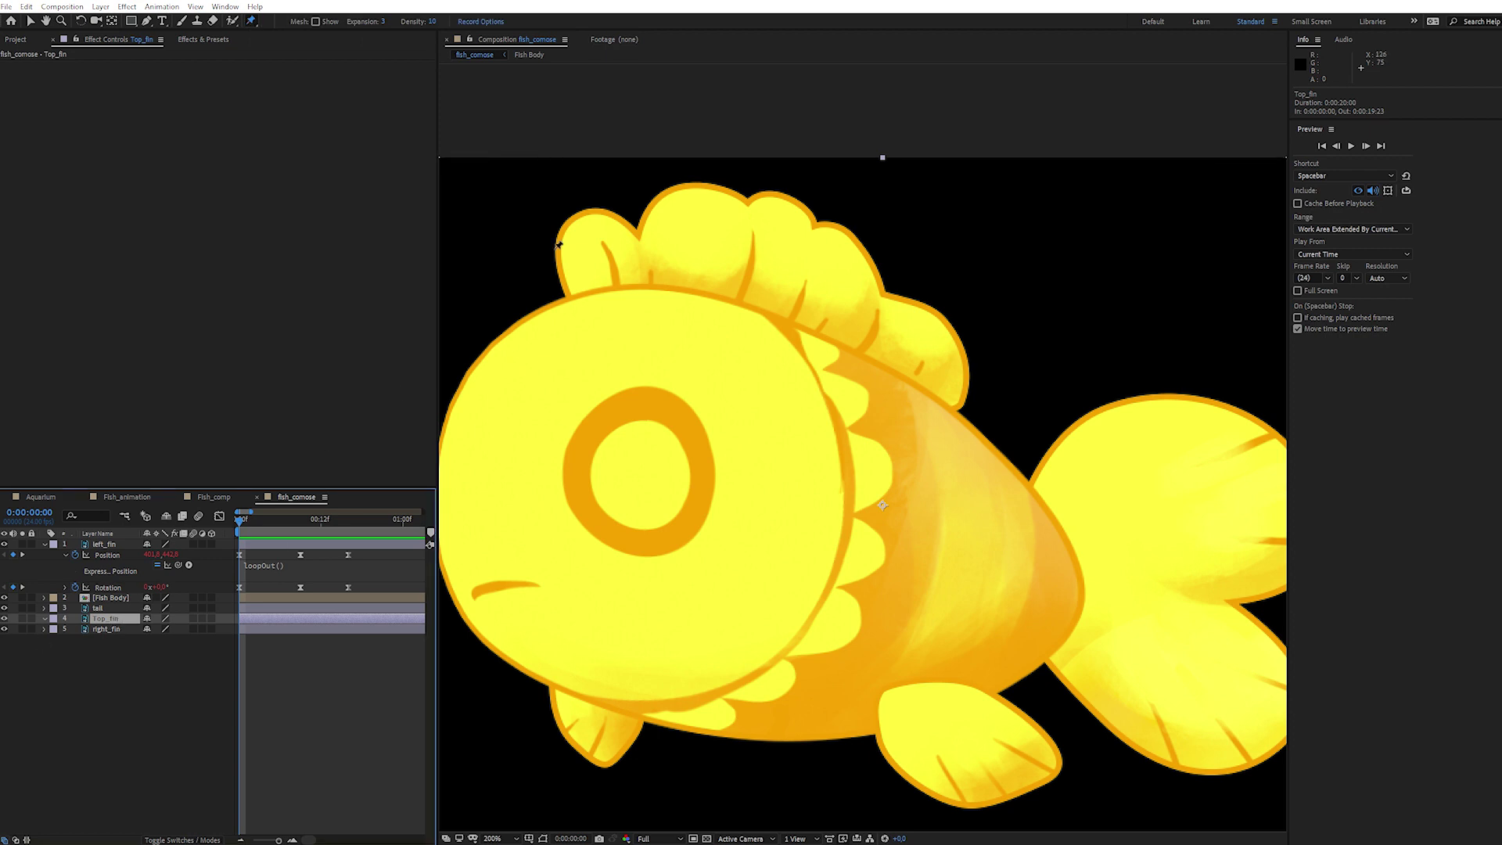
click(577, 237)
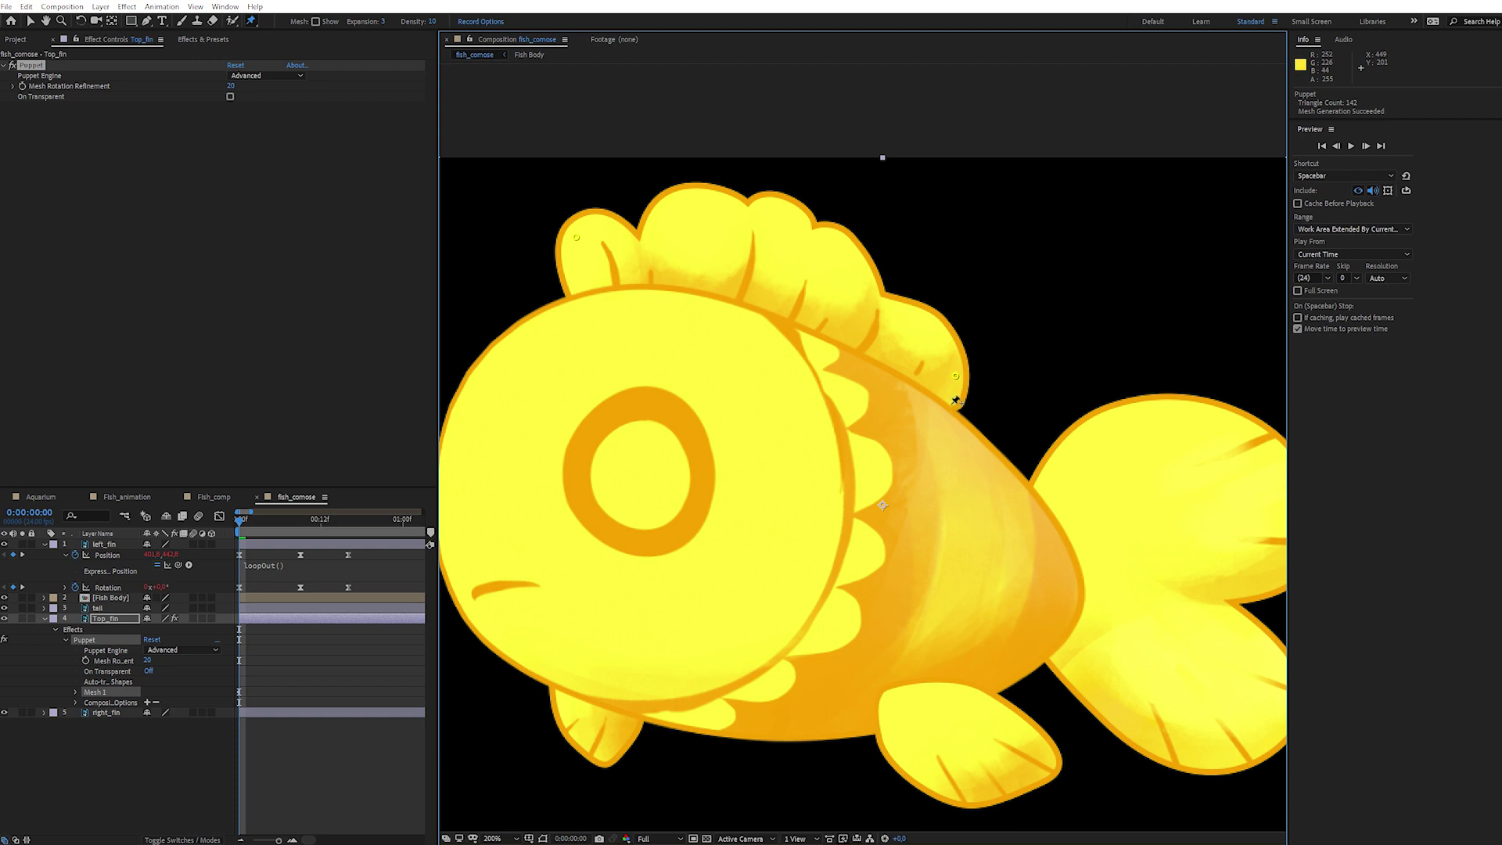
click(138, 618)
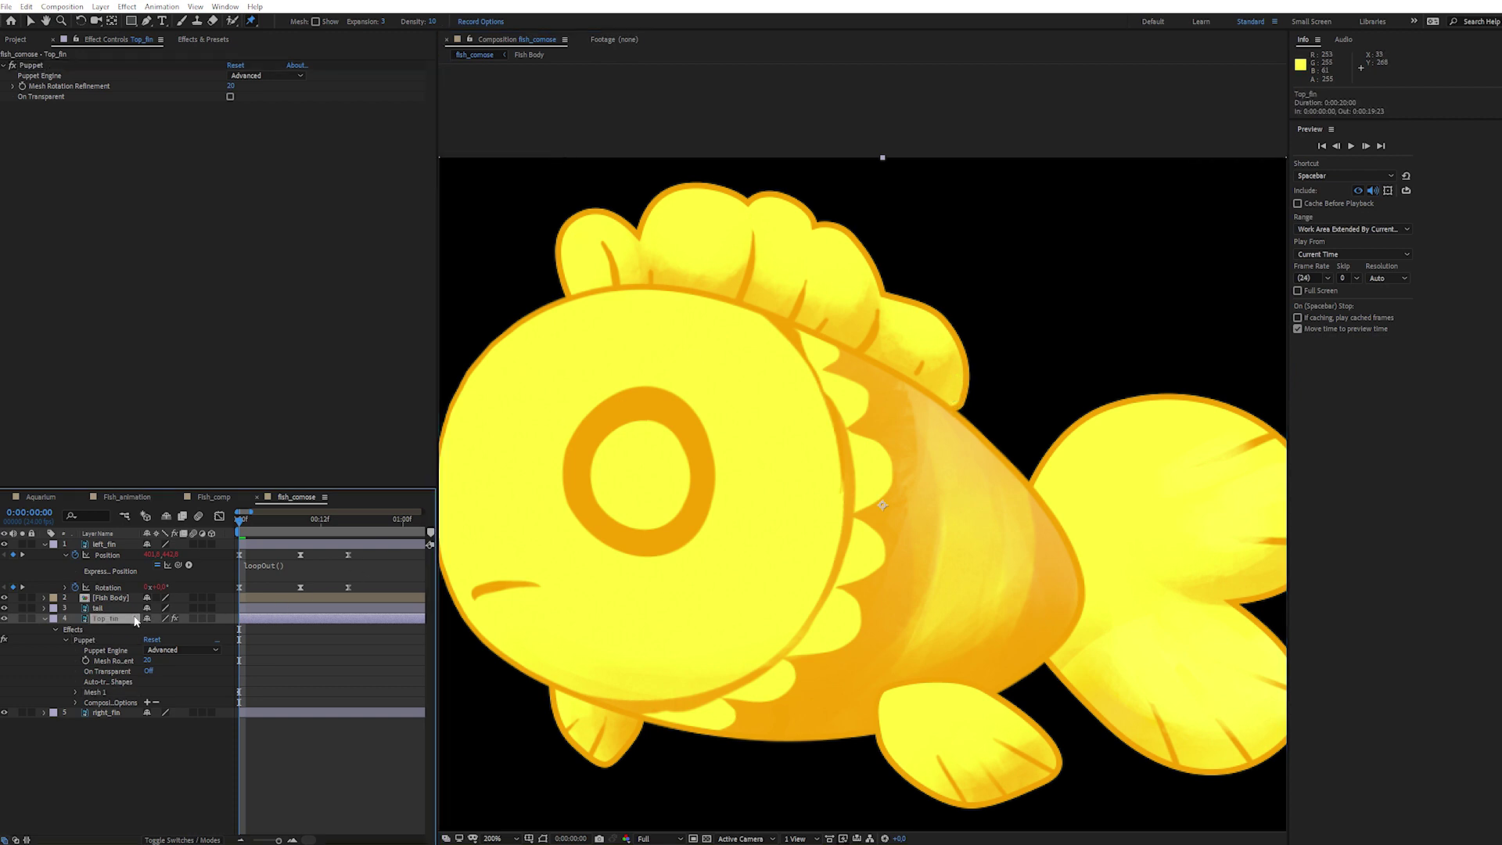
key(u)
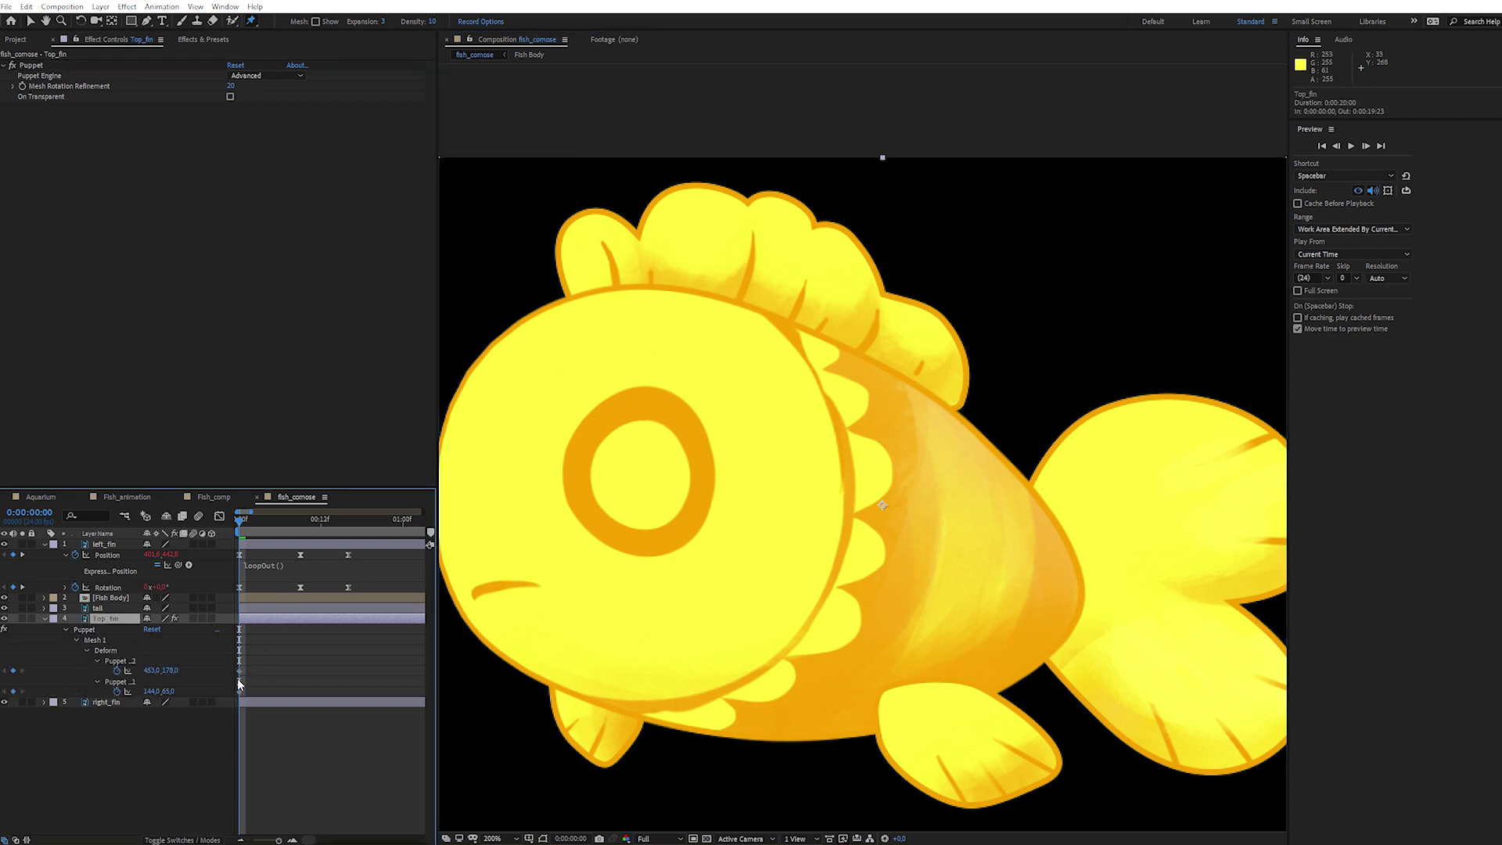
Step: Bend the top fin at frame 9 by dragging its two puppet pins
click(302, 521)
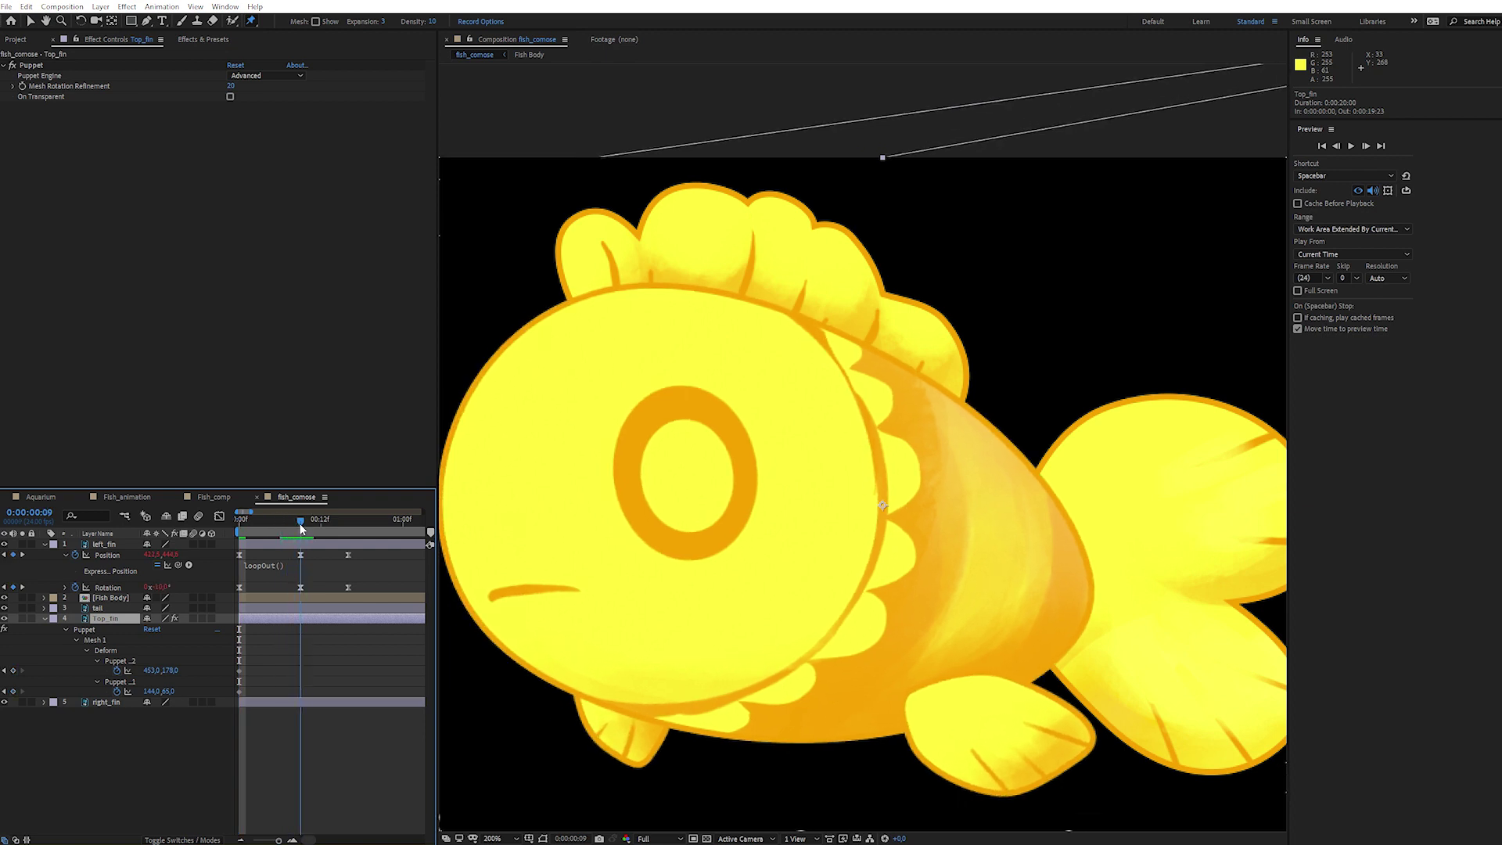
click(65, 67)
drag(583, 239, 612, 248)
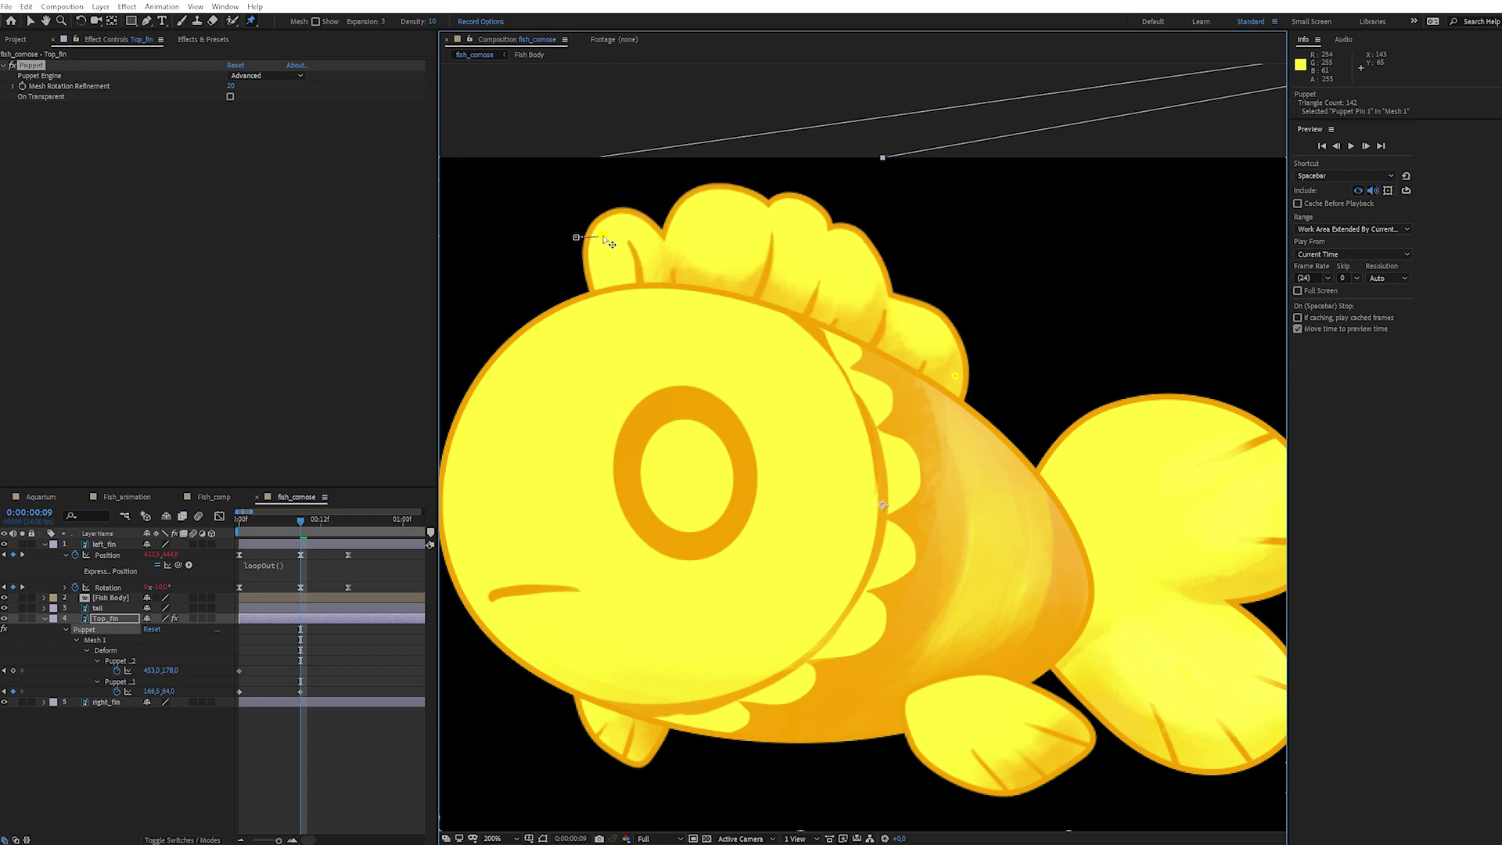
drag(955, 375, 938, 371)
drag(612, 244, 607, 245)
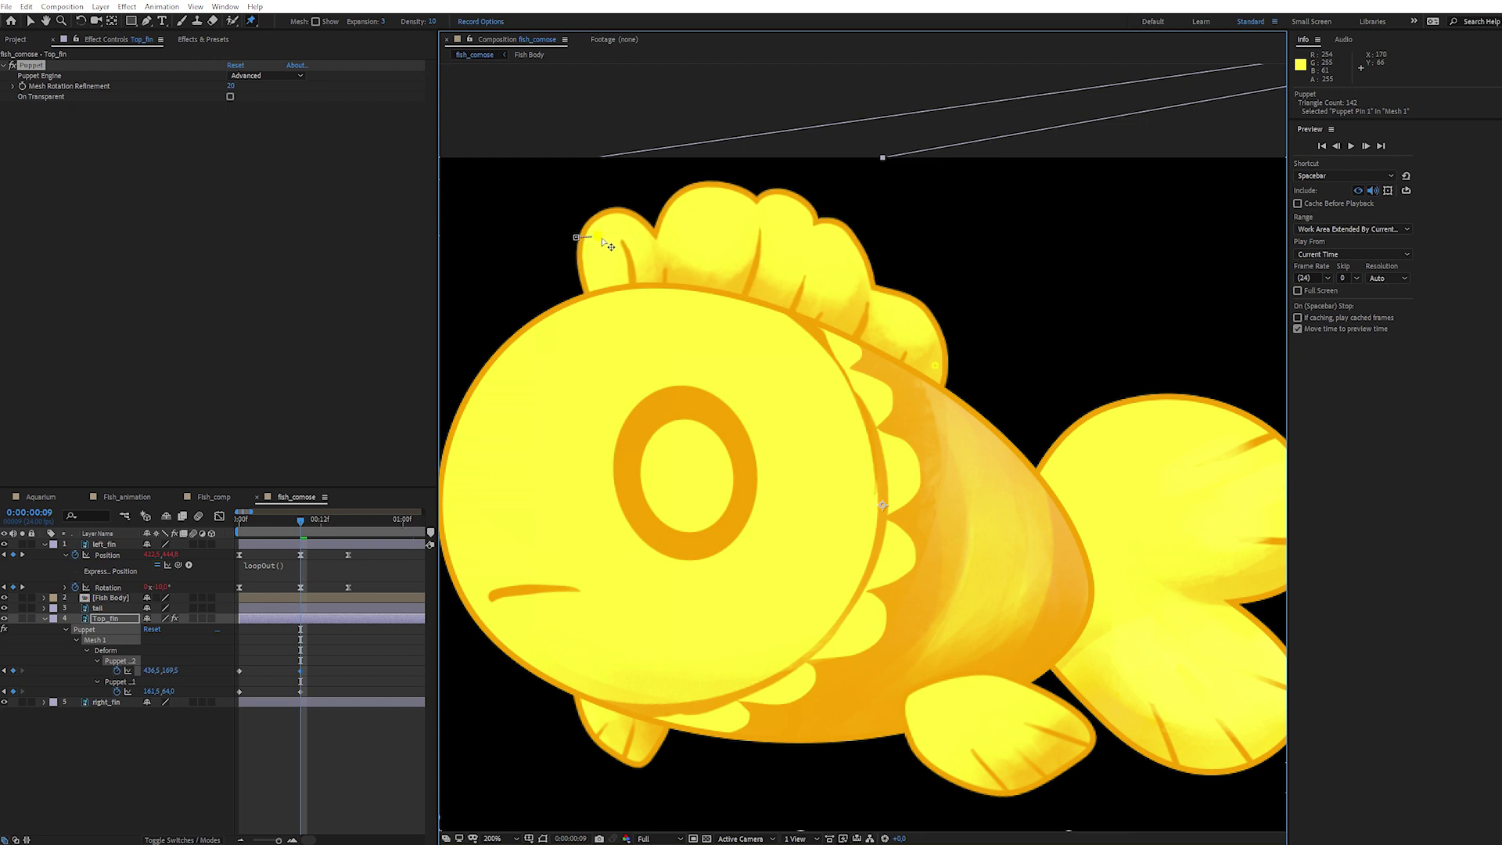
click(155, 784)
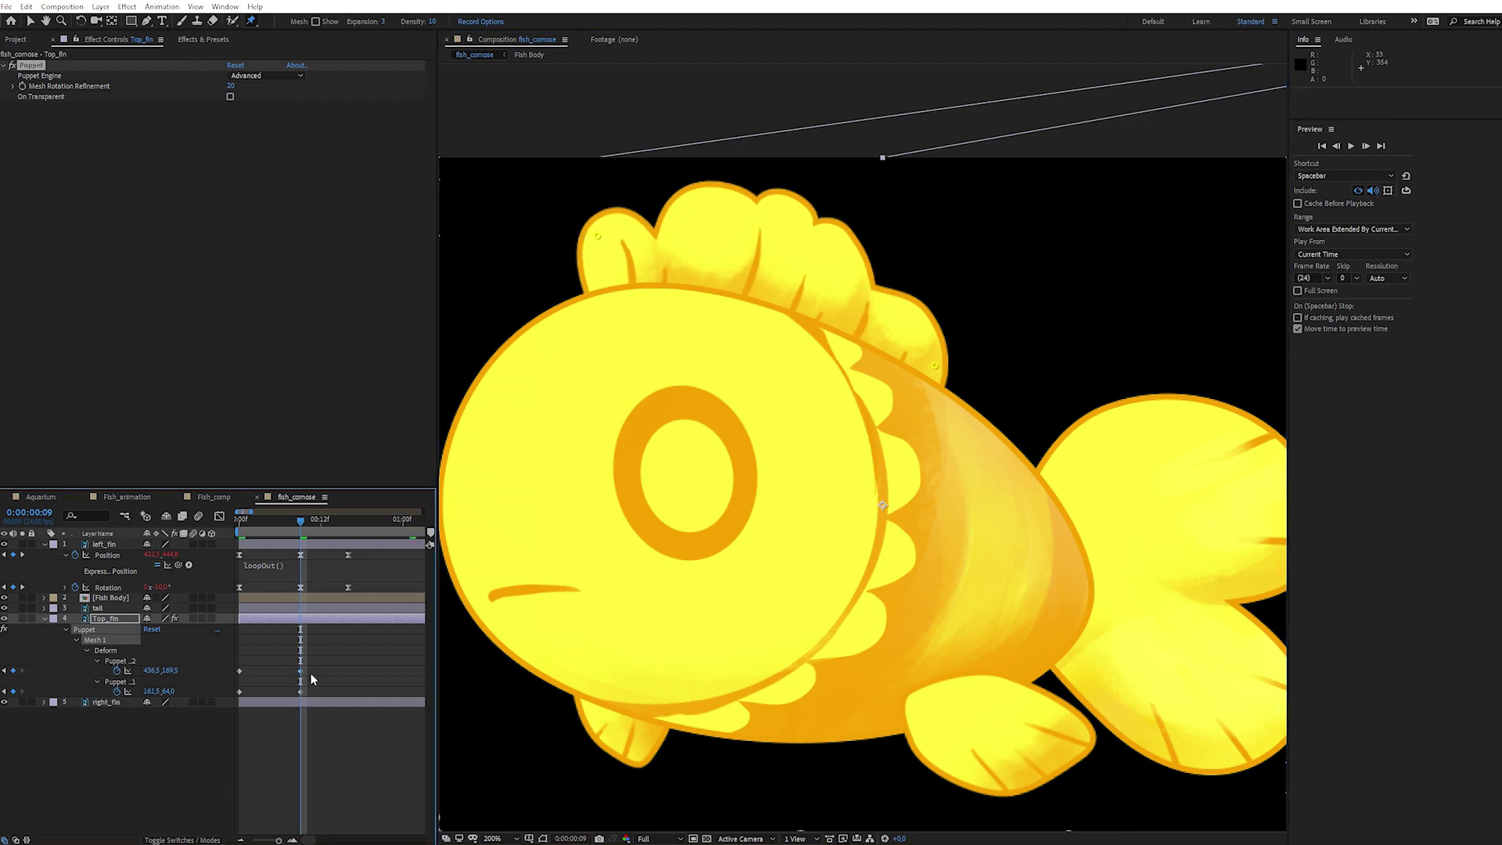
Step: Copy the starting puppet pin keyframes to 0:00:16 and preview the fin
drag(233, 663, 250, 698)
key(ctrl+c)
click(344, 520)
key(ctrl+v)
drag(369, 665, 236, 699)
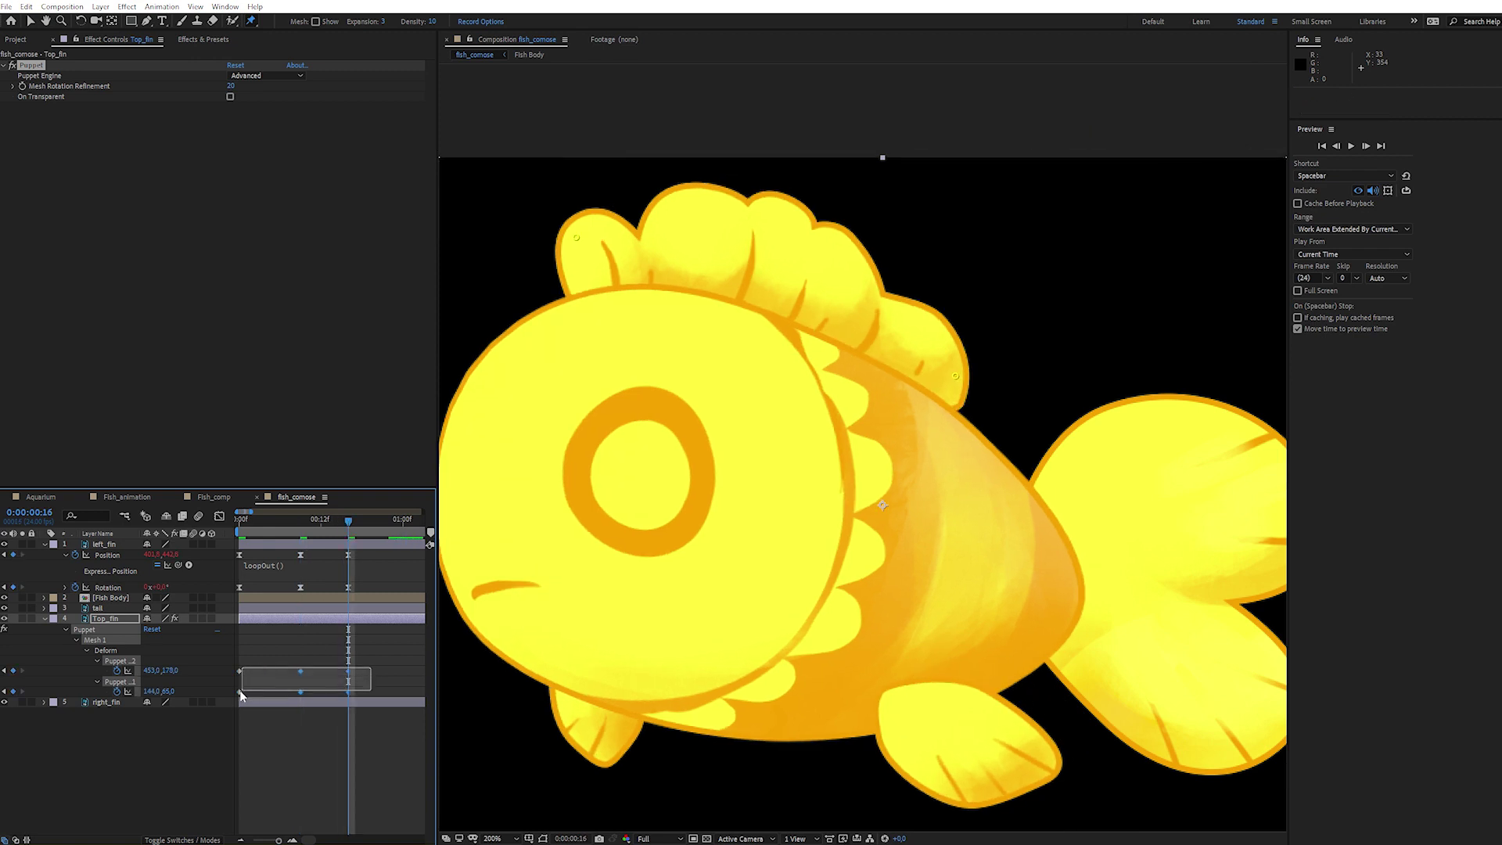
click(257, 734)
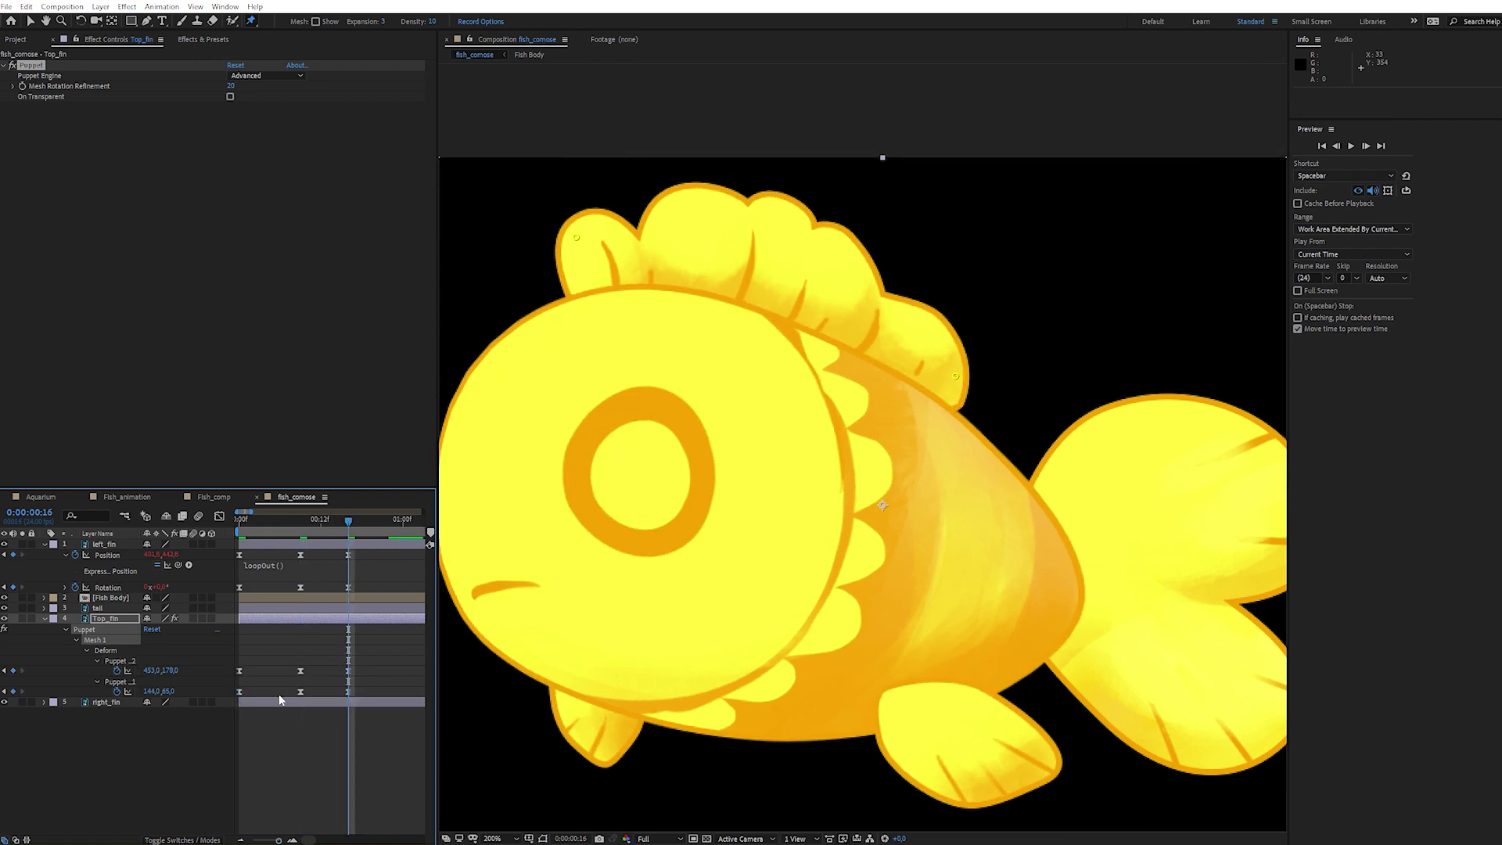
key(space)
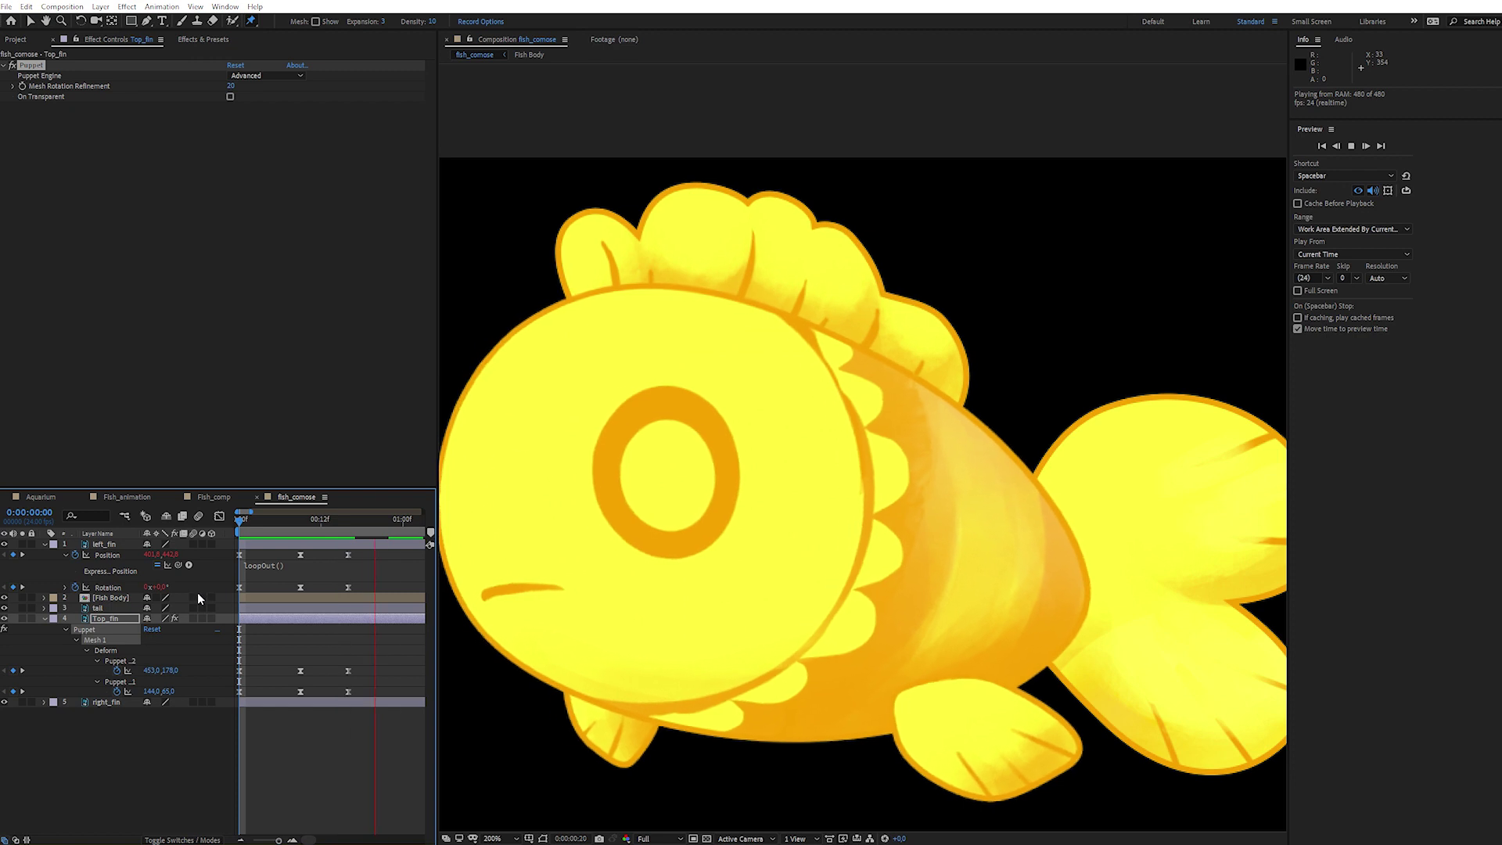
key(space)
Step: Copy left_fin Rotation's loopOut() expression onto Puppet 2 and Puppet 1 positions
drag(257, 516, 244, 515)
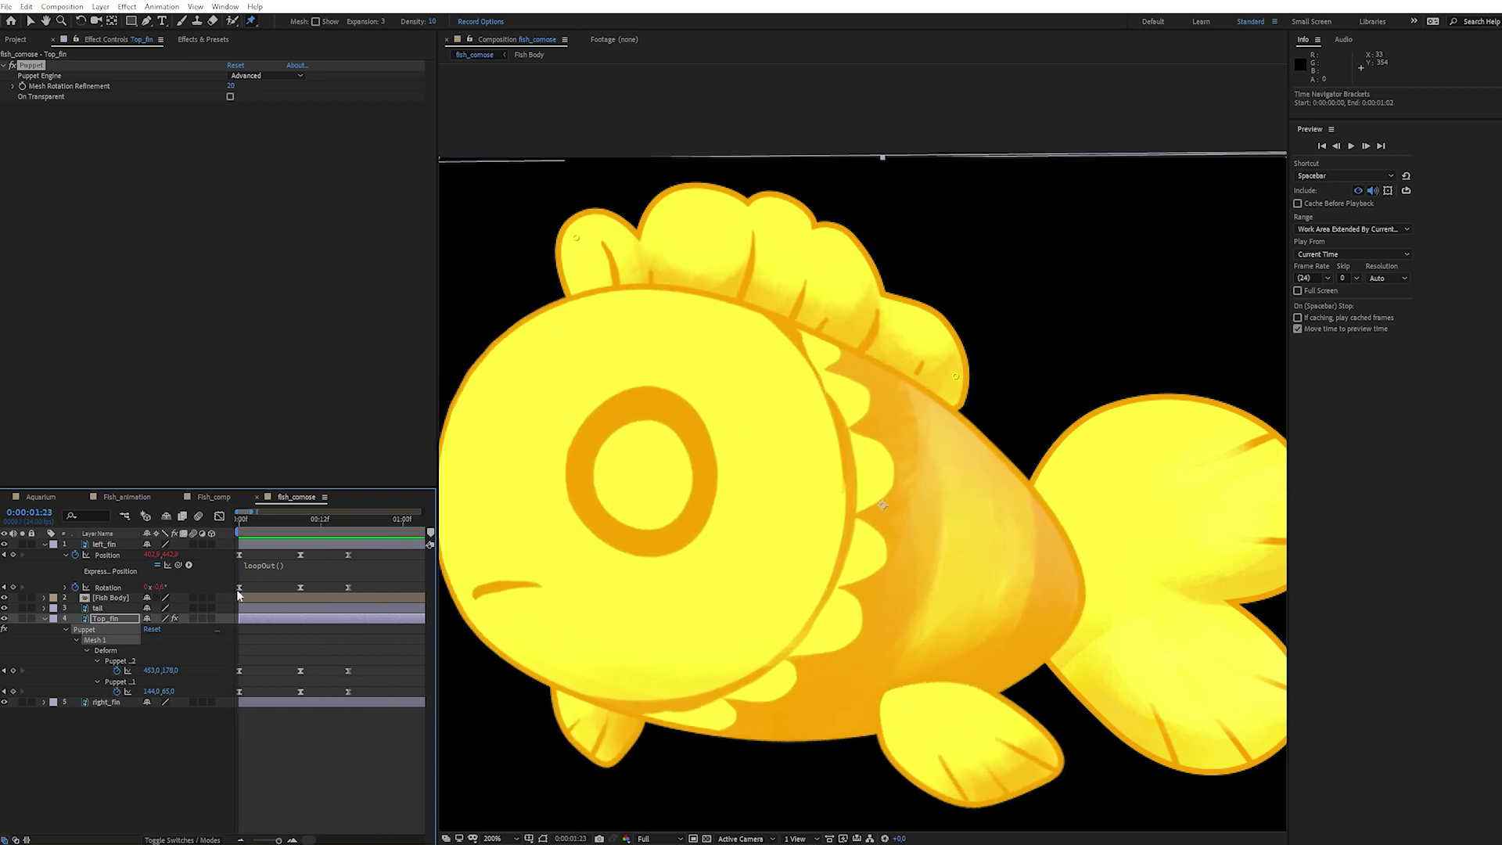
right_click(97, 587)
click(98, 677)
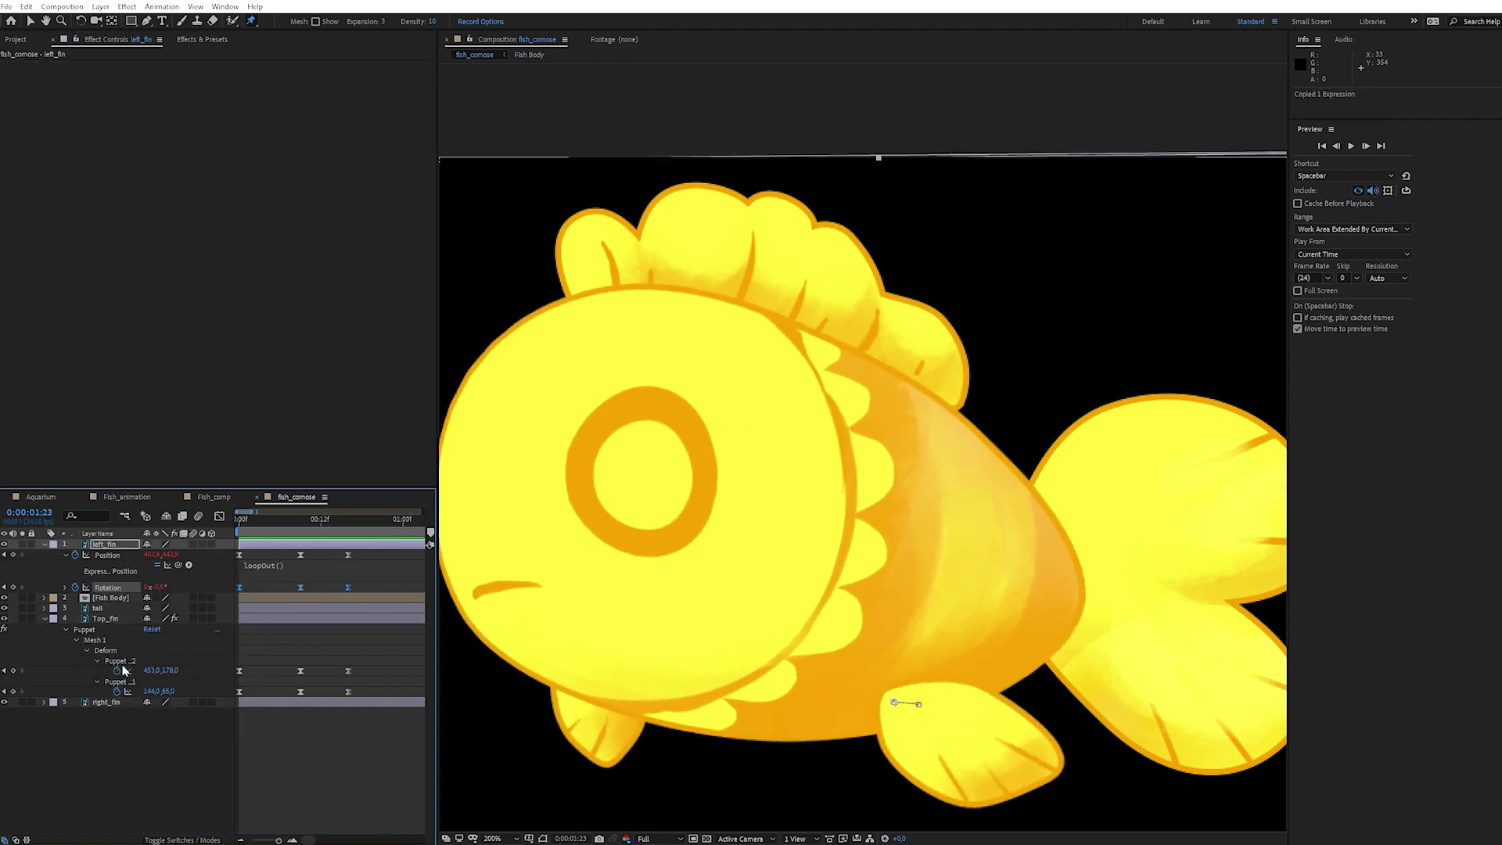
click(138, 673)
key(ctrl+v)
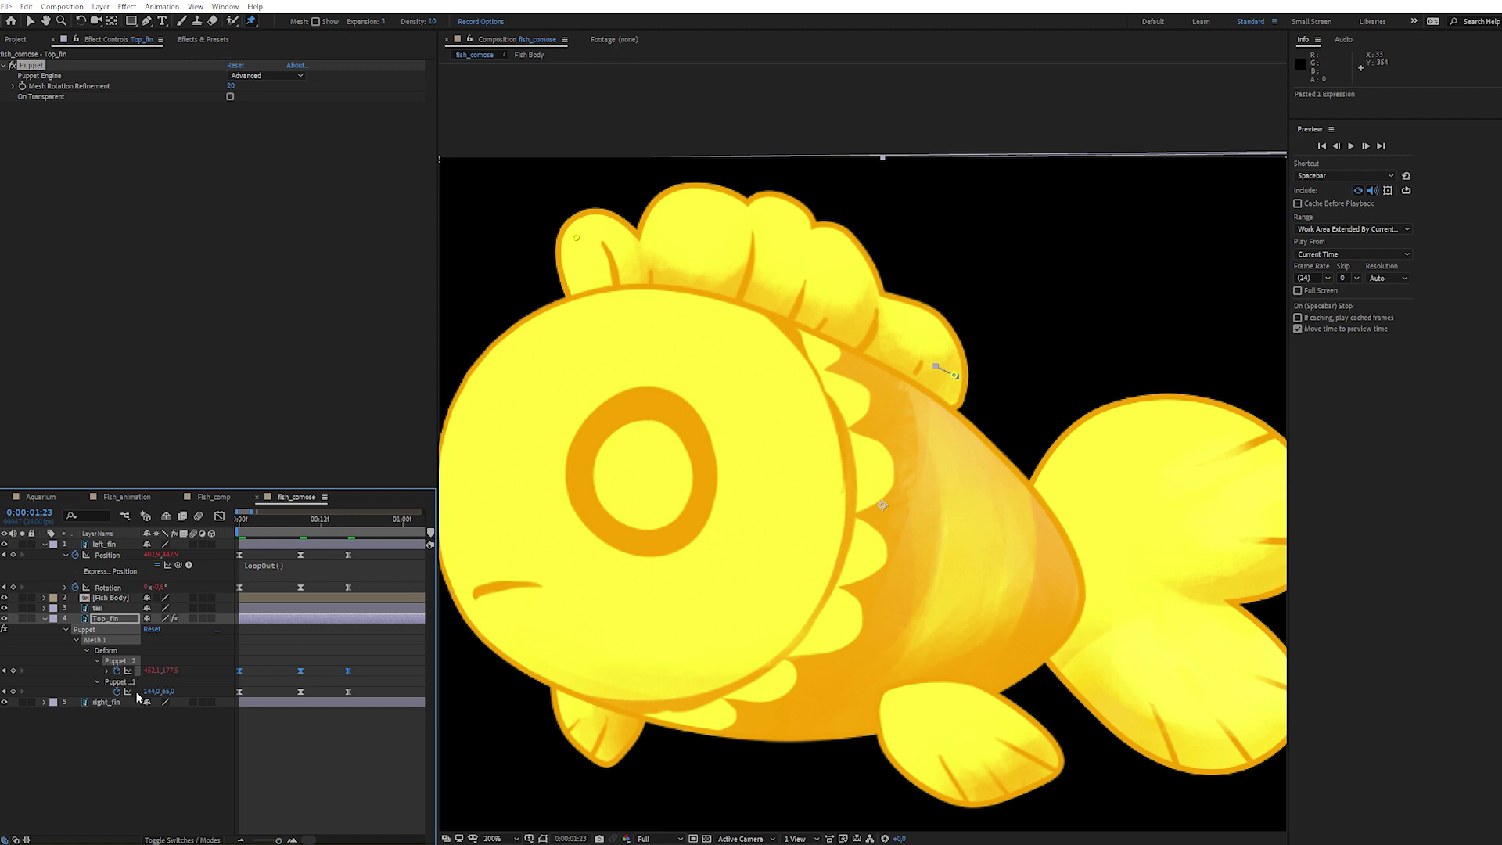
click(139, 692)
key(ctrl+v)
Step: Pull the tail pin path's bezier handles into a narrow teardrop loop
key(space)
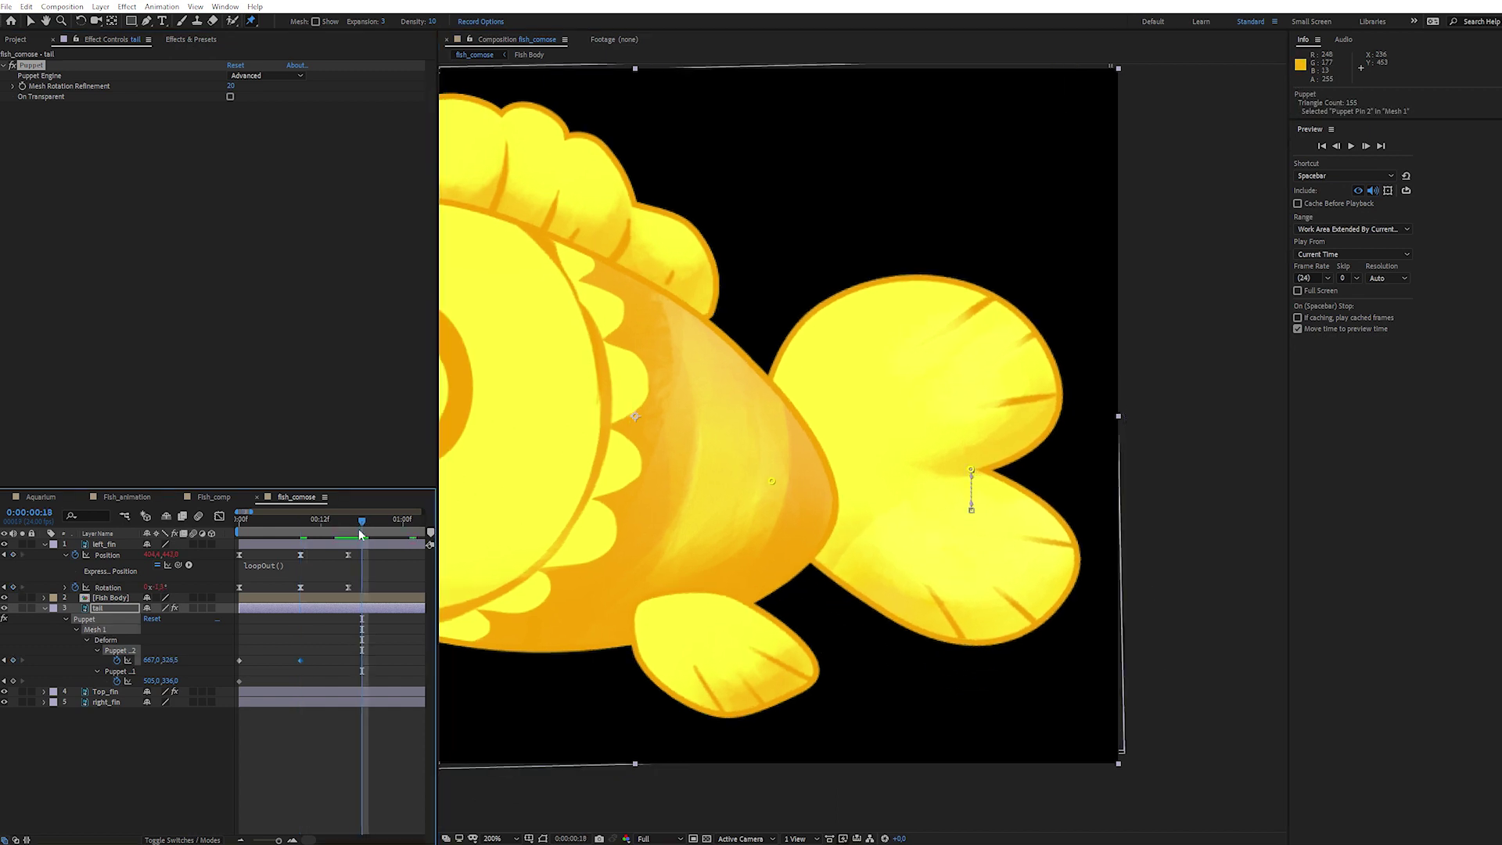
scroll(1030, 453, up, 2)
key(g)
mouse_move(917, 462)
mouse_down()
mouse_move(911, 540)
mouse_move(860, 547)
mouse_up()
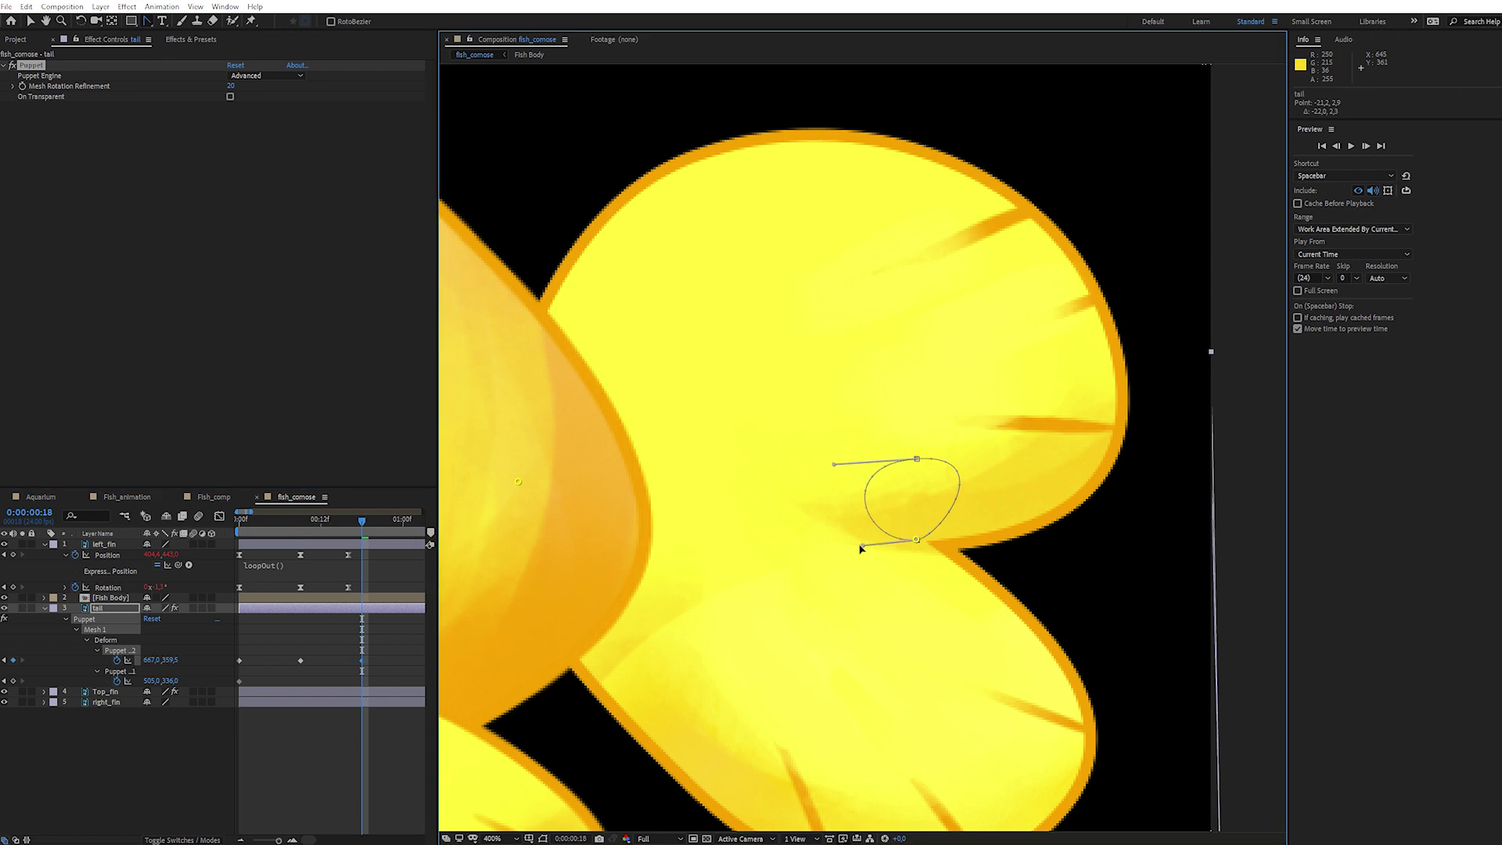
drag(851, 467, 922, 462)
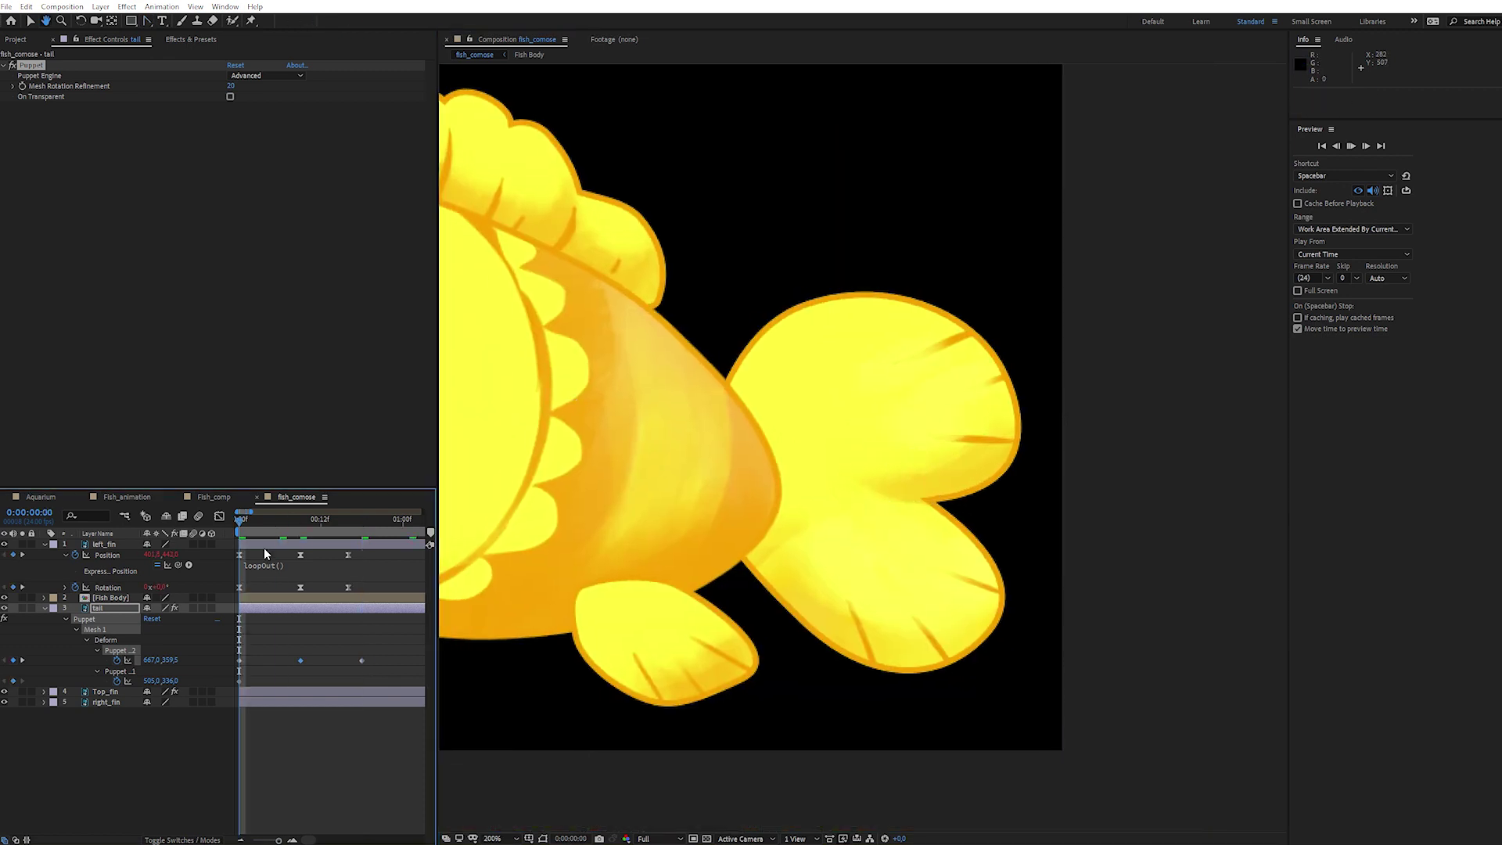
Step: Switch to the Fish_comp composition and preview the nested fish animation
click(213, 497)
click(96, 660)
key(space)
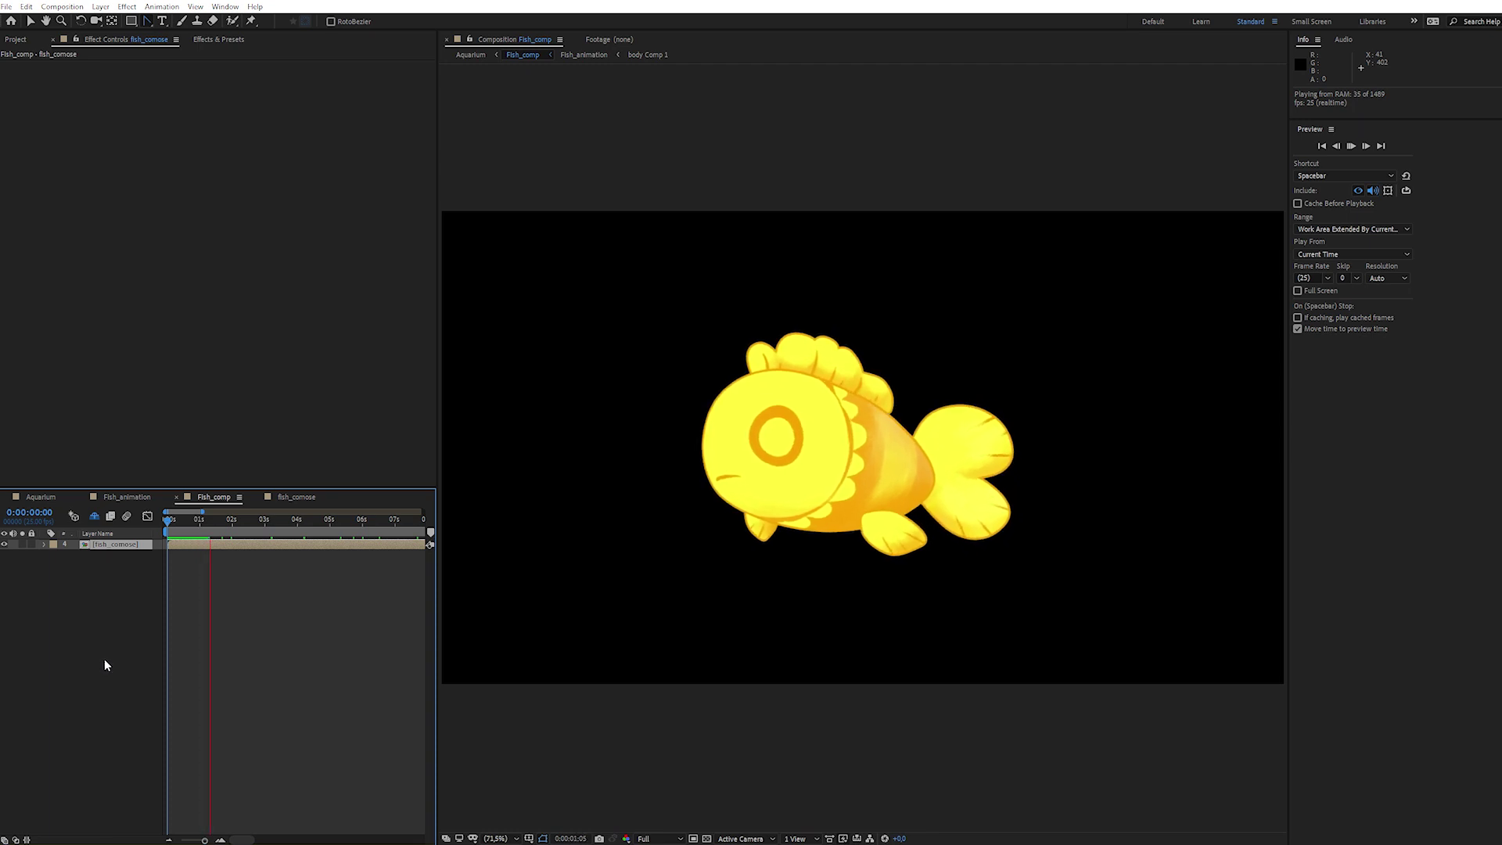
Step: Scale fish_comose to 40% and keyframe its Position along a wavy right-to-left path
click(130, 545)
key(s)
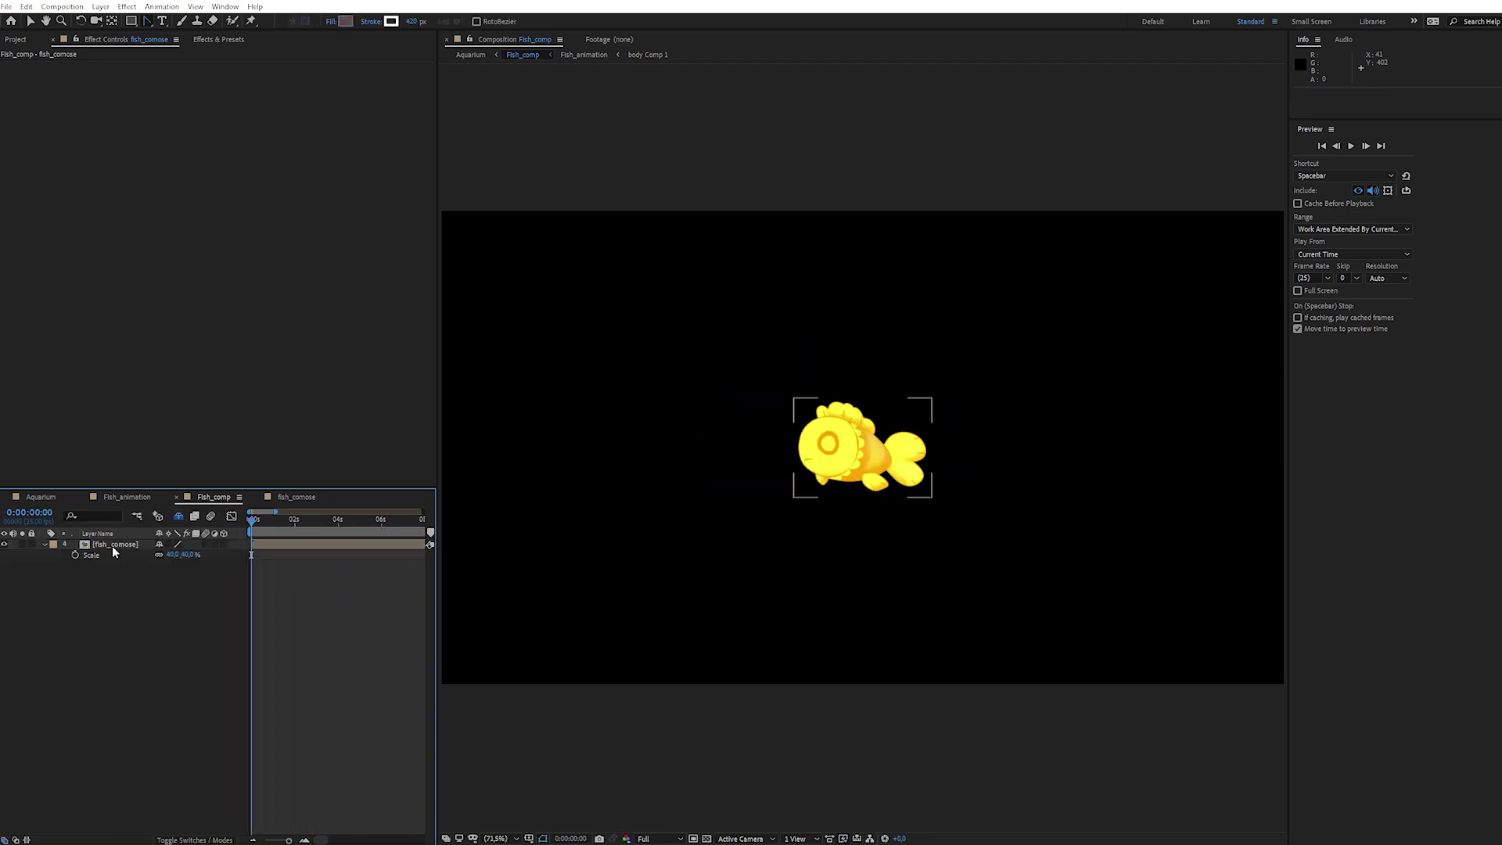
key(p)
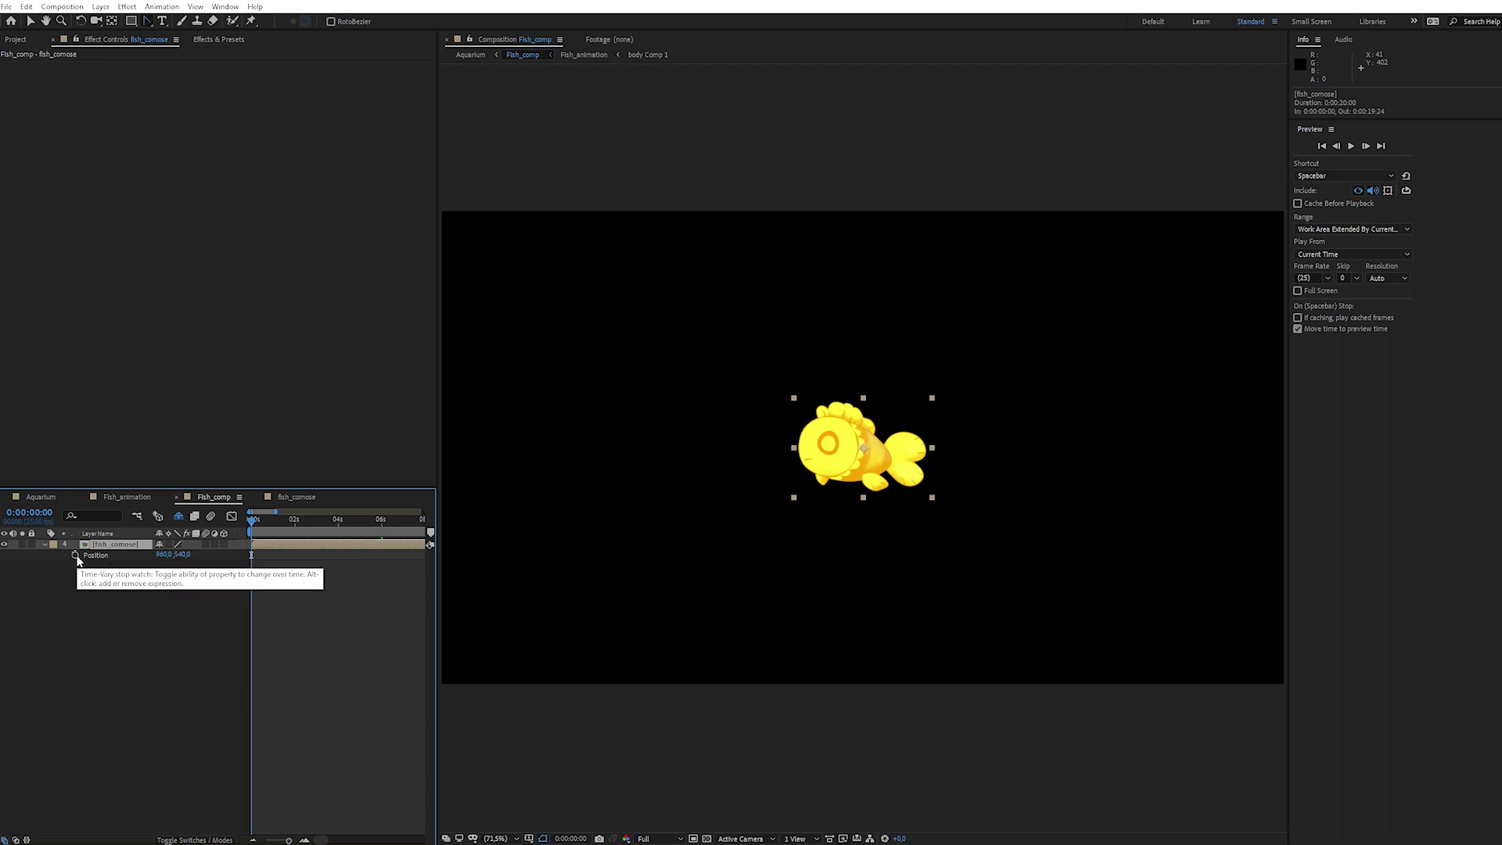
click(76, 555)
mouse_move(863, 447)
mouse_down()
mouse_move(1214, 469)
mouse_move(1081, 435)
mouse_move(953, 458)
mouse_move(824, 401)
mouse_up()
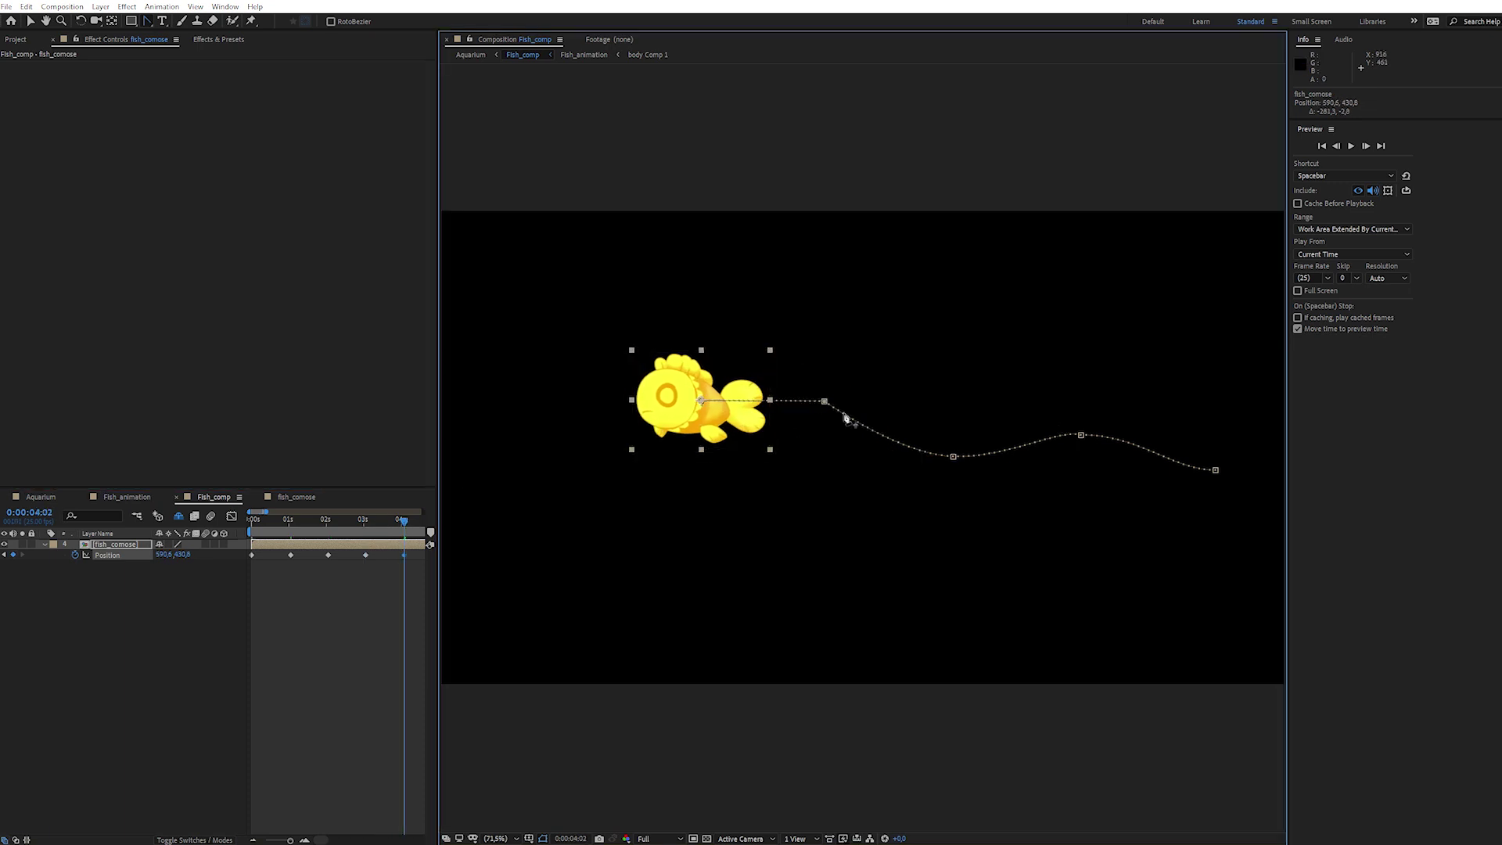
drag(694, 415, 605, 426)
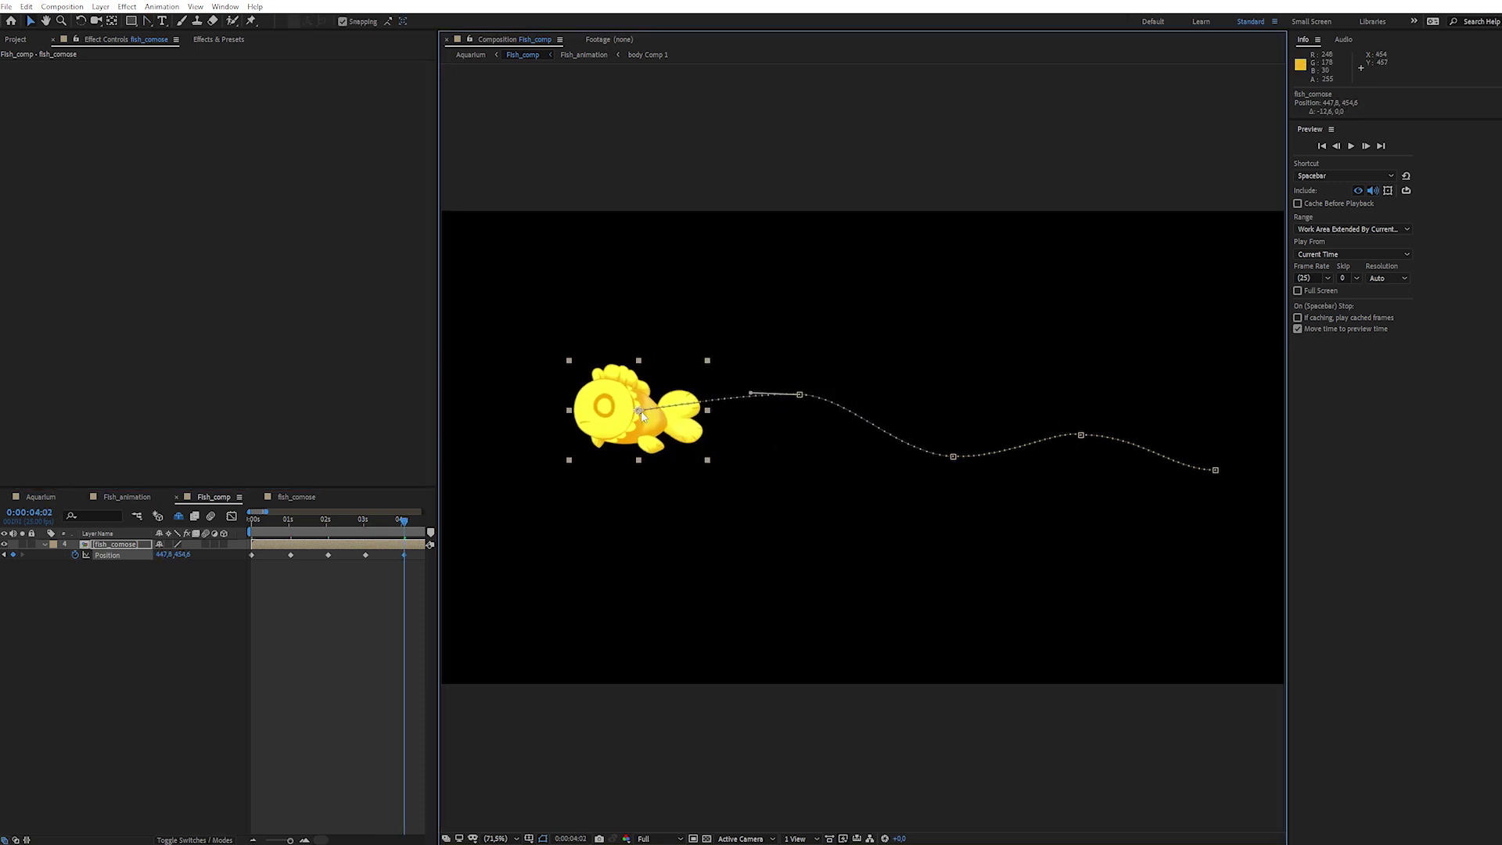
click(360, 583)
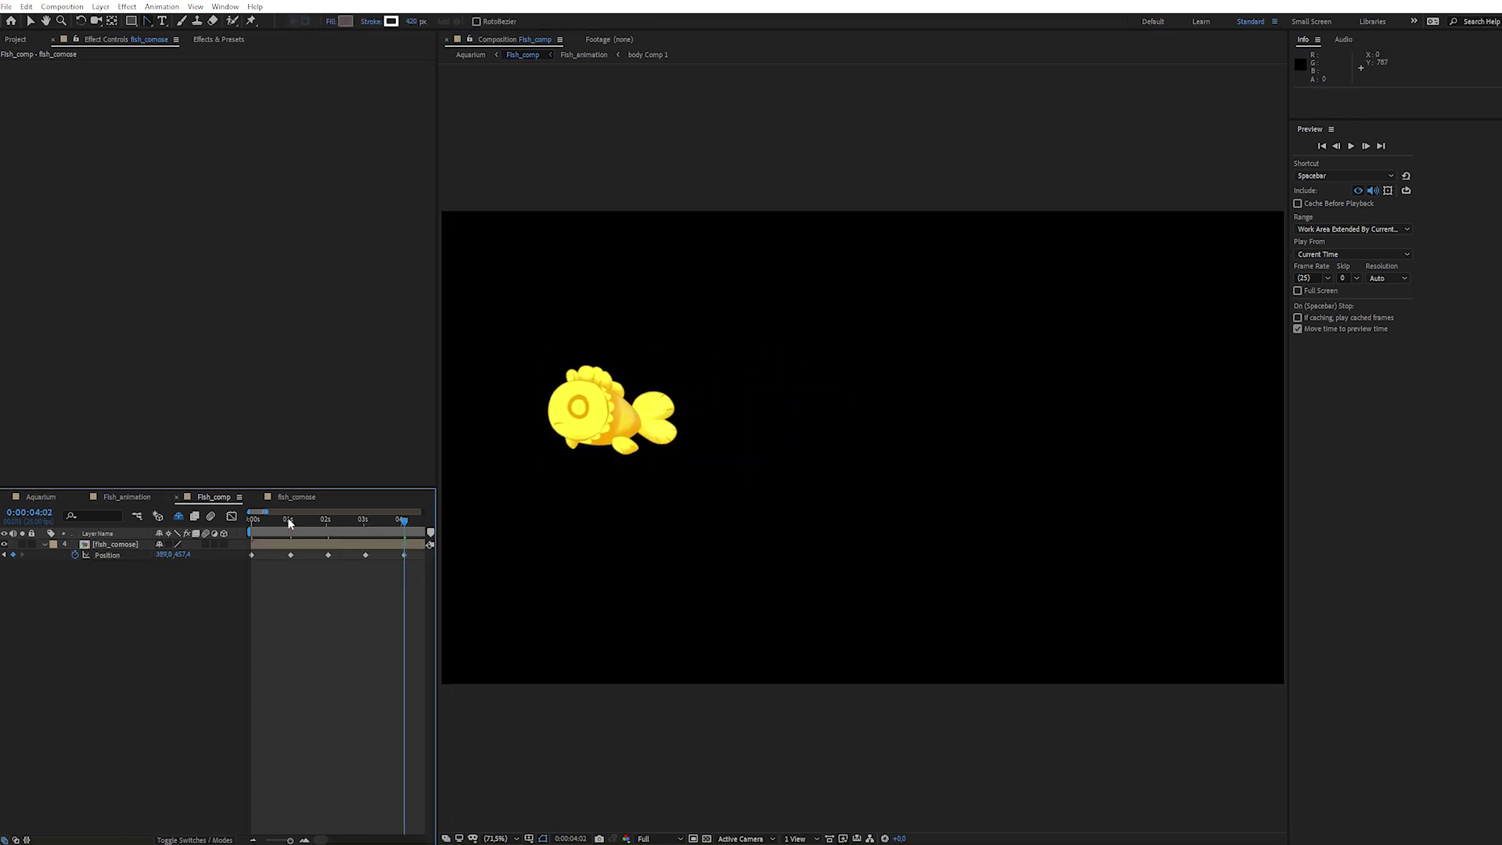
Step: Preview the fish swimming along its path from the start
key(Home)
key(space)
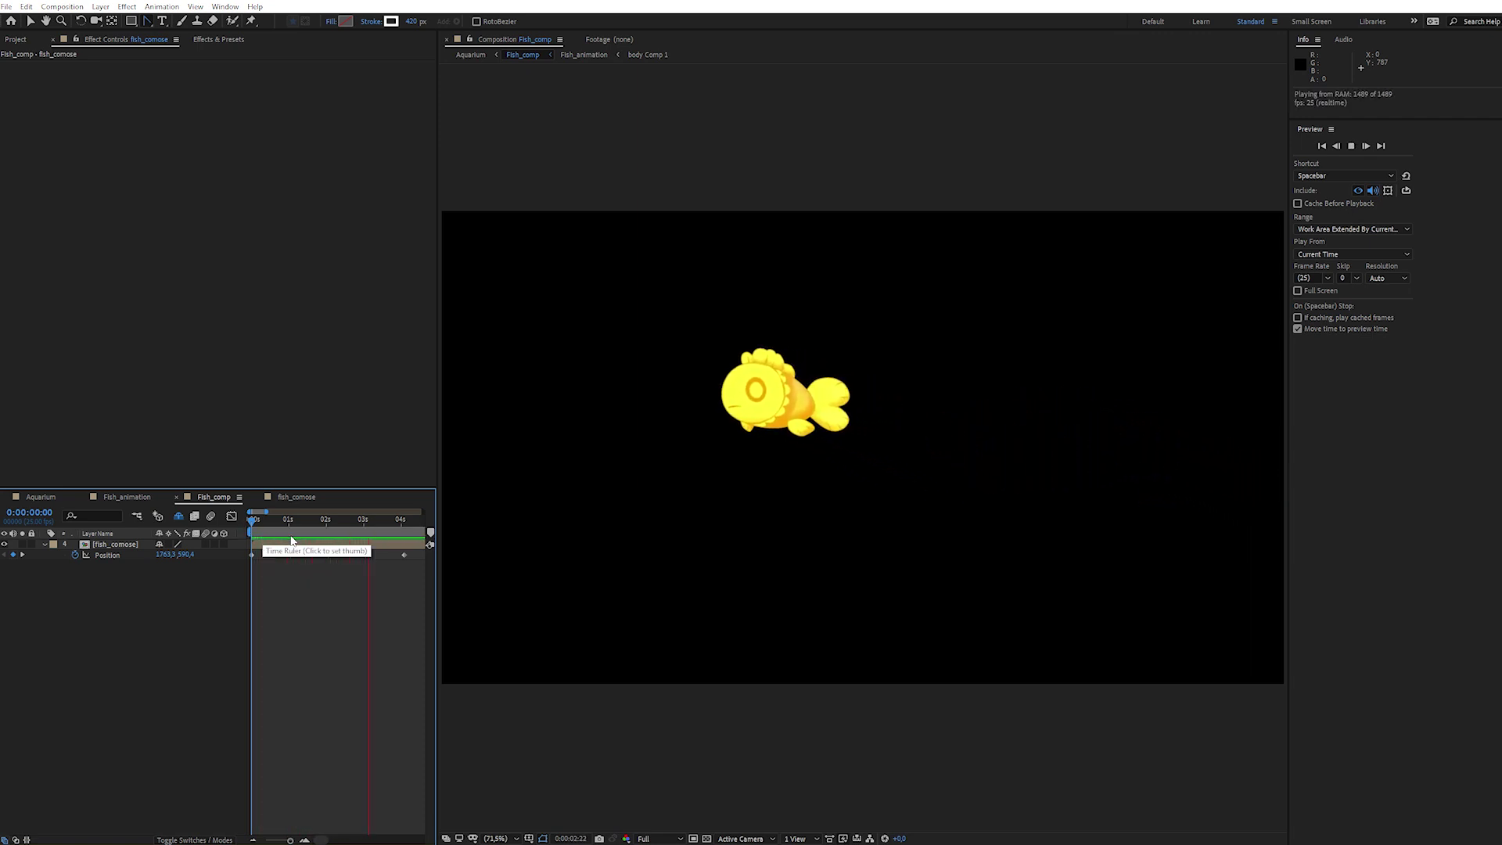
key(space)
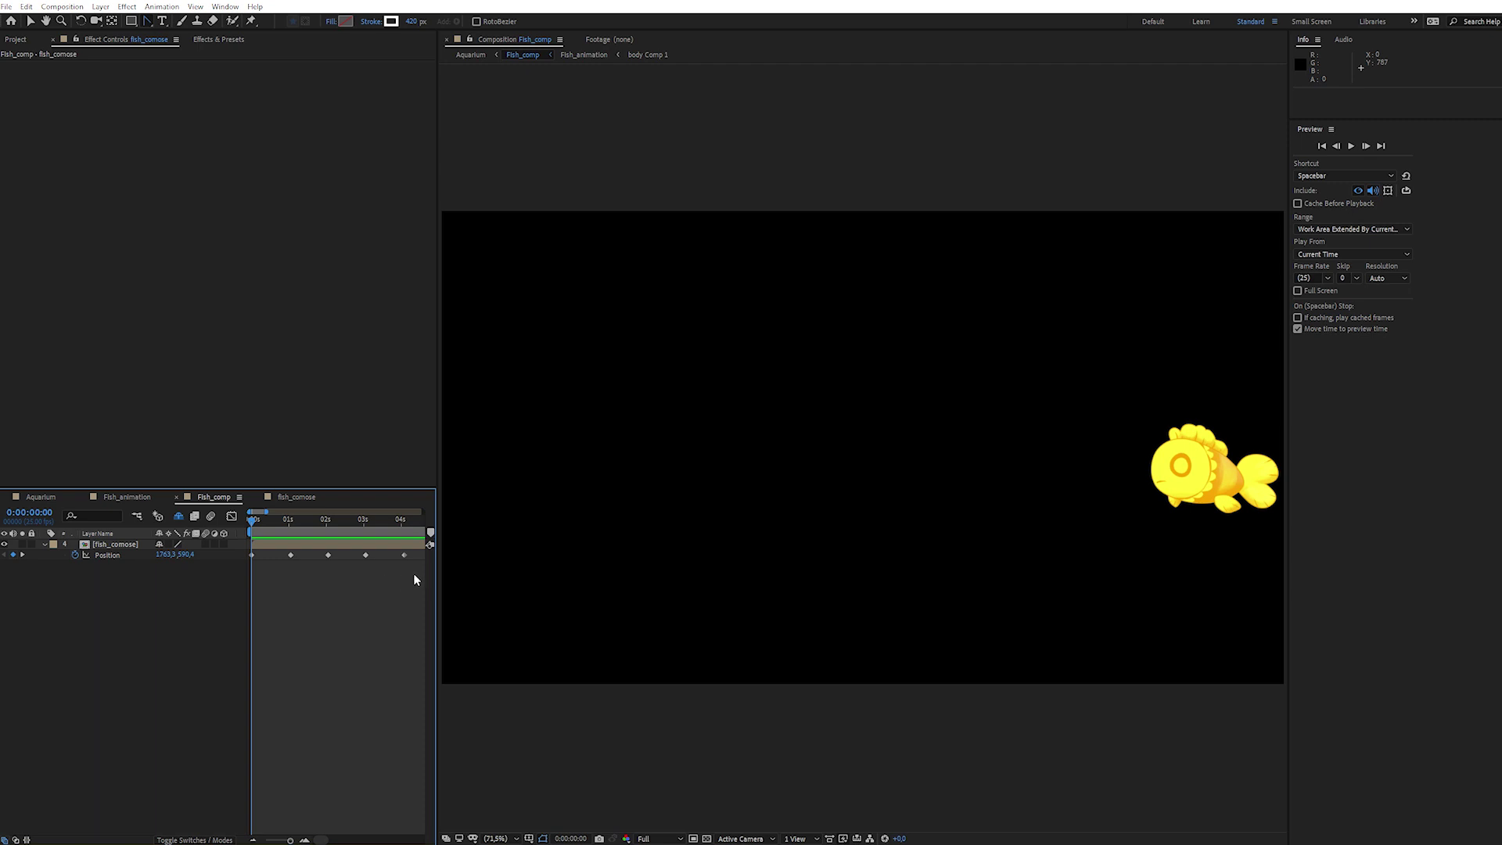
Step: Set the fish layer's Auto-Orient to Orient Along Path
right_click(270, 543)
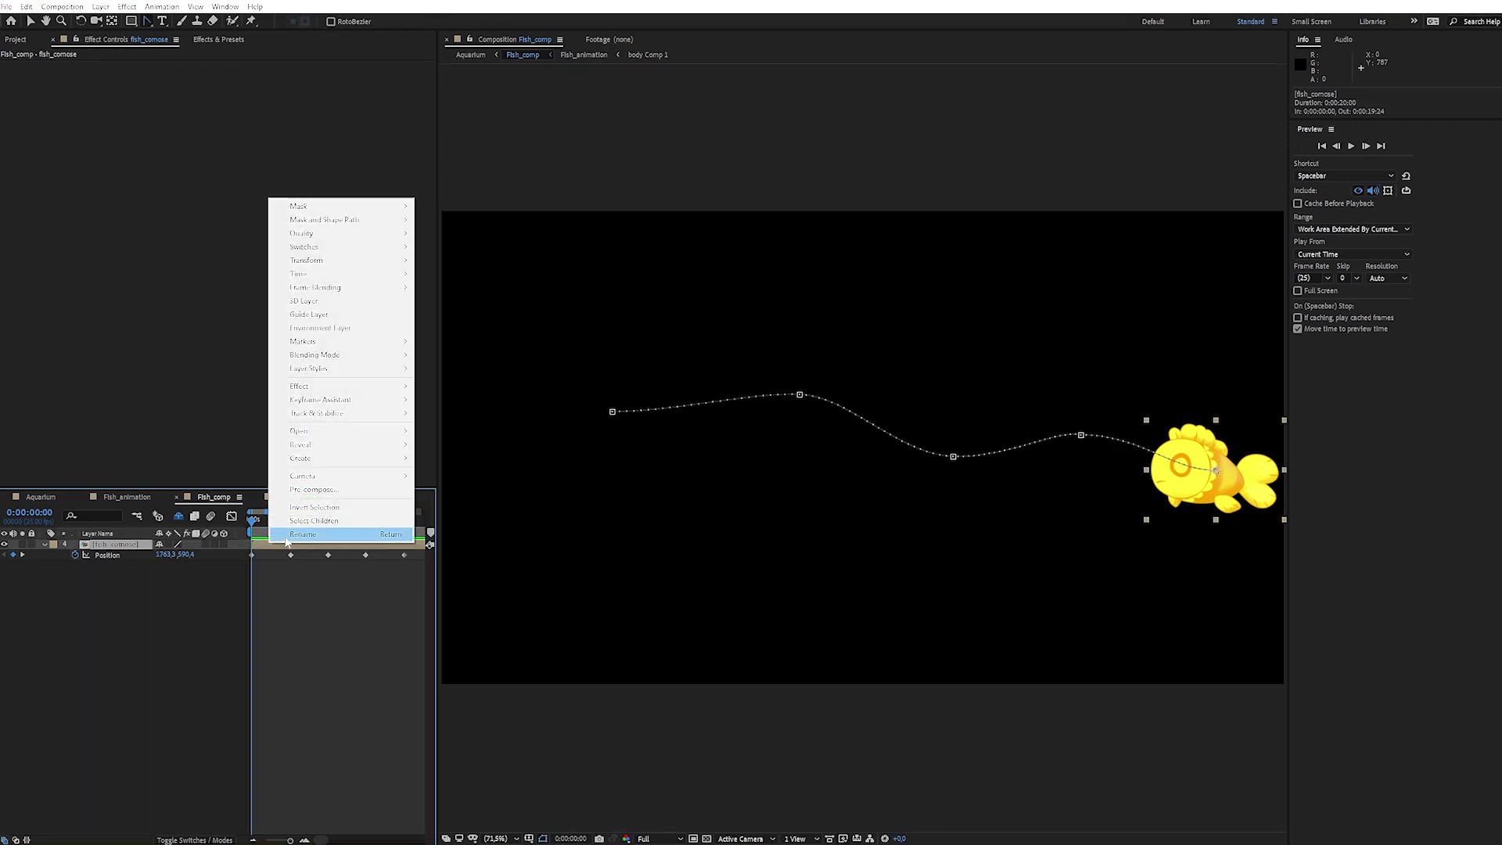
mouse_move(336, 266)
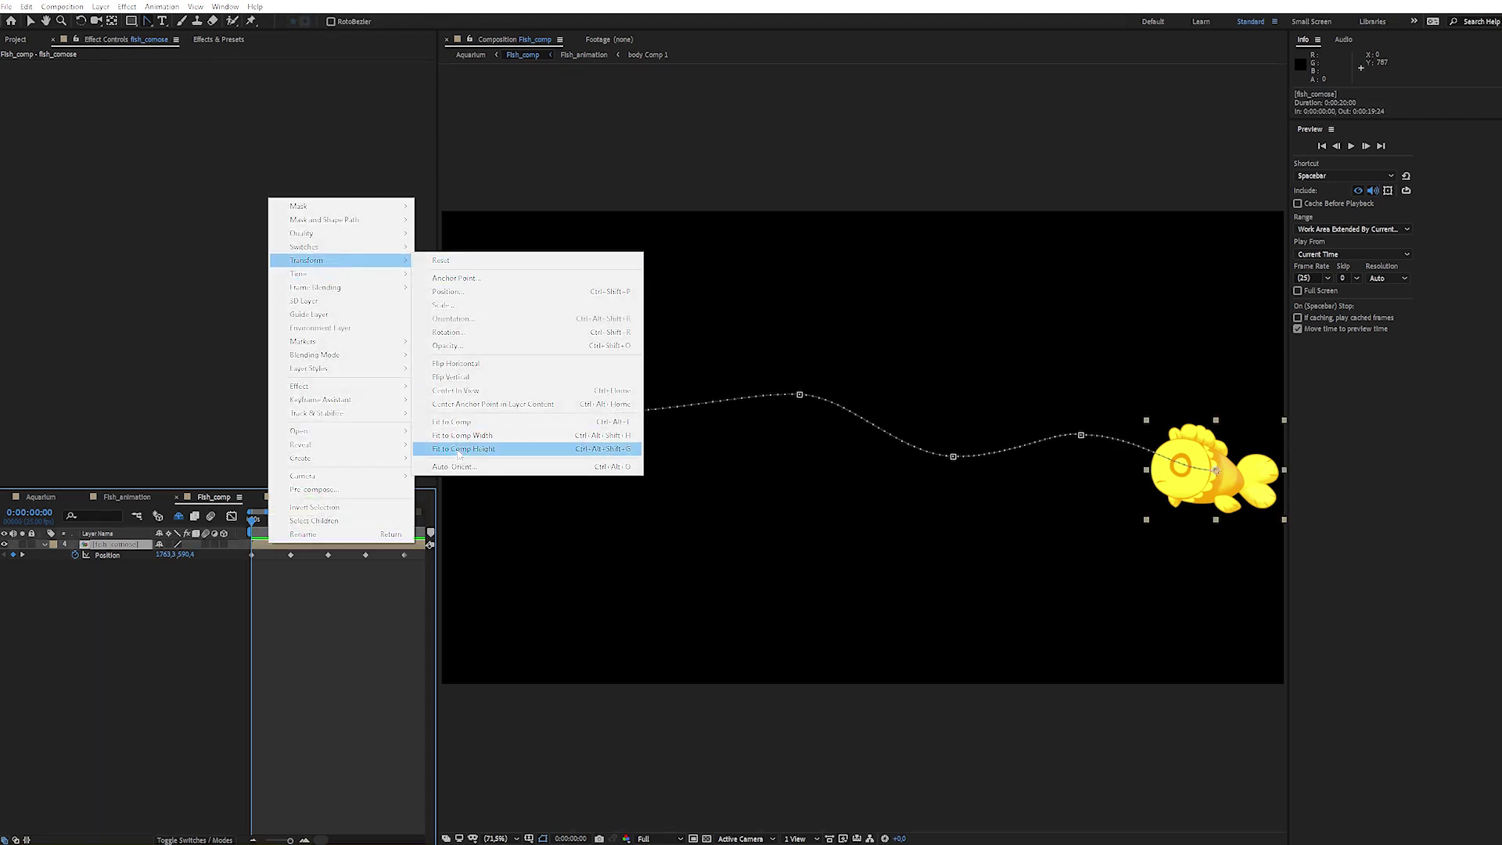
click(457, 467)
drag(974, 360, 603, 349)
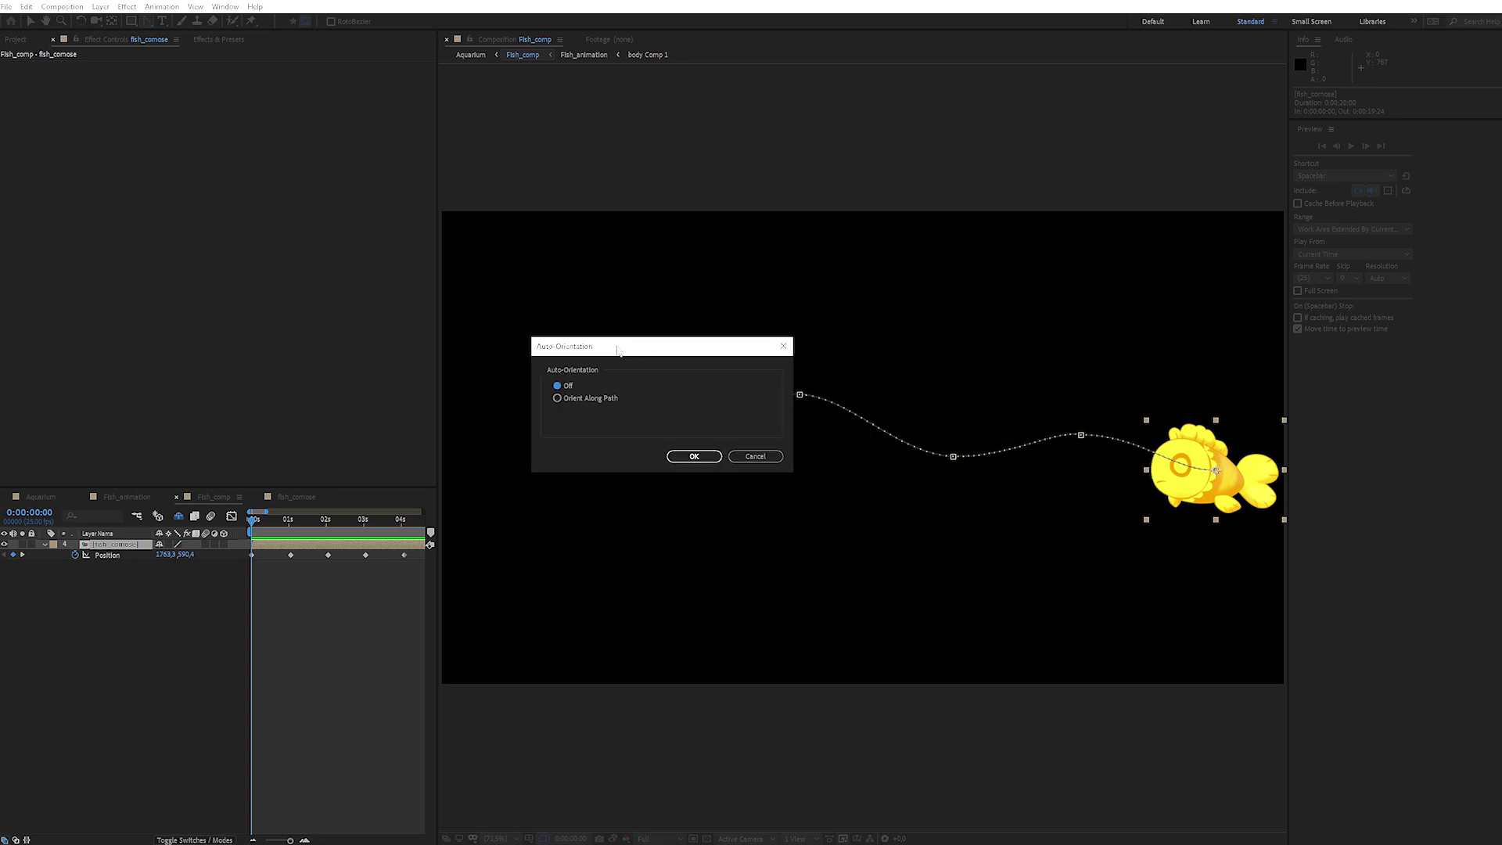
click(673, 455)
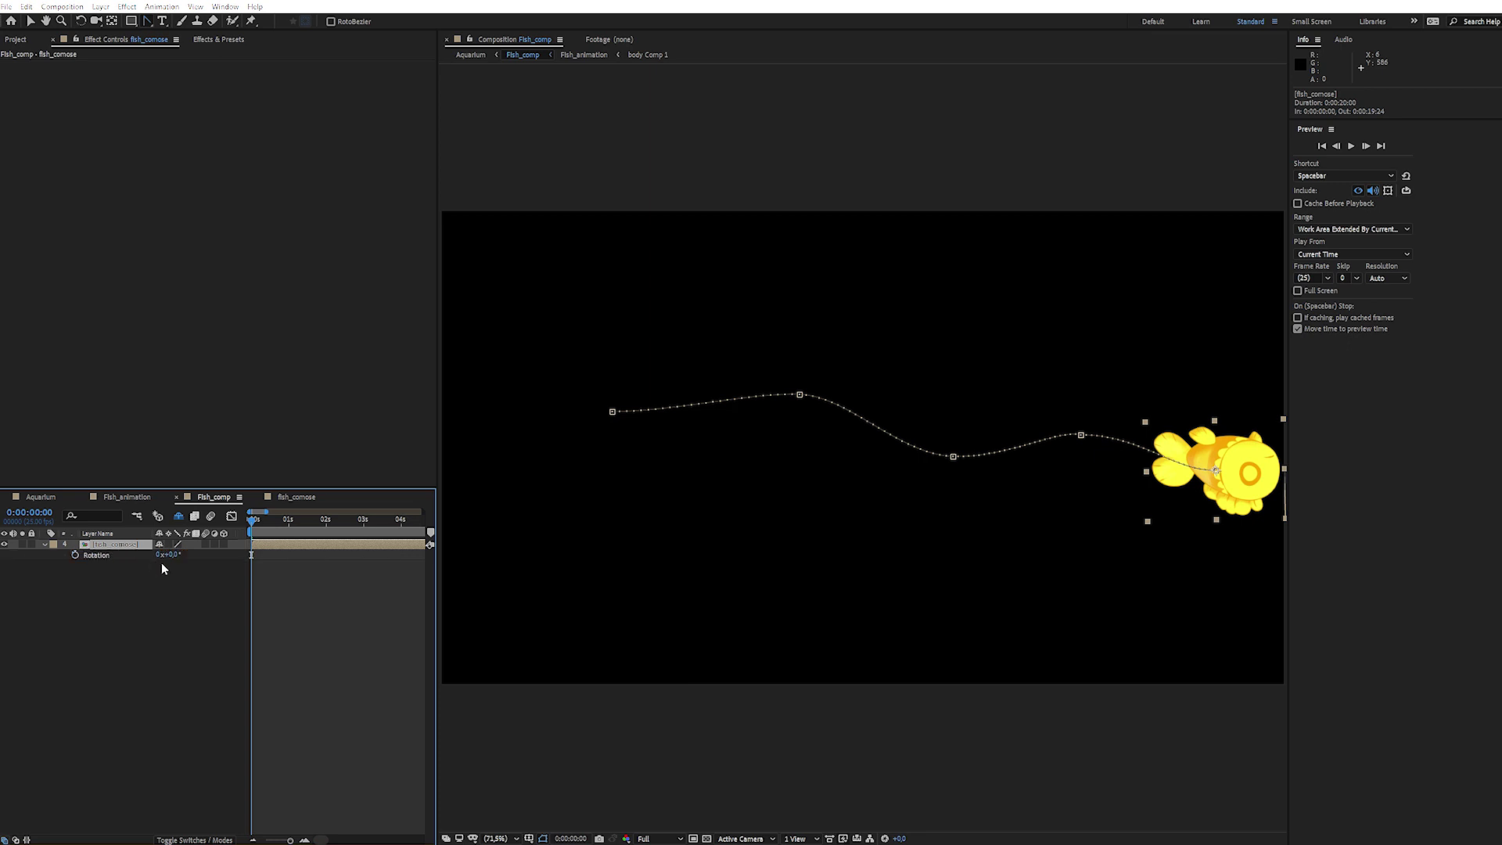
Step: Set the fish's Rotation to about 180° so it faces left, then select its Position keyframes
drag(169, 554, 81, 566)
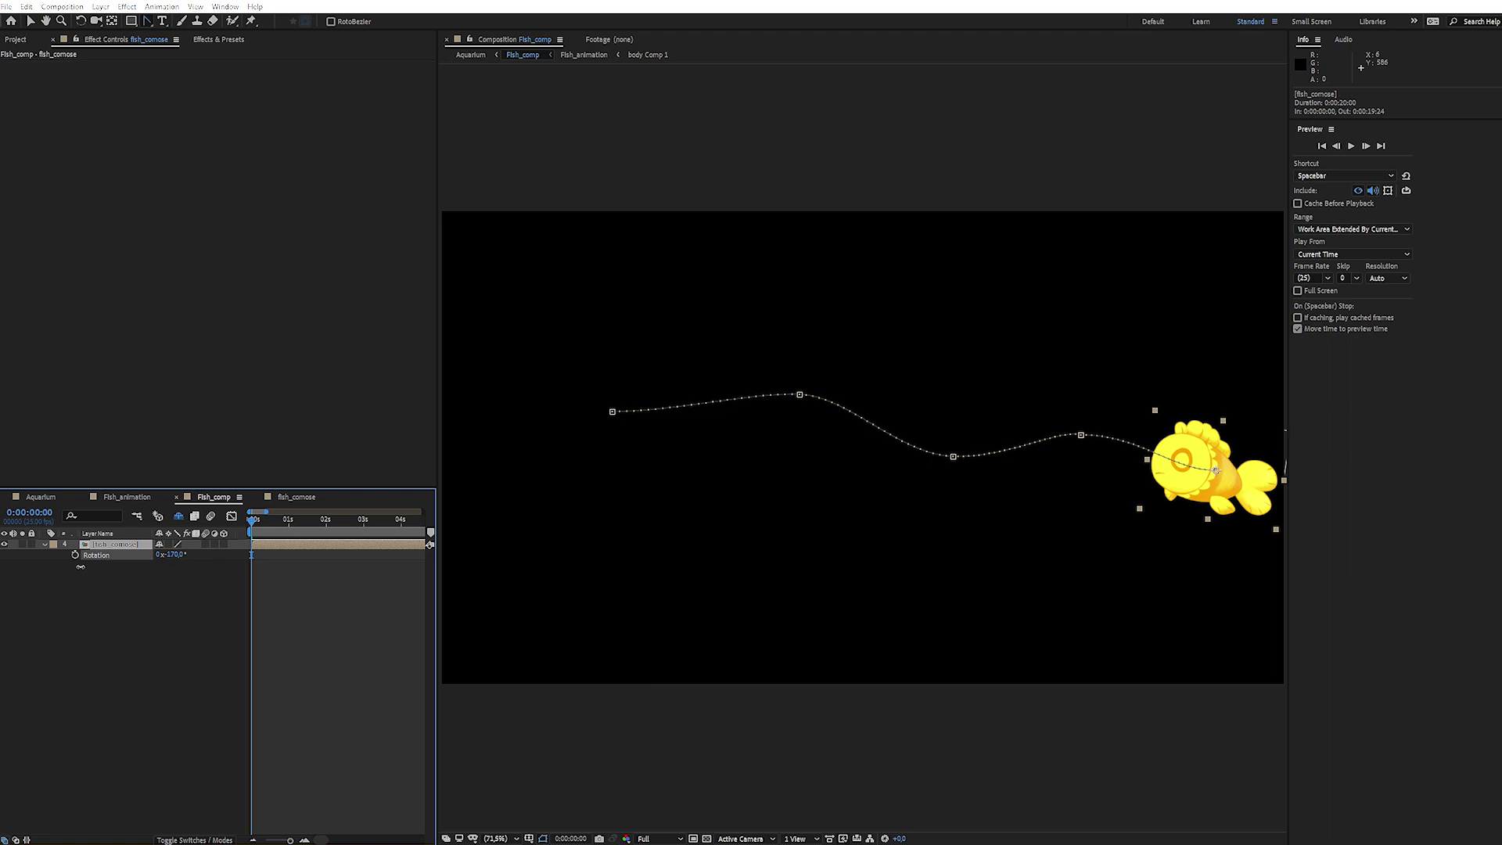
drag(80, 566, 127, 574)
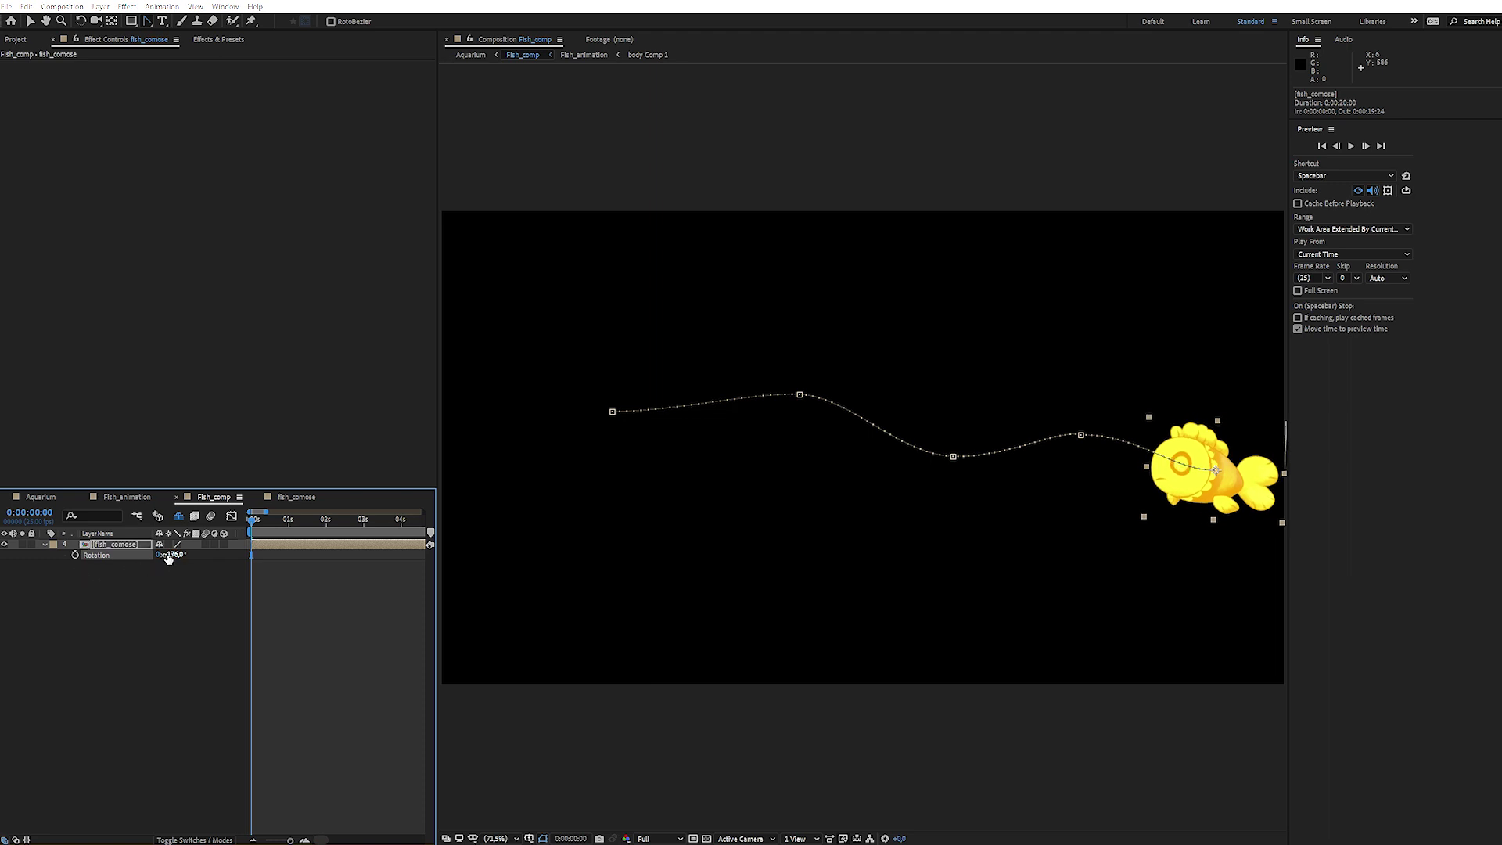
key(Return)
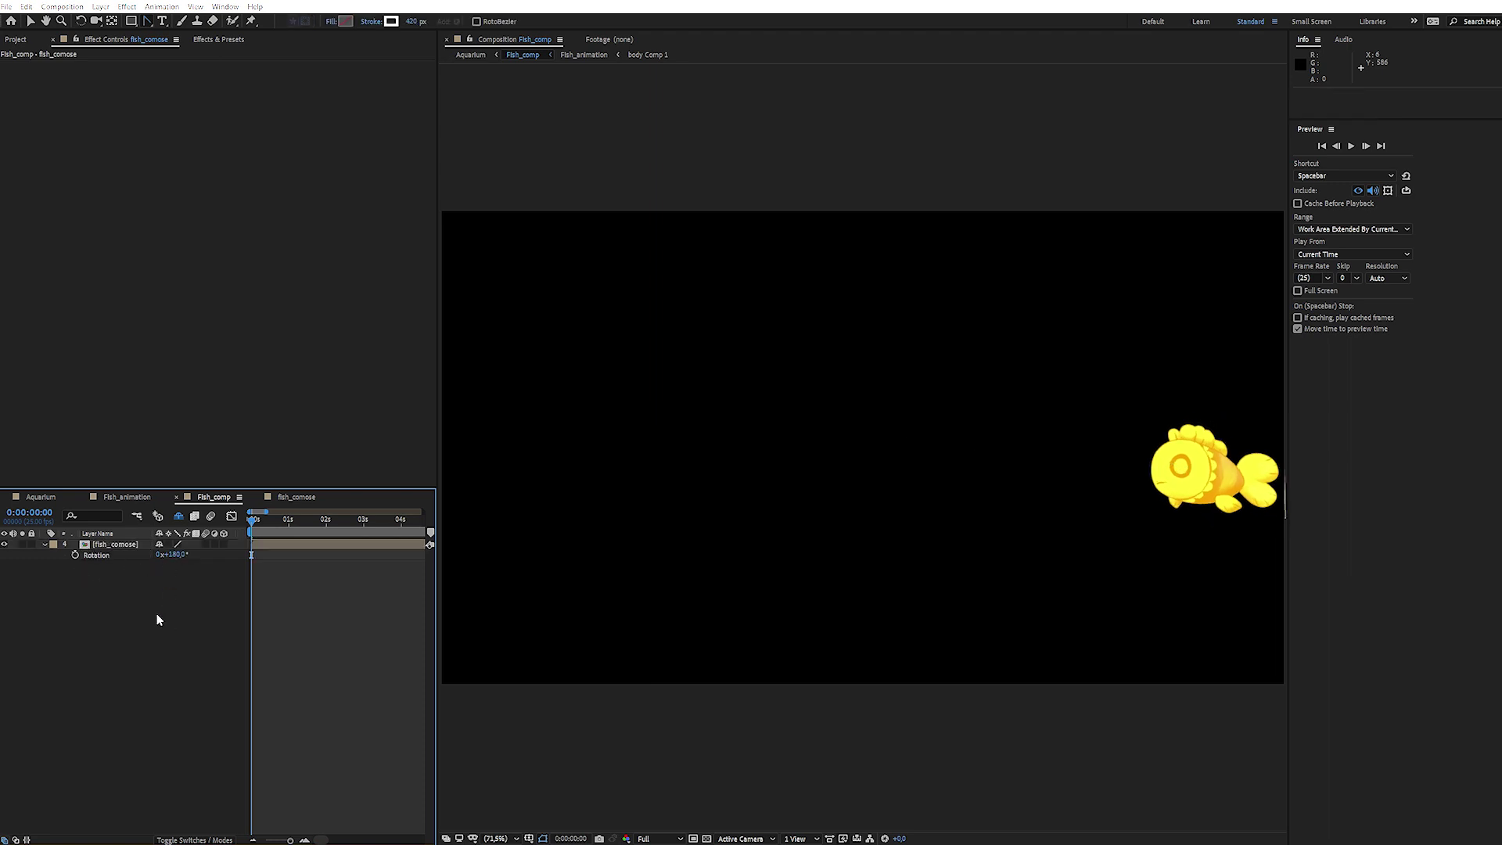
click(399, 518)
key(p)
mouse_move(408, 569)
mouse_down()
mouse_move(233, 554)
mouse_move(246, 552)
mouse_up()
Step: Make the middle Position keyframes Rove Across Time and preview the three-goldfish aquarium
right_click(252, 556)
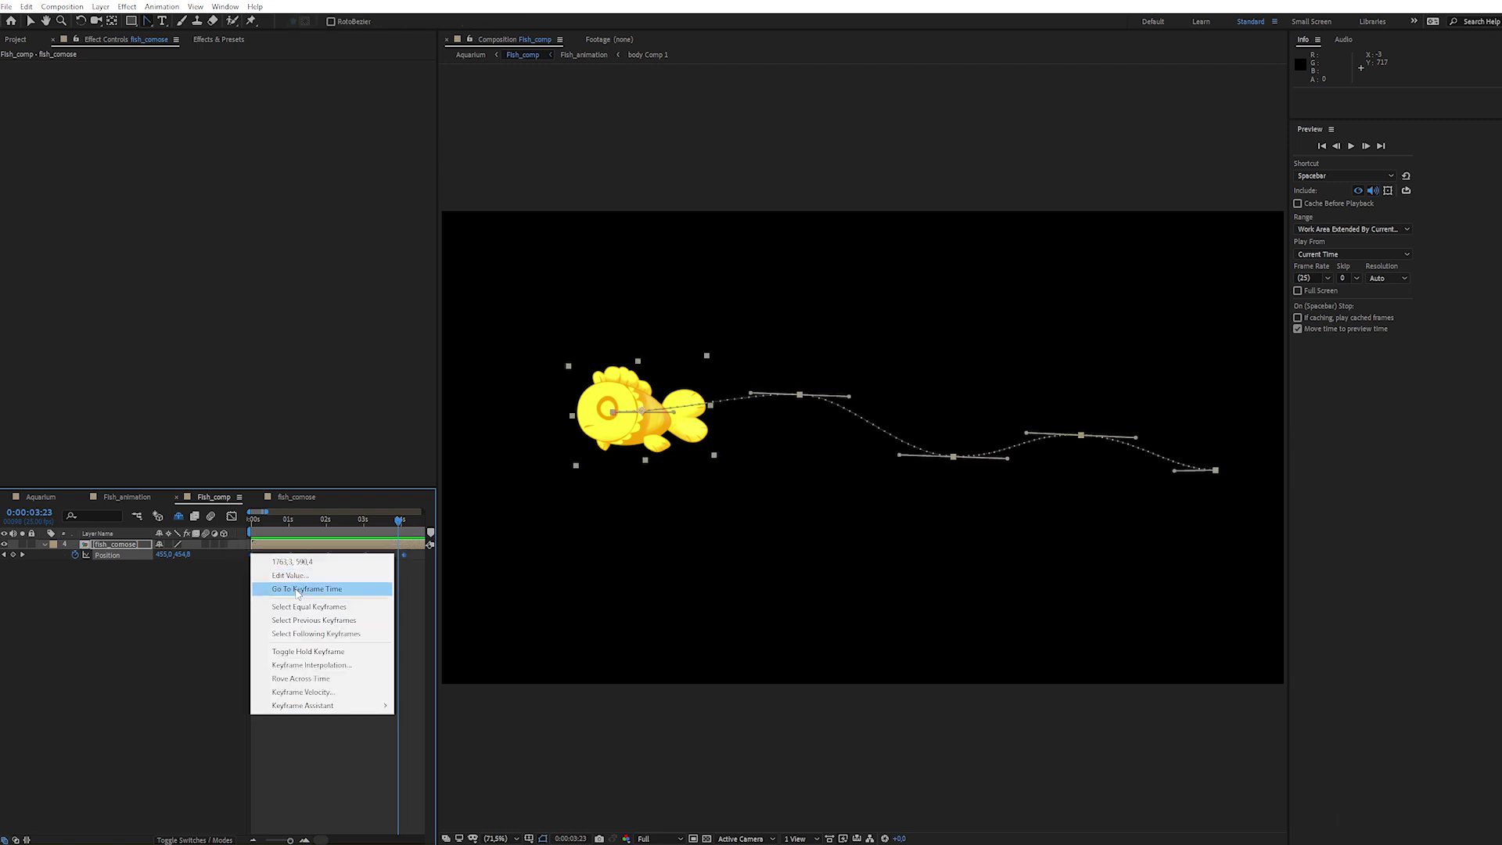
click(293, 678)
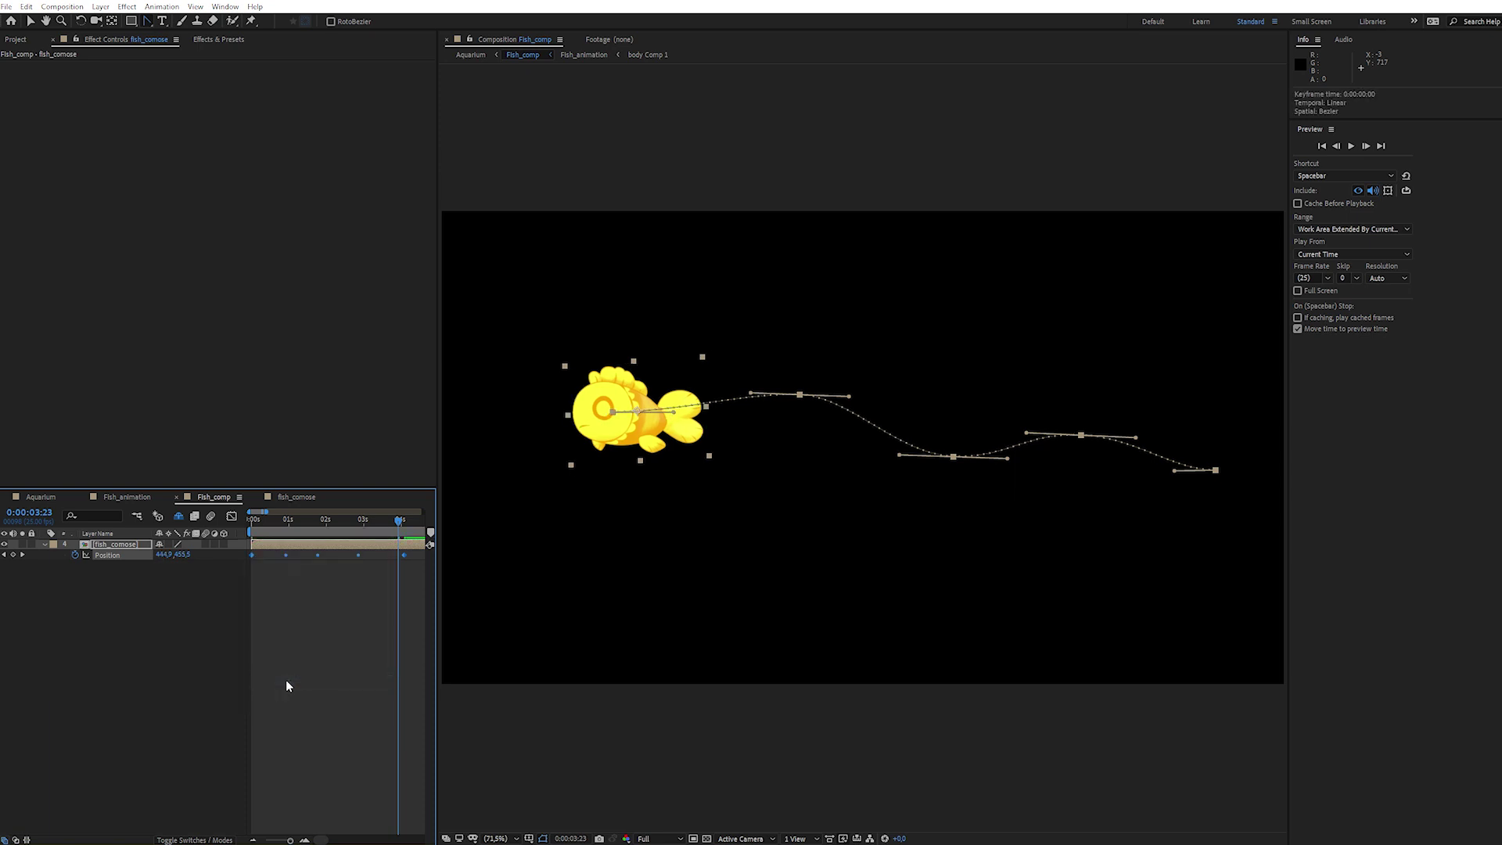
click(311, 622)
key(space)
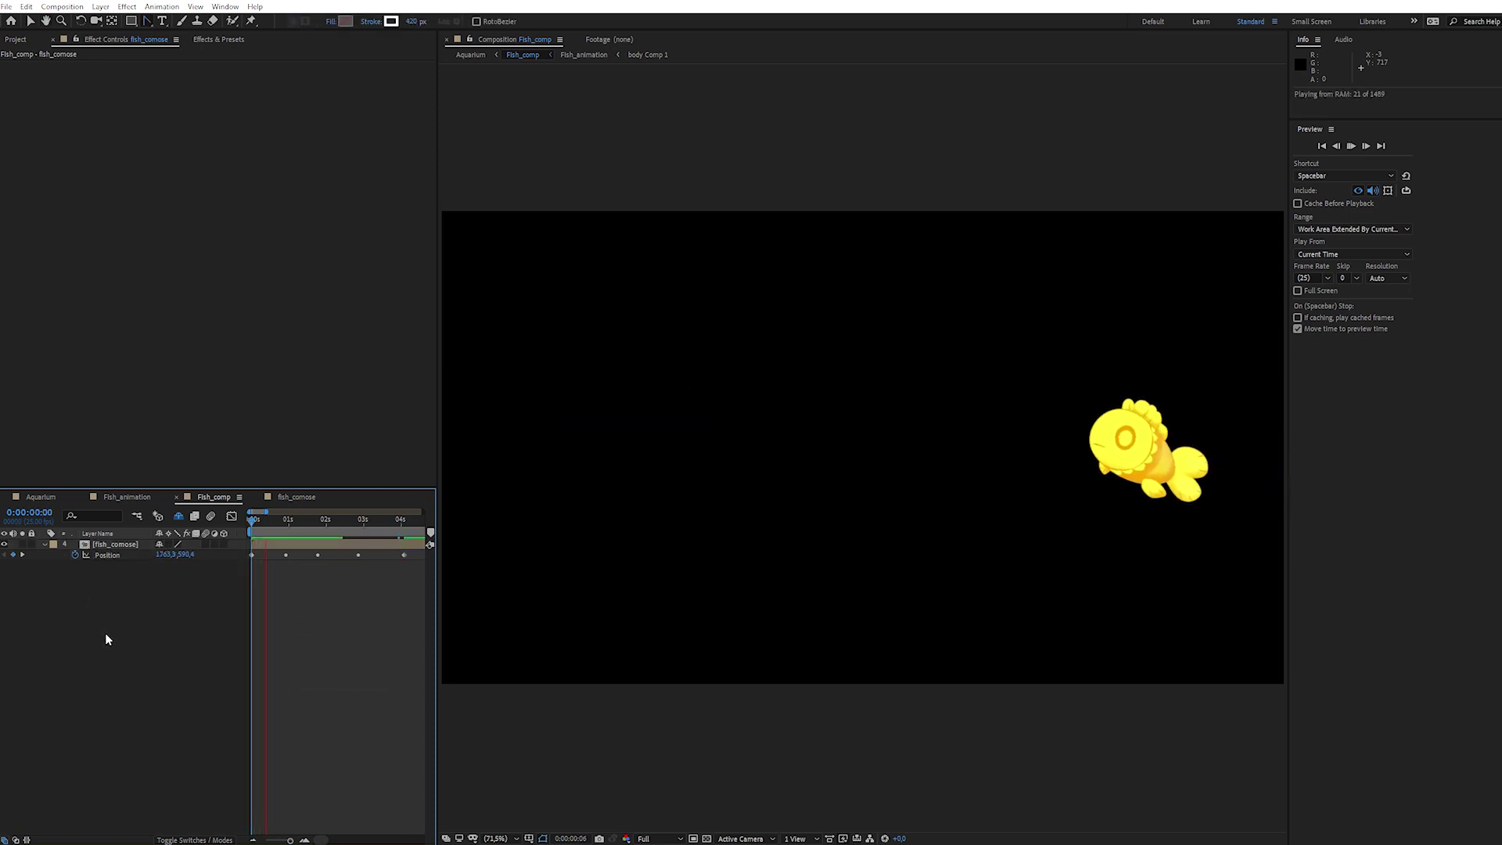